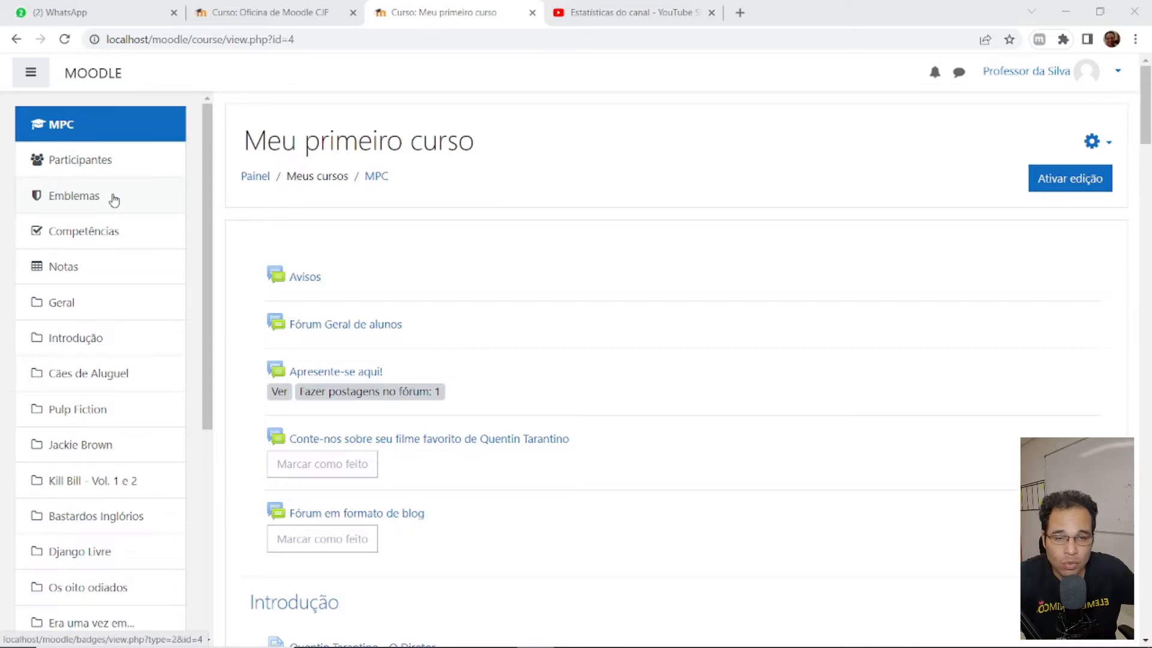
- Scroll the Meu primeiro curso page and open its Emblemas page, which lists no badges
scroll(629, 268, down, 5)
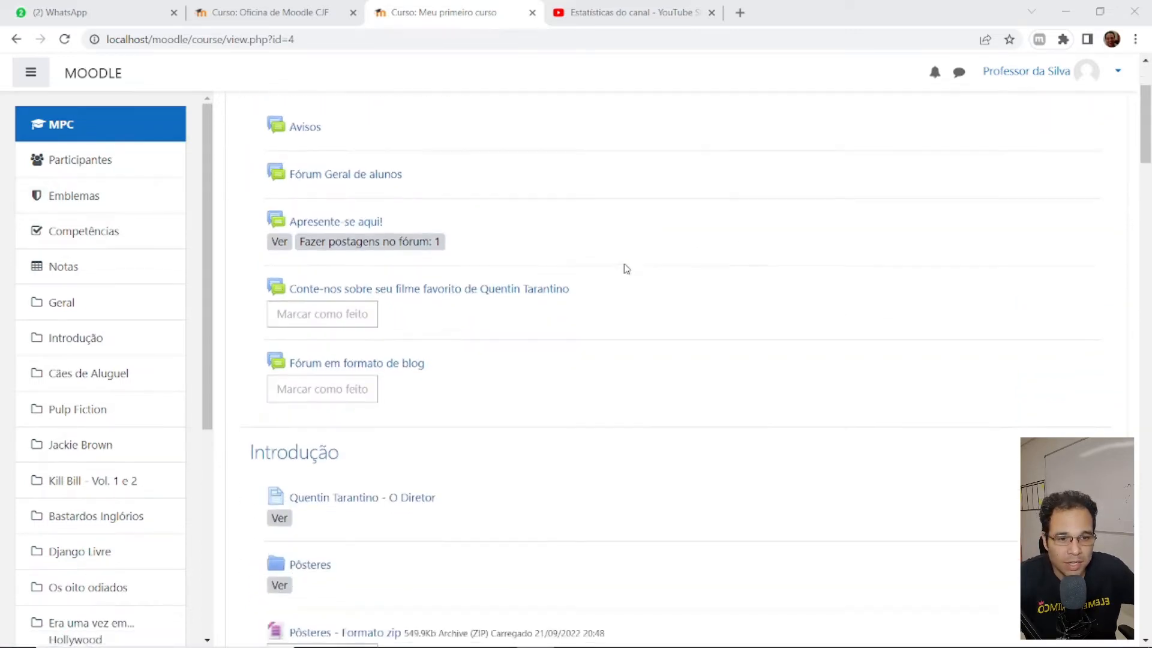
scroll(619, 268, down, 11)
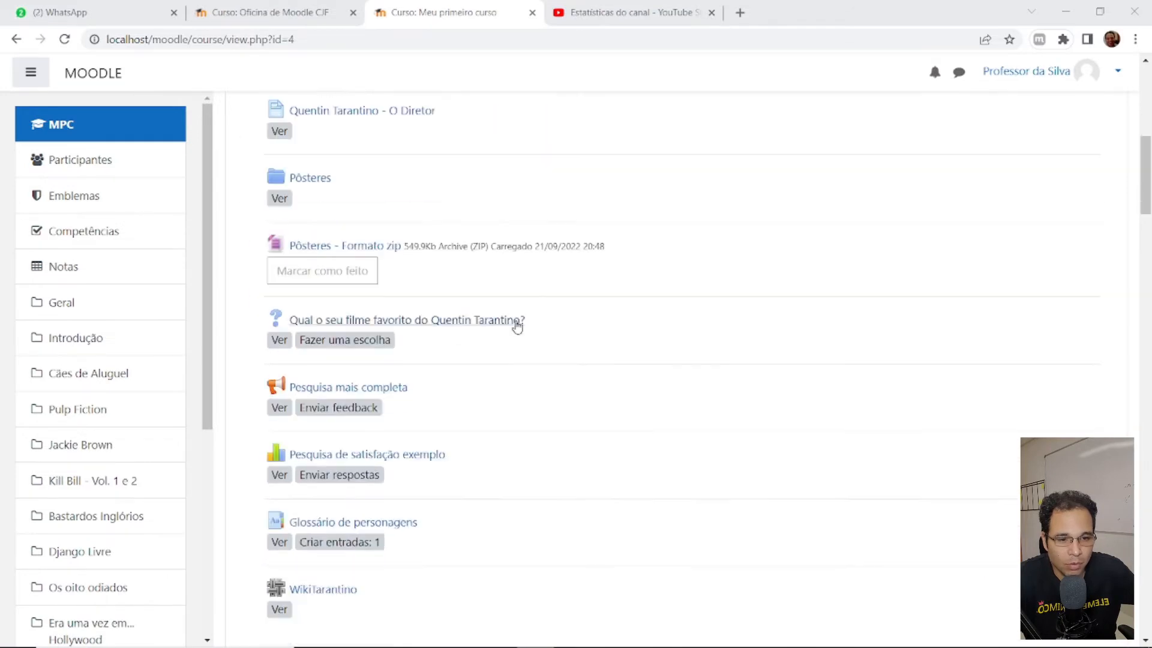
scroll(513, 336, down, 20)
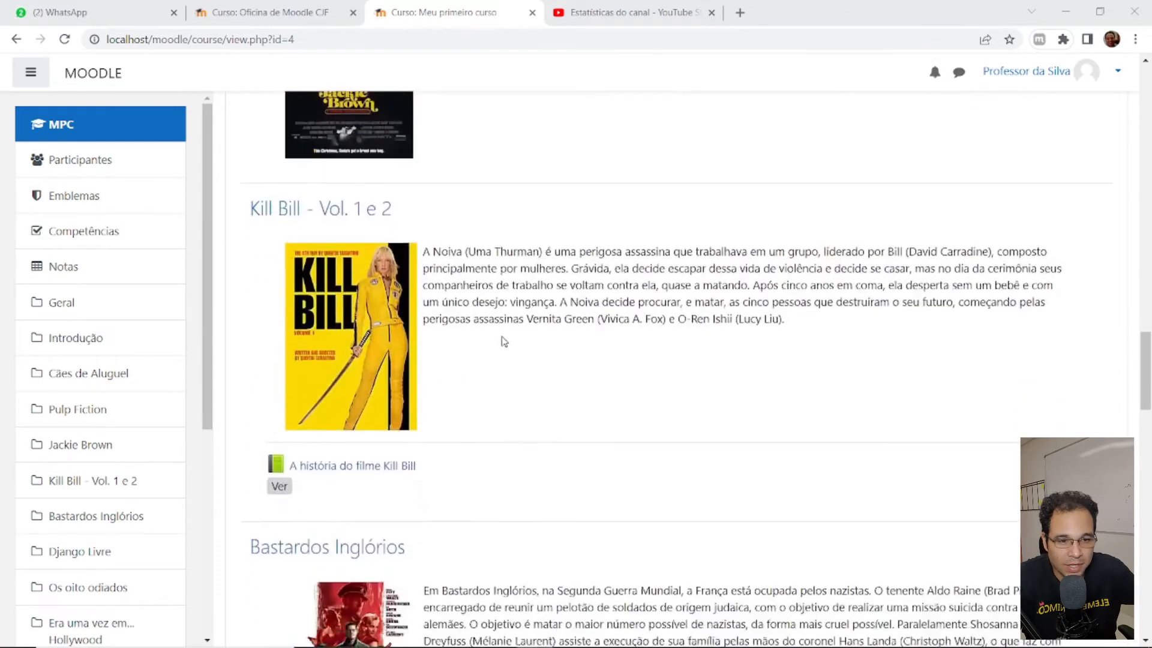
scroll(457, 344, up, 20)
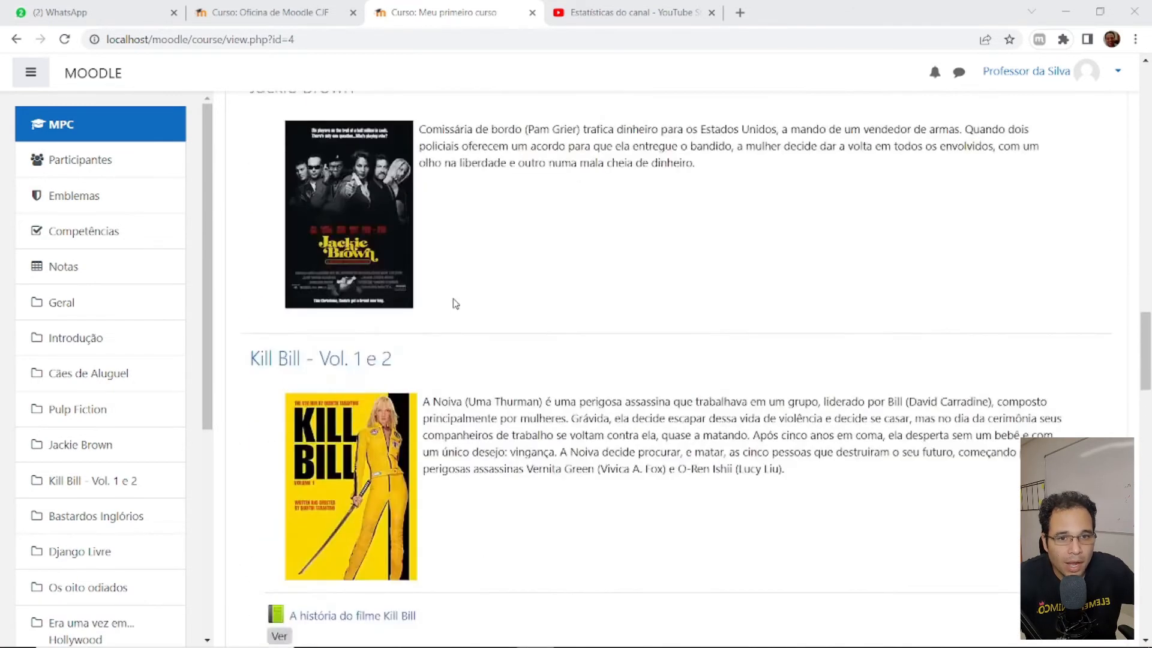
scroll(462, 265, up, 20)
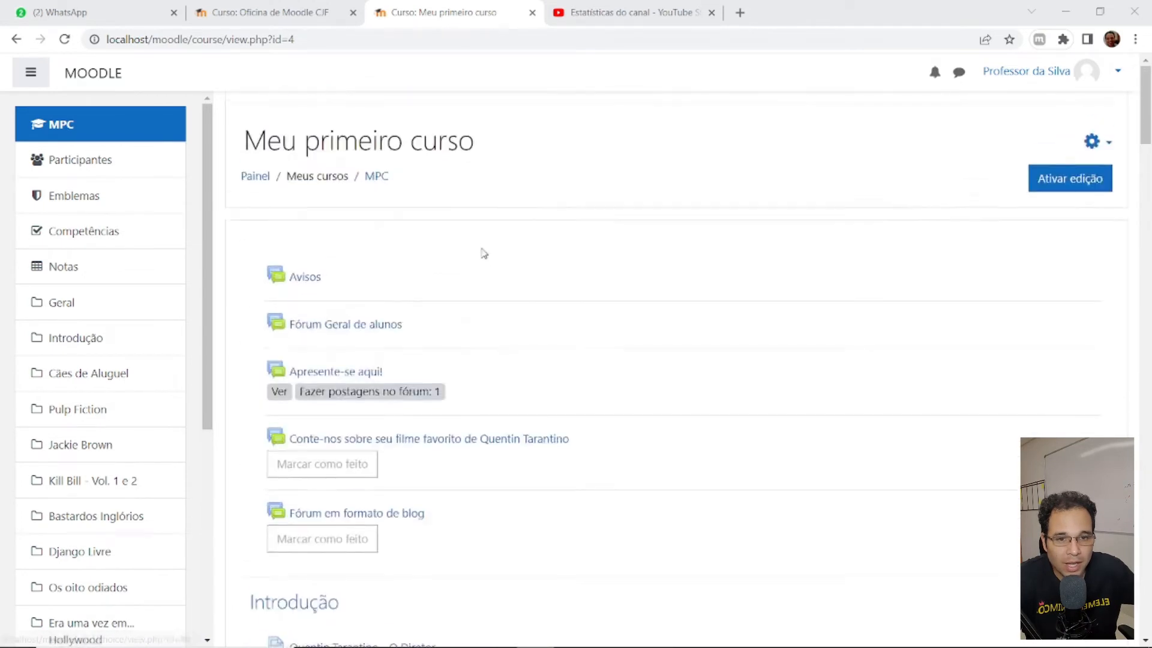
click(84, 201)
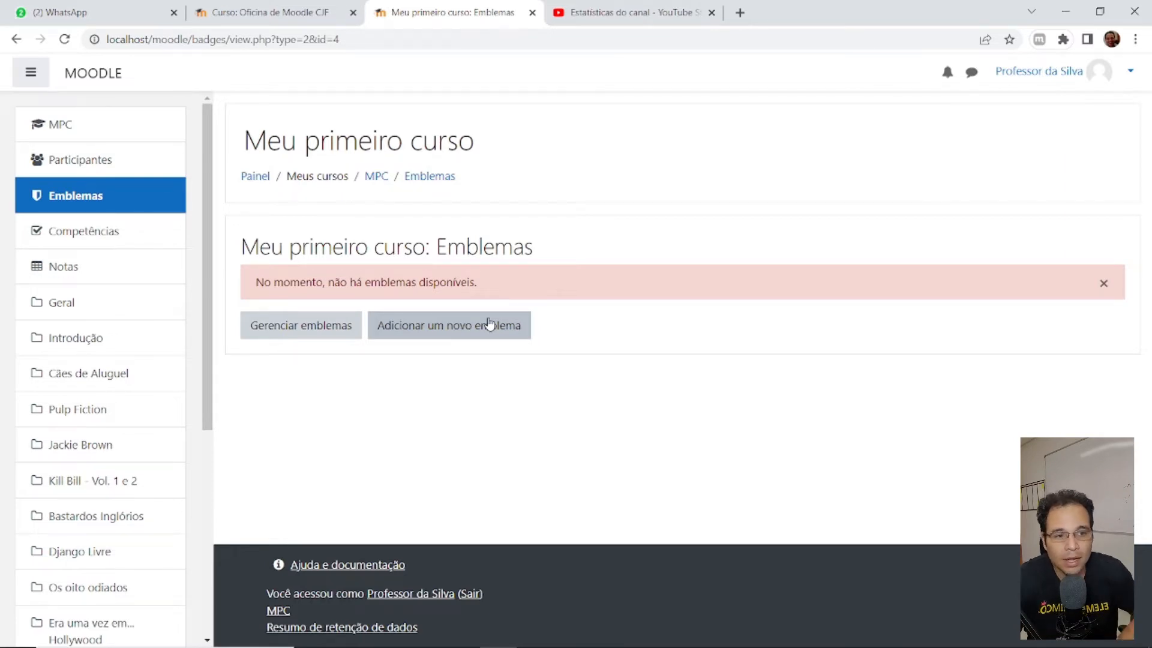
- Start adding a new course badge and review the empty Novo emblema form down to its expiry settings
click(489, 323)
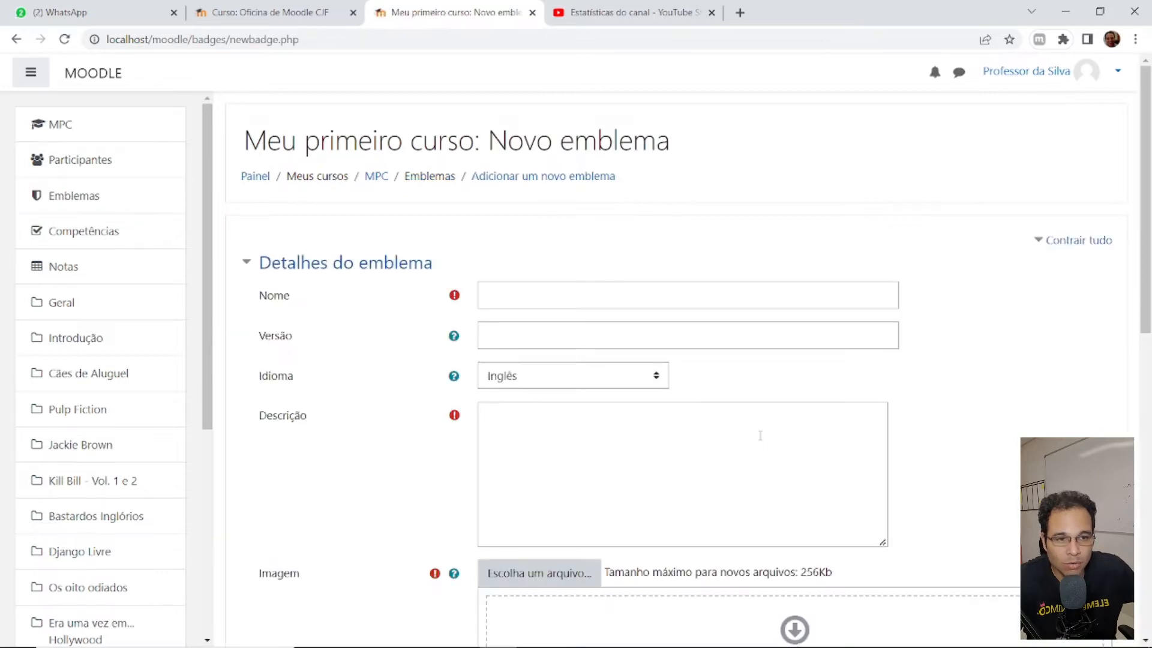
scroll(348, 247, down, 1)
scroll(348, 248, down, 3)
scroll(348, 248, up, 4)
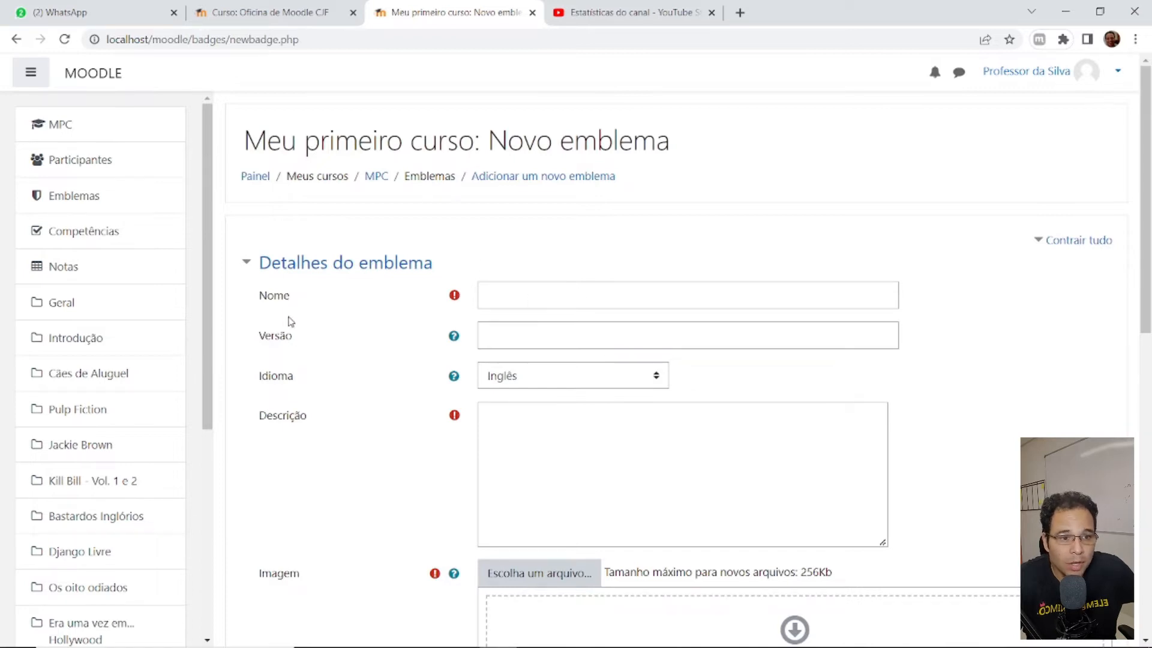
scroll(334, 382, down, 1)
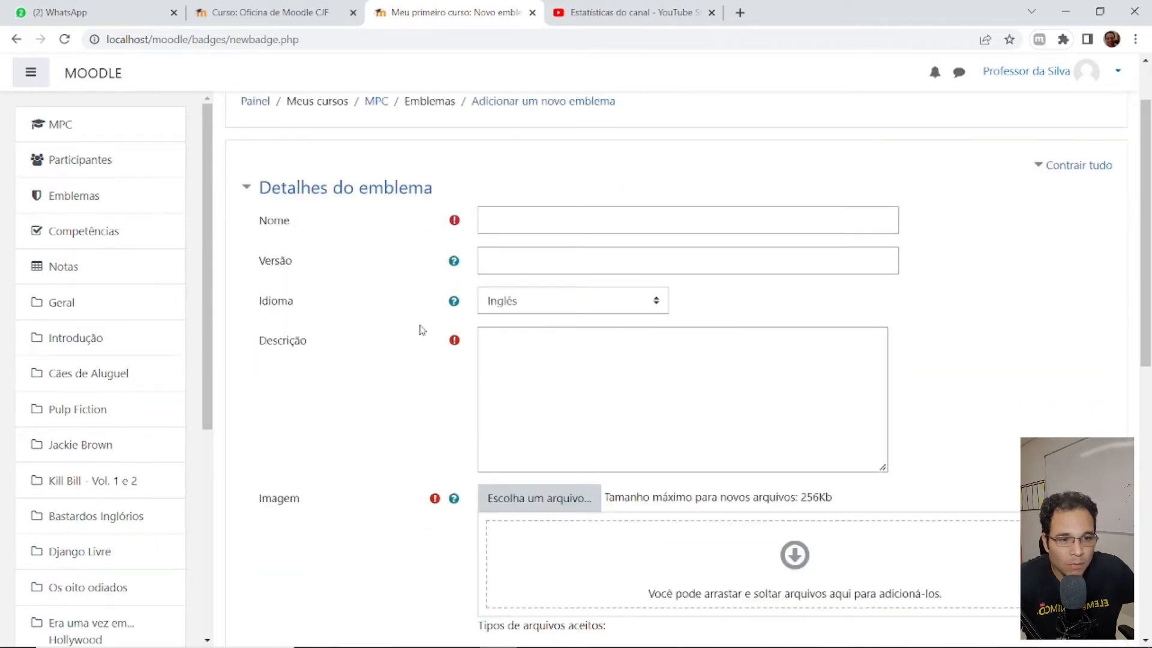
scroll(337, 460, down, 1)
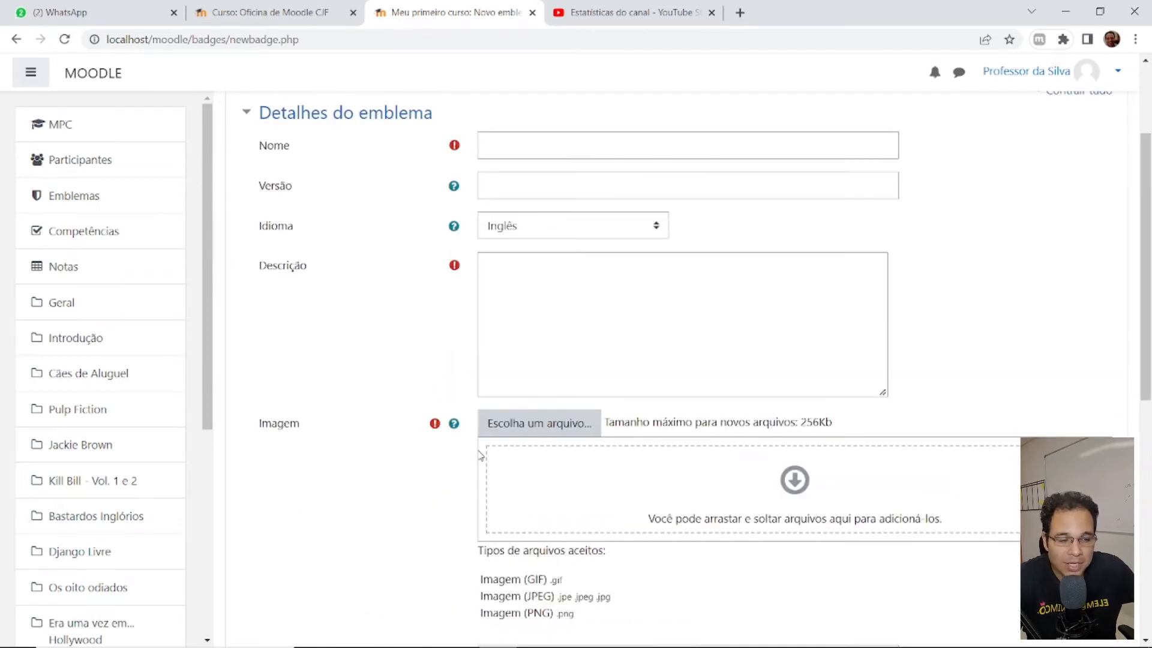
scroll(480, 455, down, 2)
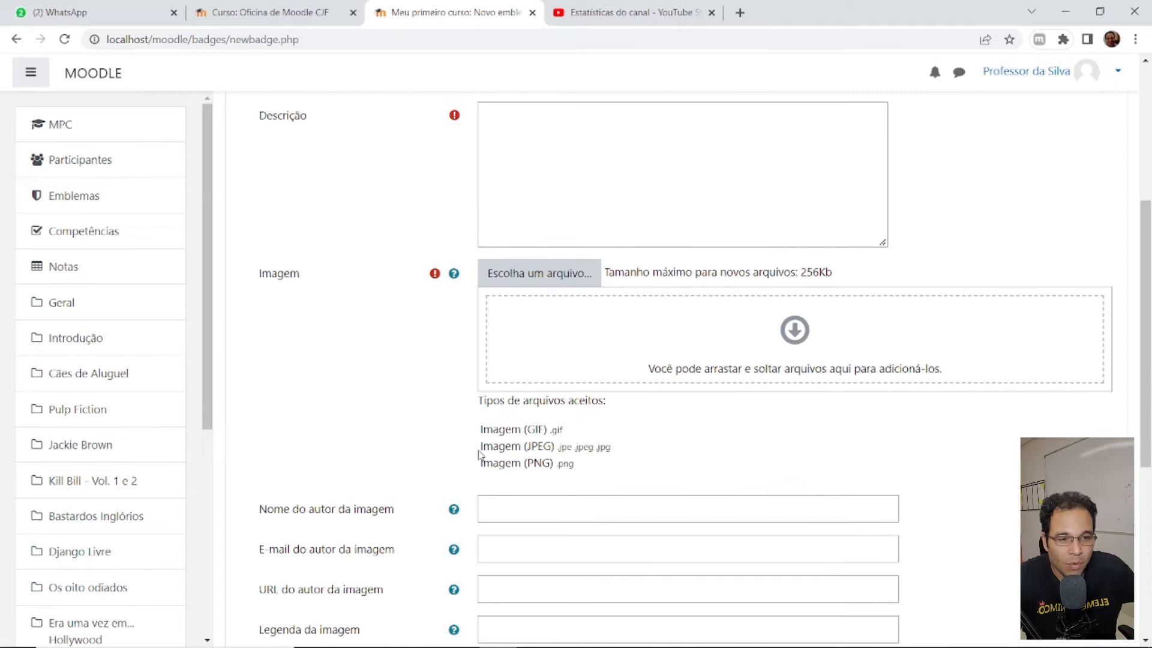
scroll(480, 455, down, 3)
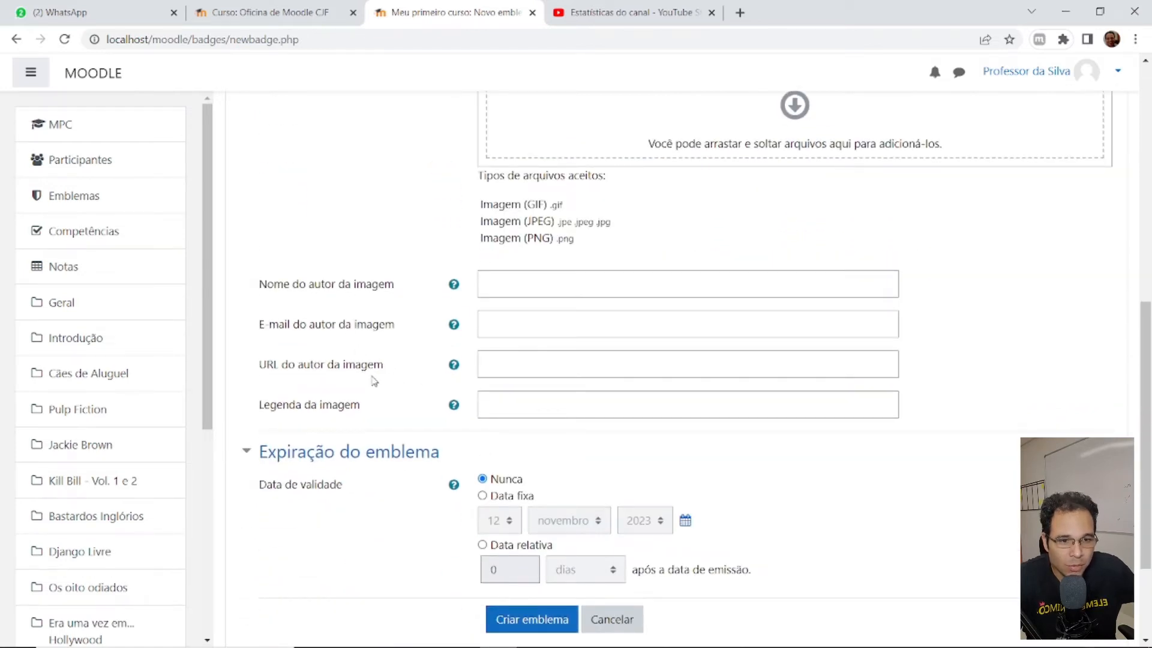
scroll(390, 403, down, 2)
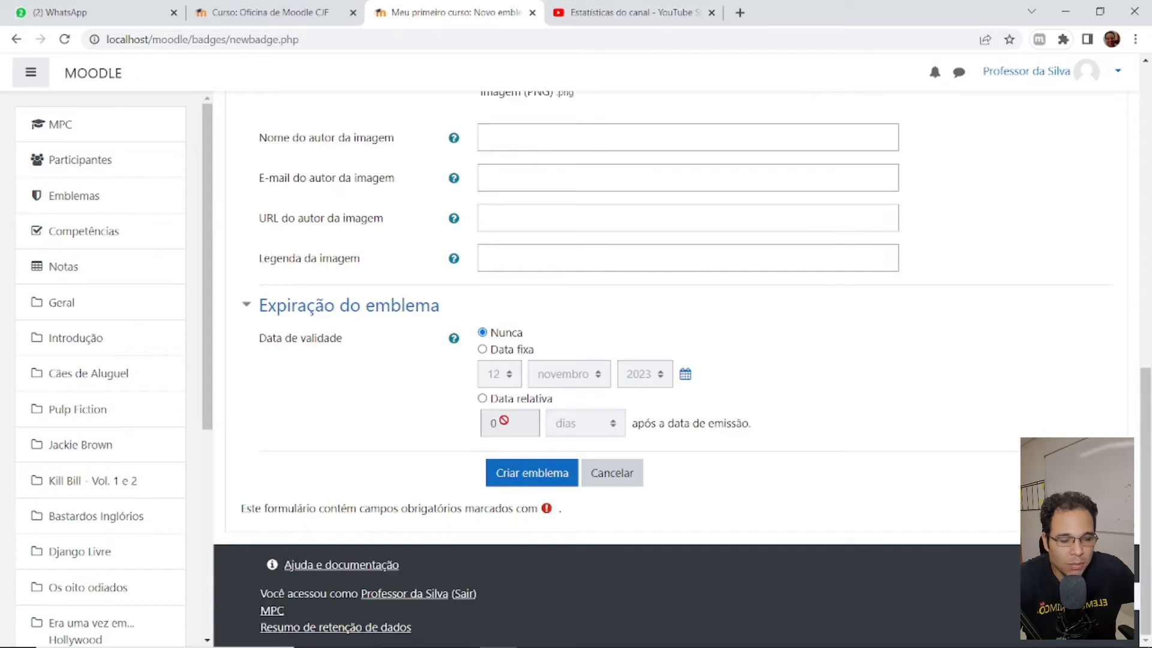
scroll(504, 422, up, 9)
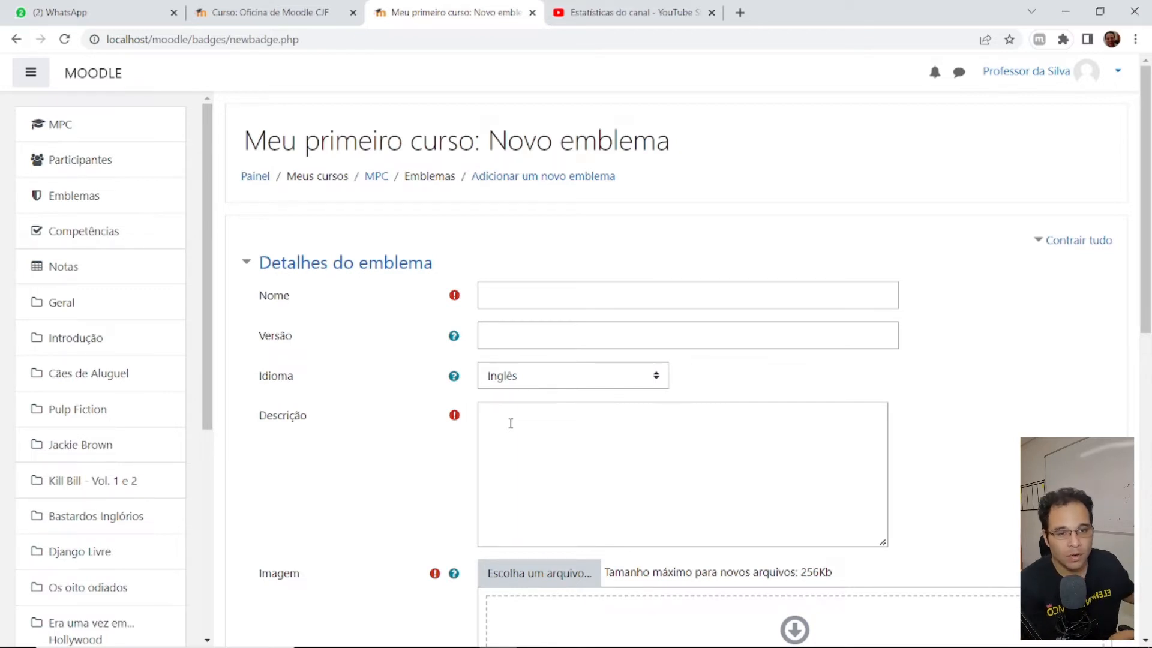
- Name the badge 'Vencendo a timidez'
click(530, 297)
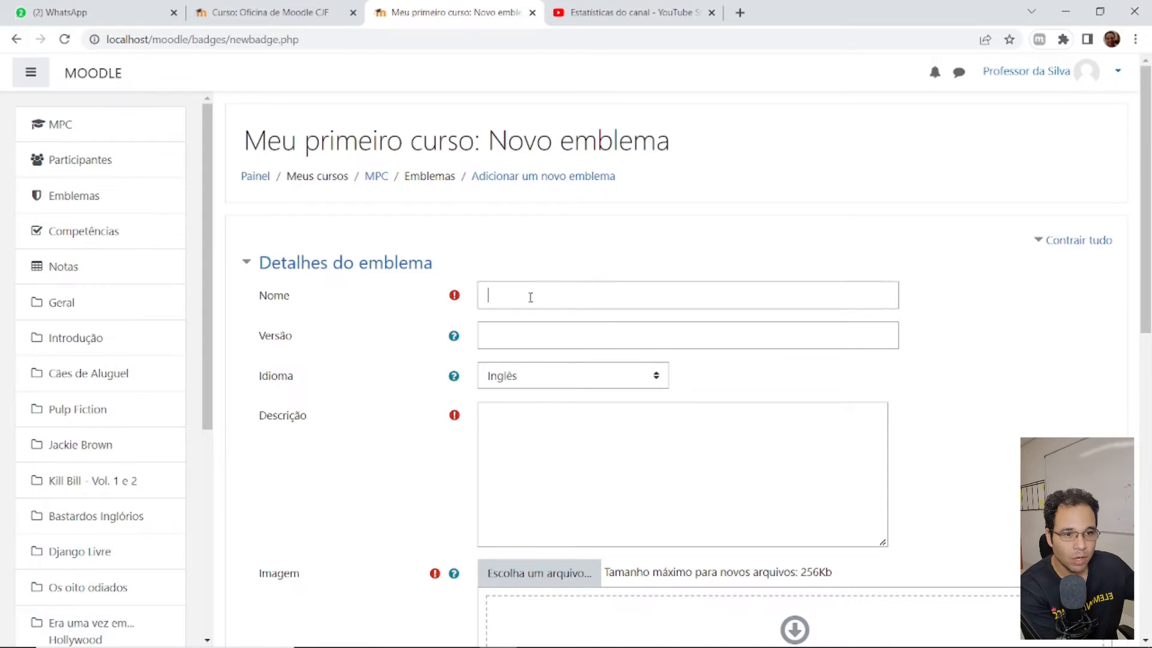
text(Ven)
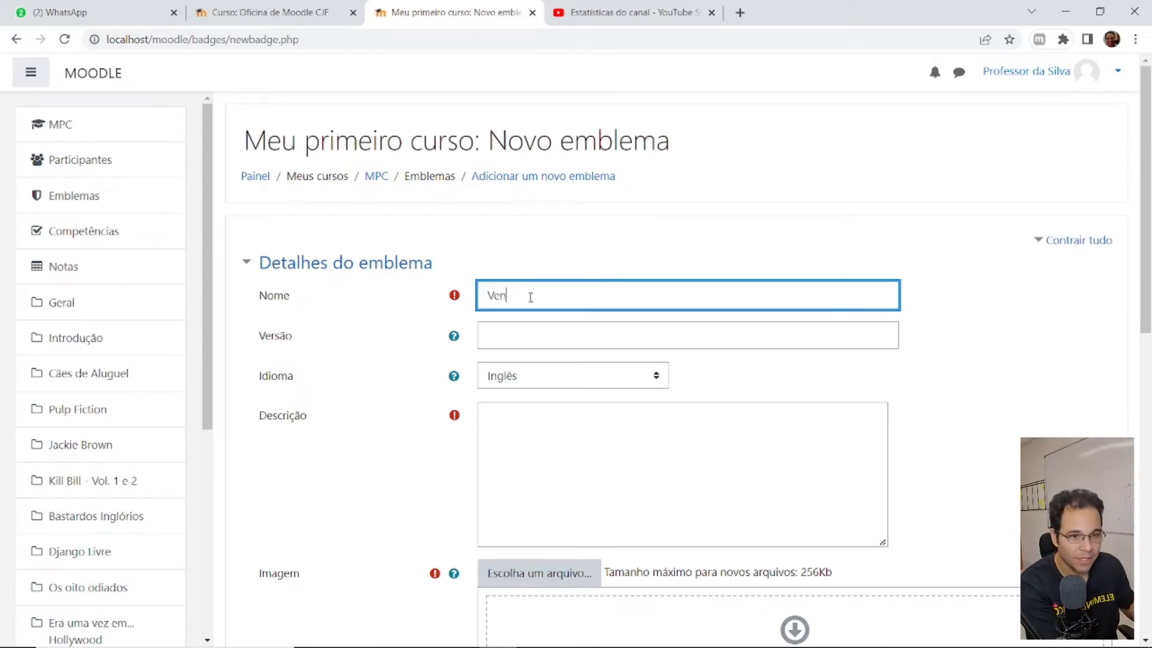
text(cendo a timidez)
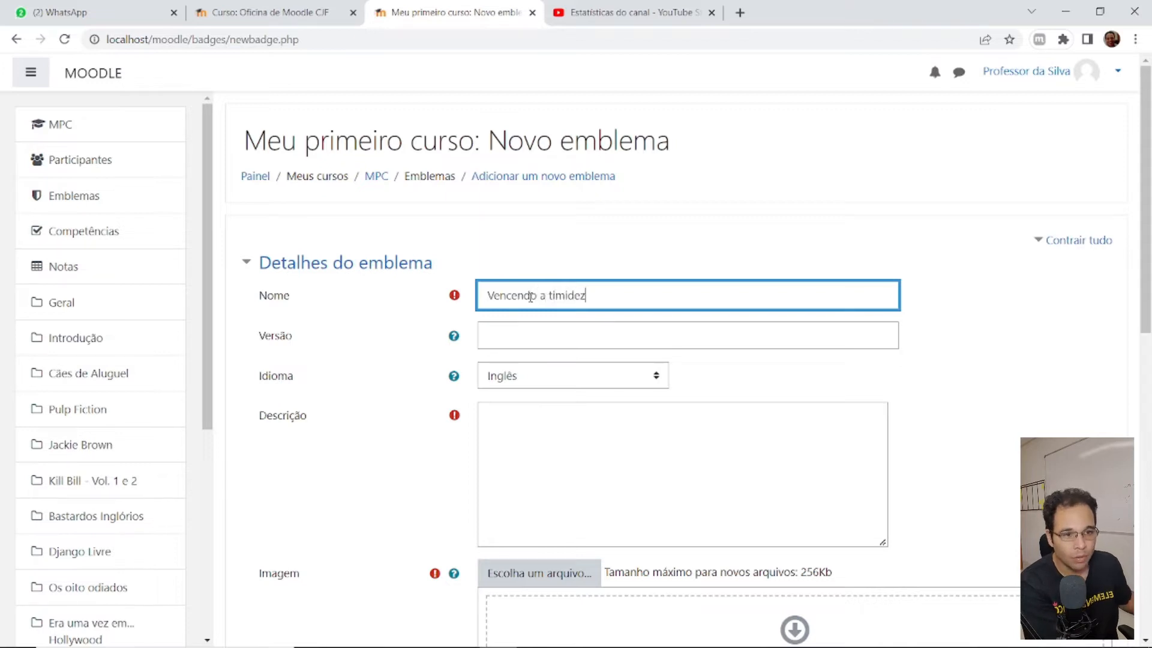
key(Tab)
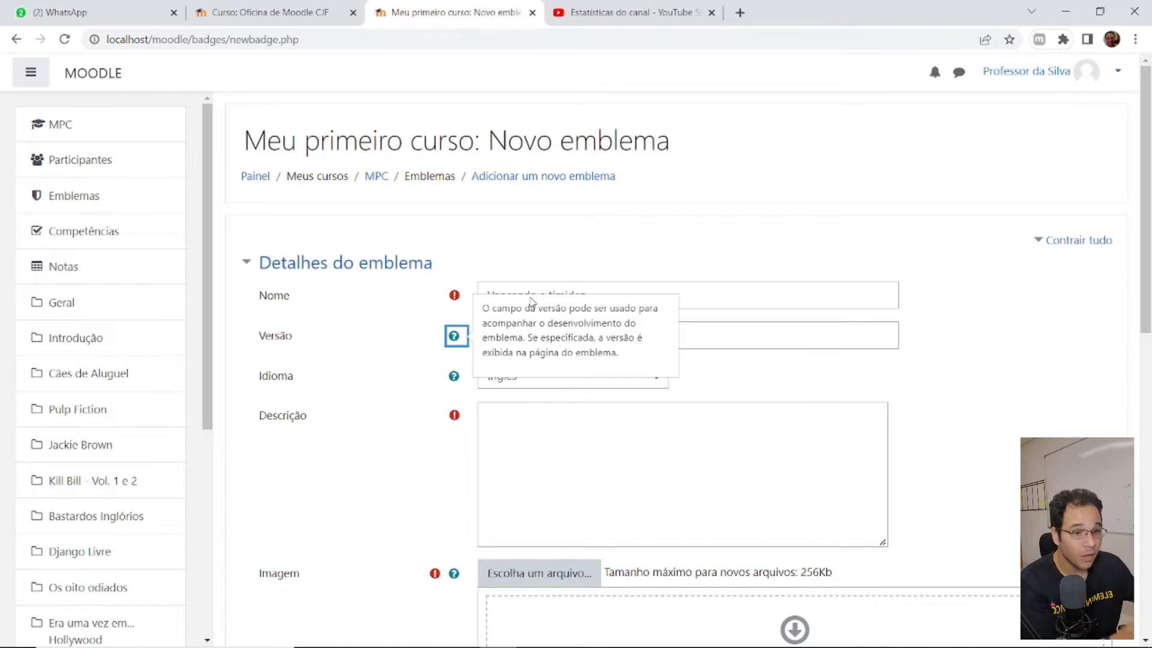
click(378, 360)
- Set the badge language to Português and describe it as awarded to students who overcame shyness
click(523, 375)
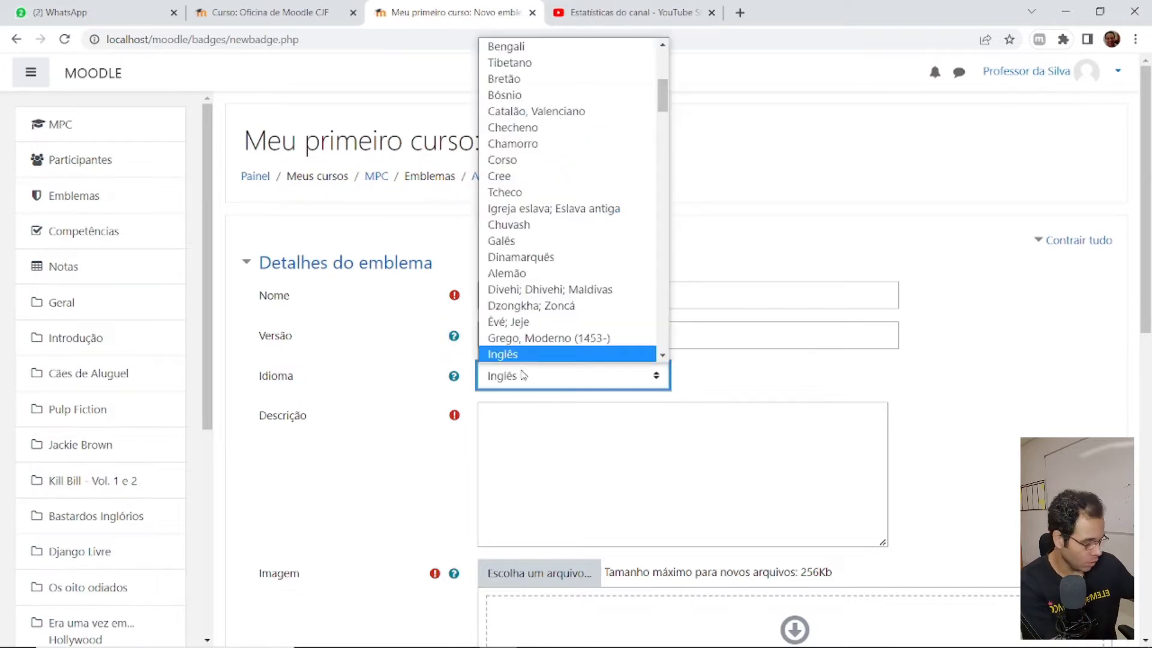
click(523, 375)
text(port)
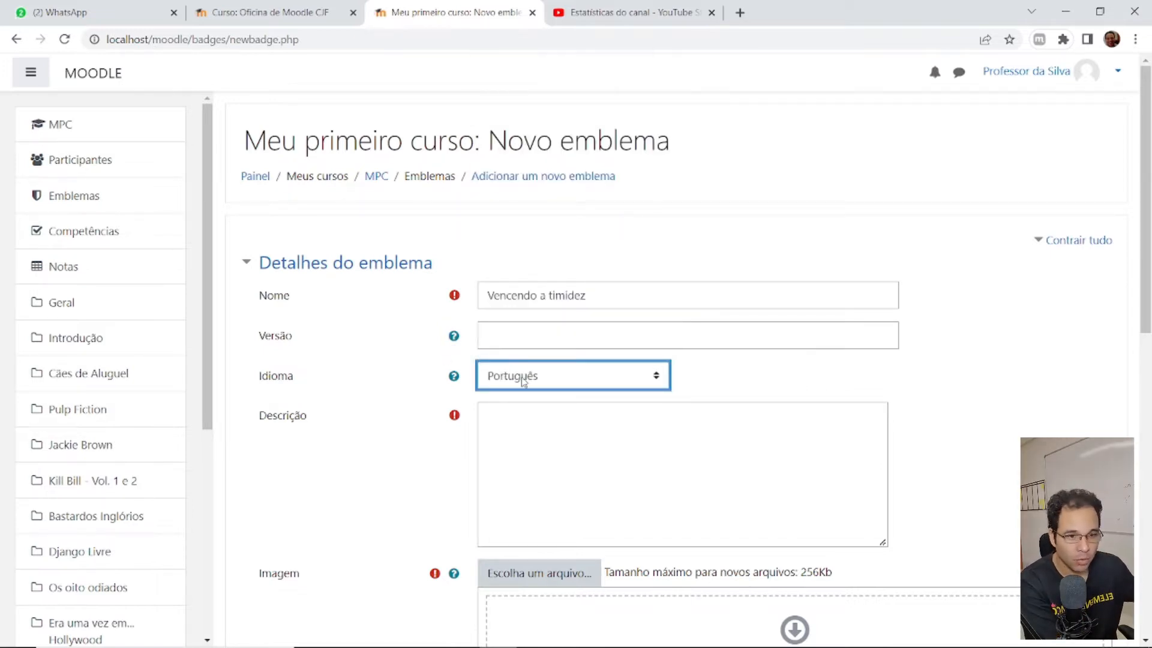
click(624, 454)
text(Este emblema é concedido para aqueles alunos que venceram a timidez e se )
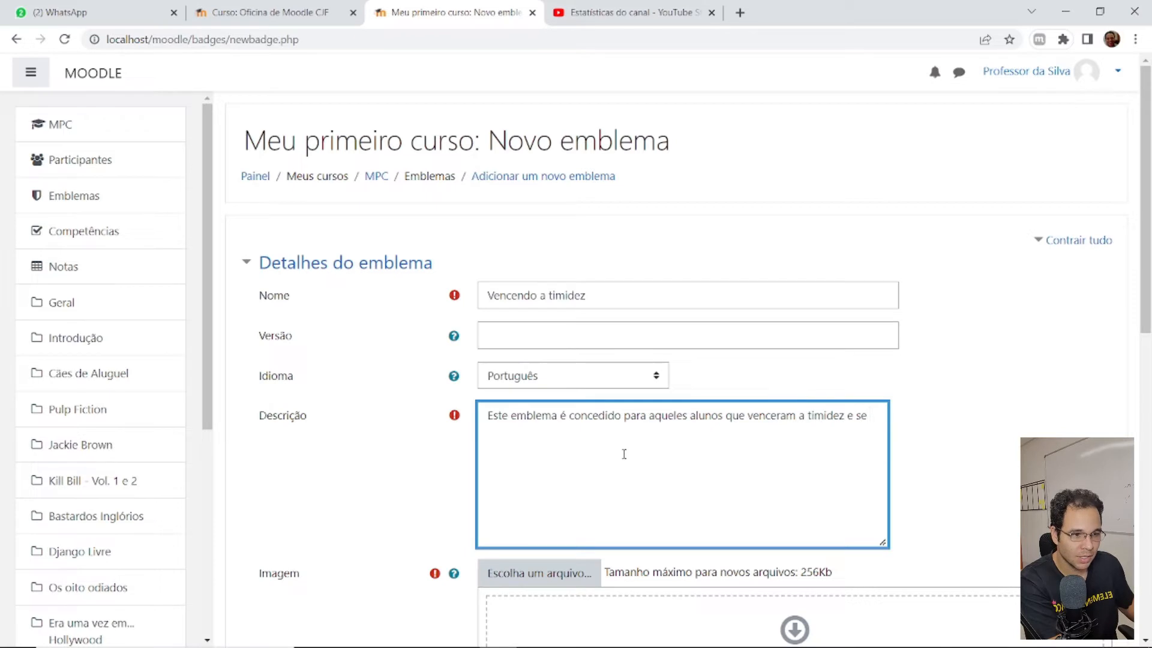
text(apresentaram no fórum geral de apresentação dos estudantes.)
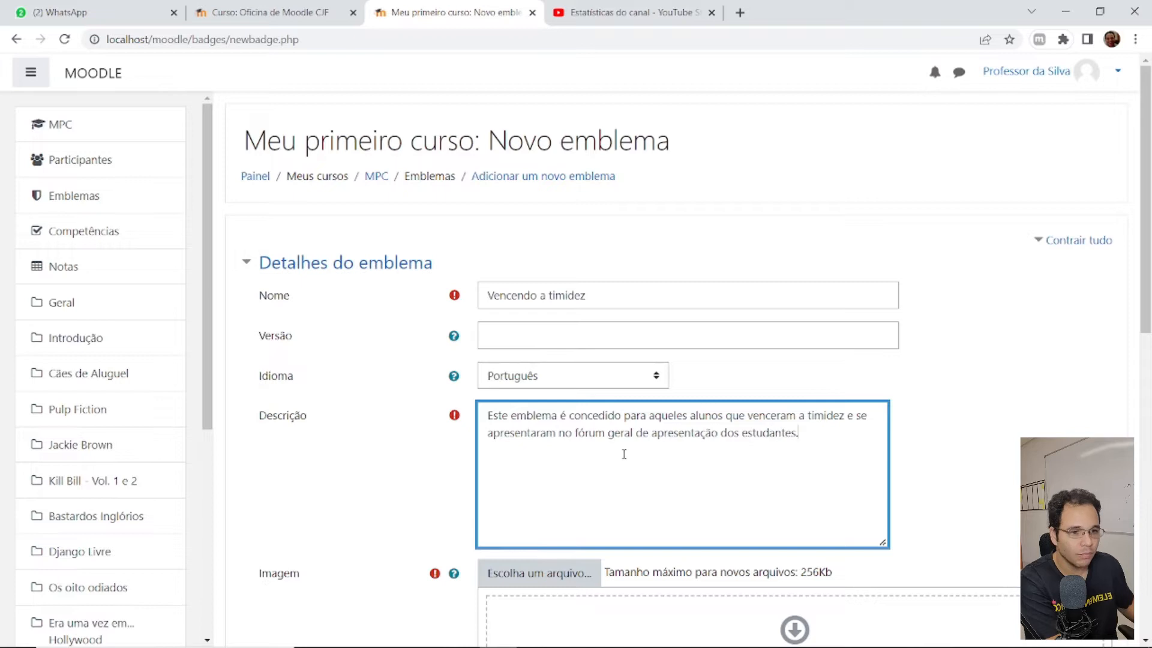
scroll(330, 420, down, 1)
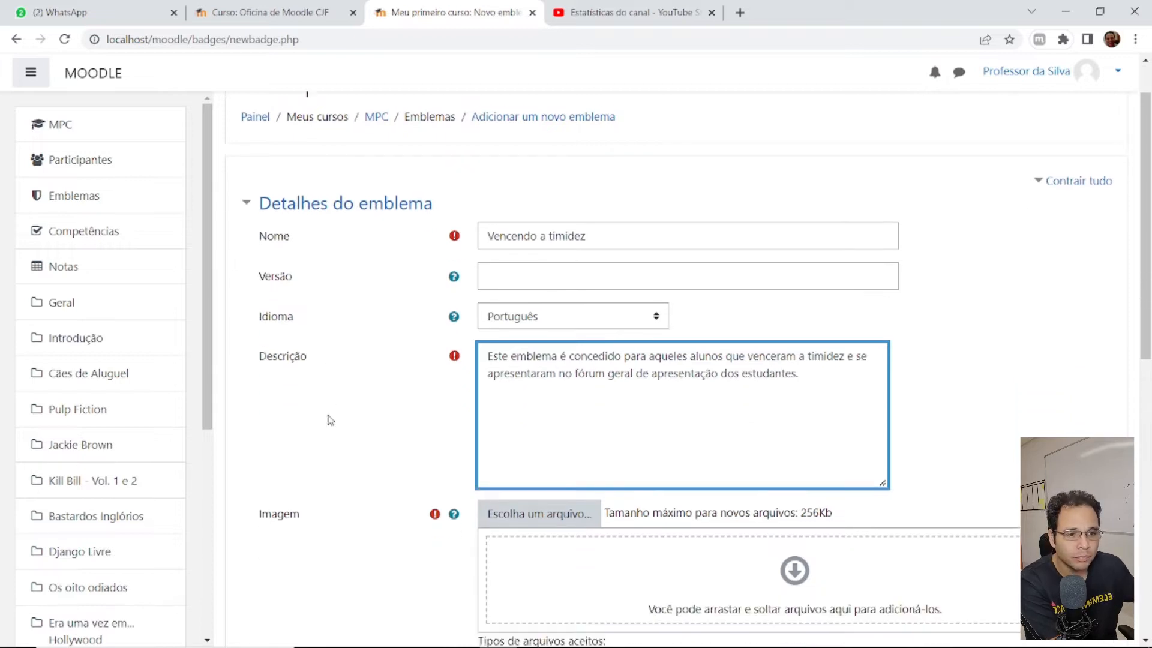
scroll(330, 419, down, 3)
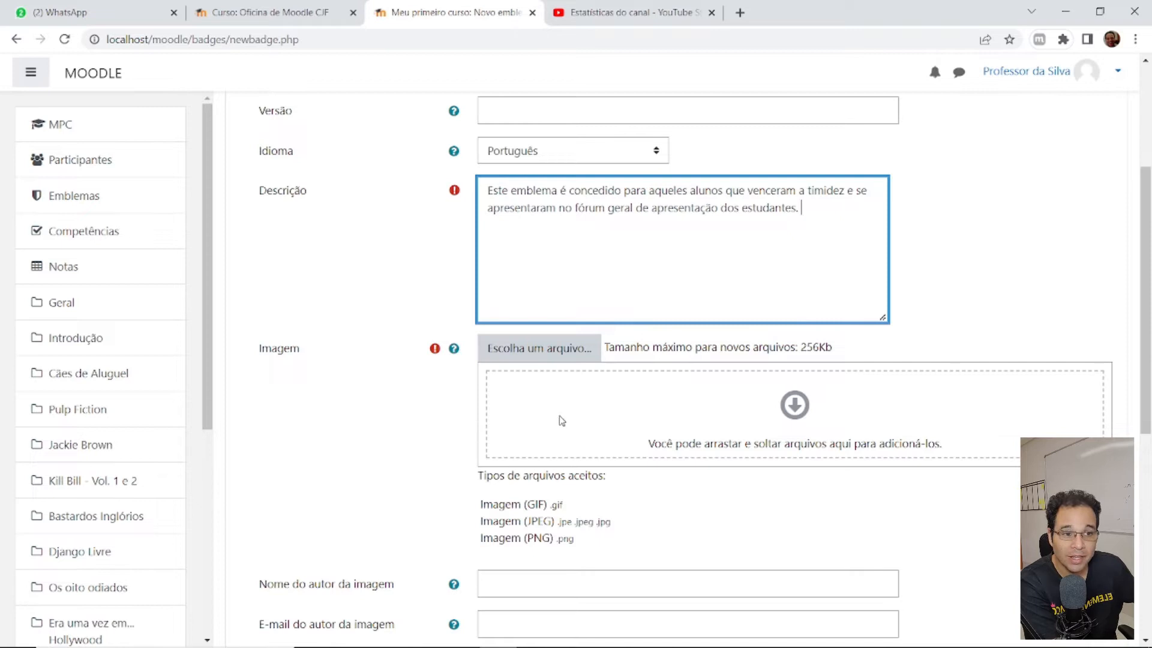
click(550, 354)
click(505, 292)
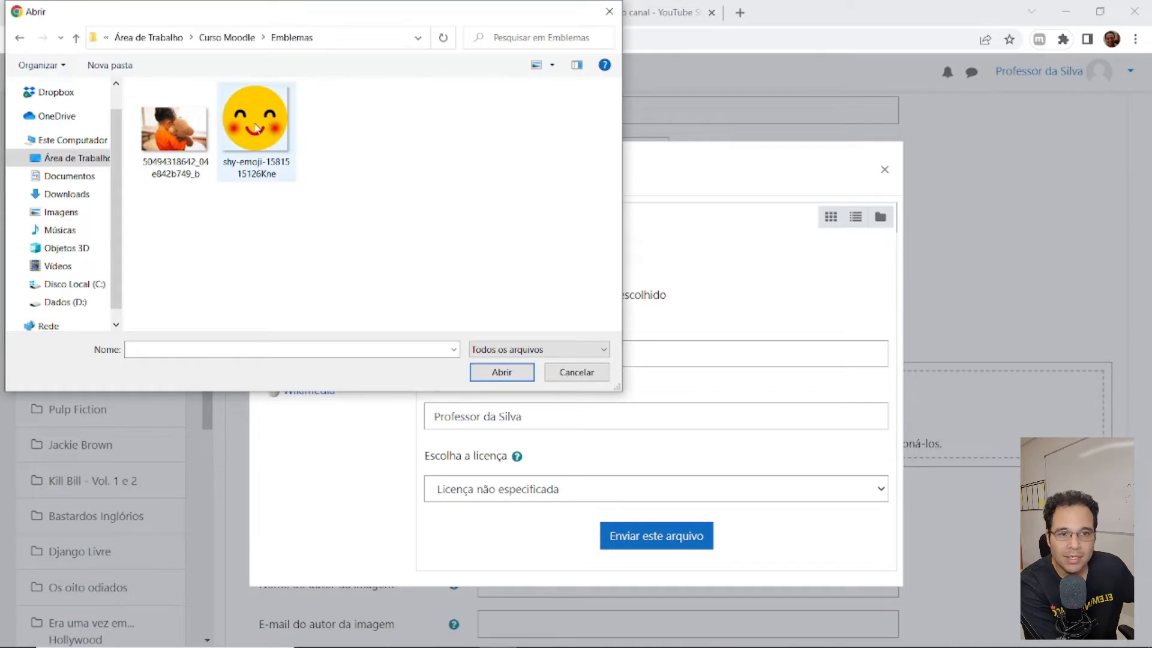
click(270, 129)
double_click(263, 134)
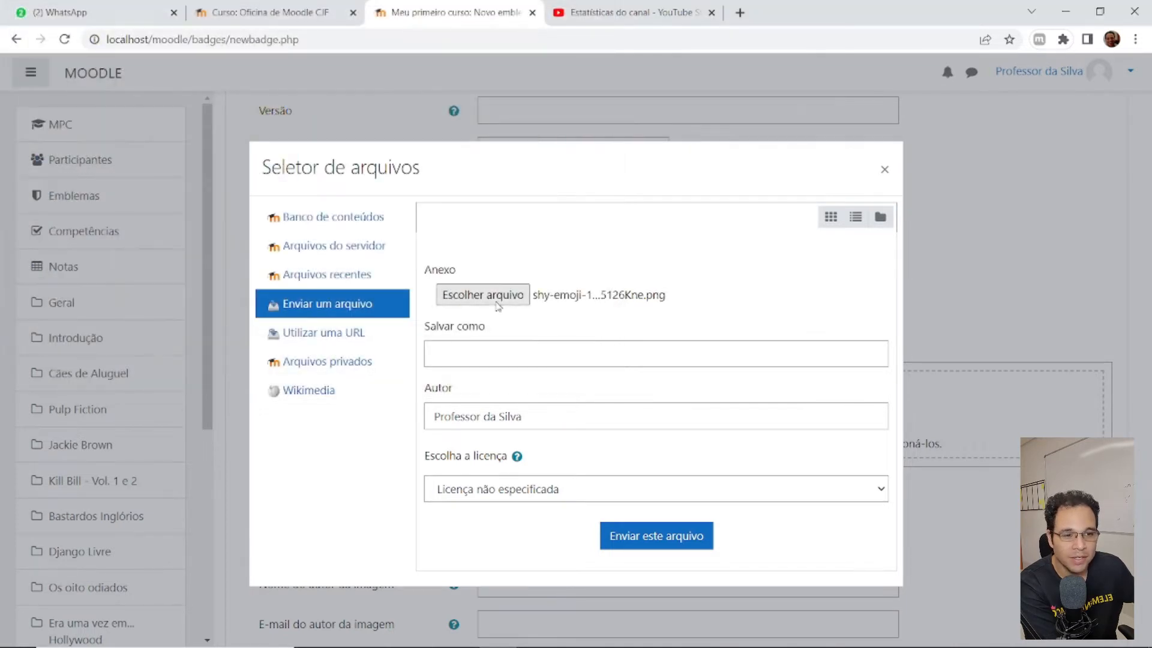
click(641, 546)
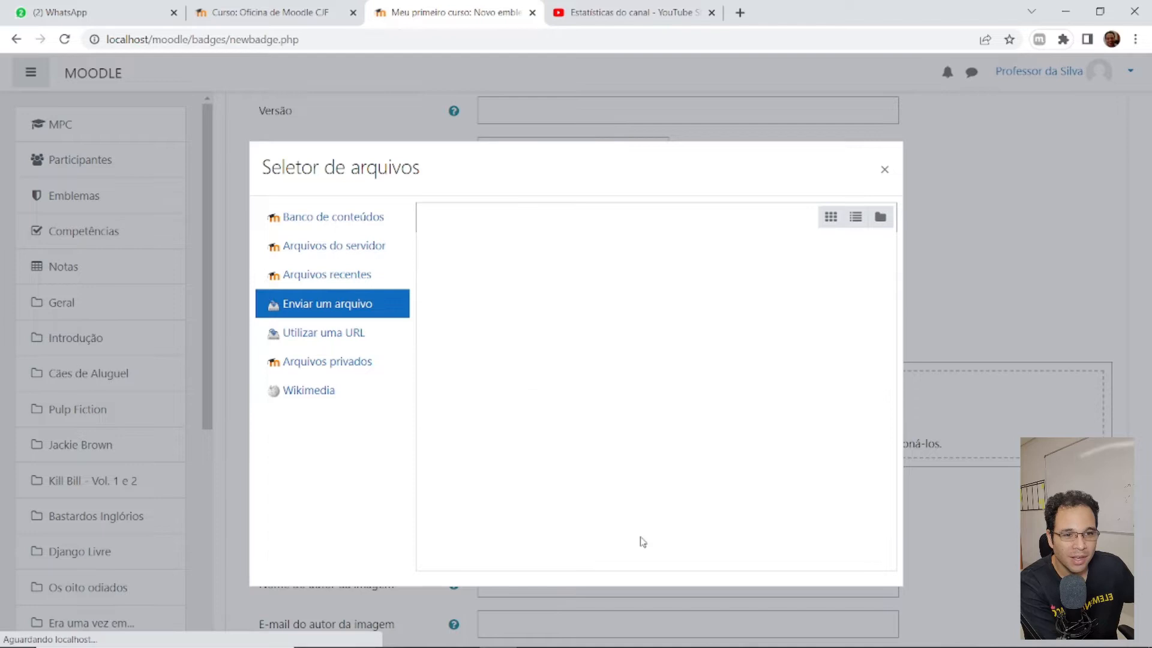
scroll(720, 489, down, 1)
scroll(730, 488, down, 2)
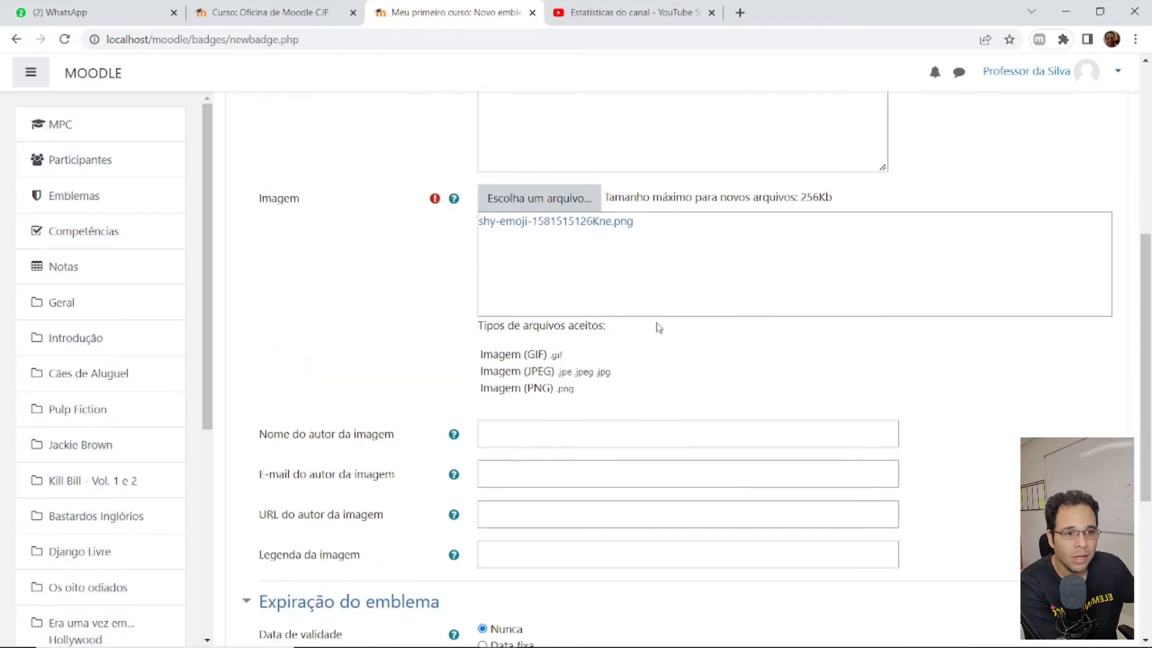
scroll(656, 326, up, 2)
scroll(550, 333, down, 1)
scroll(550, 333, down, 4)
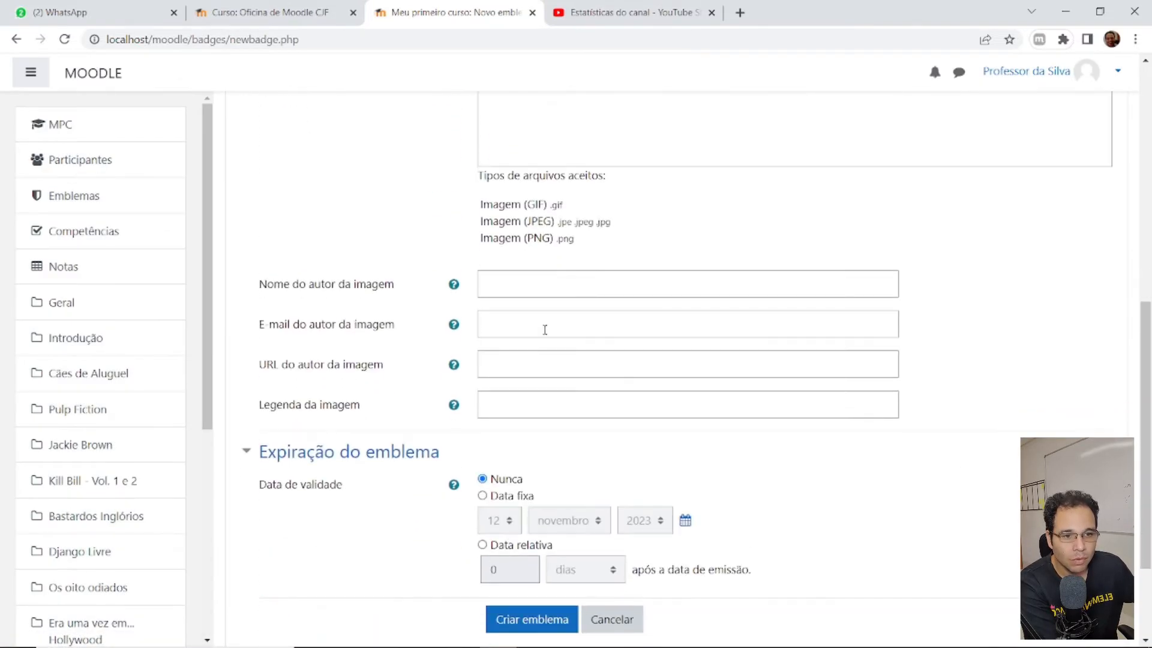
scroll(545, 204, down, 2)
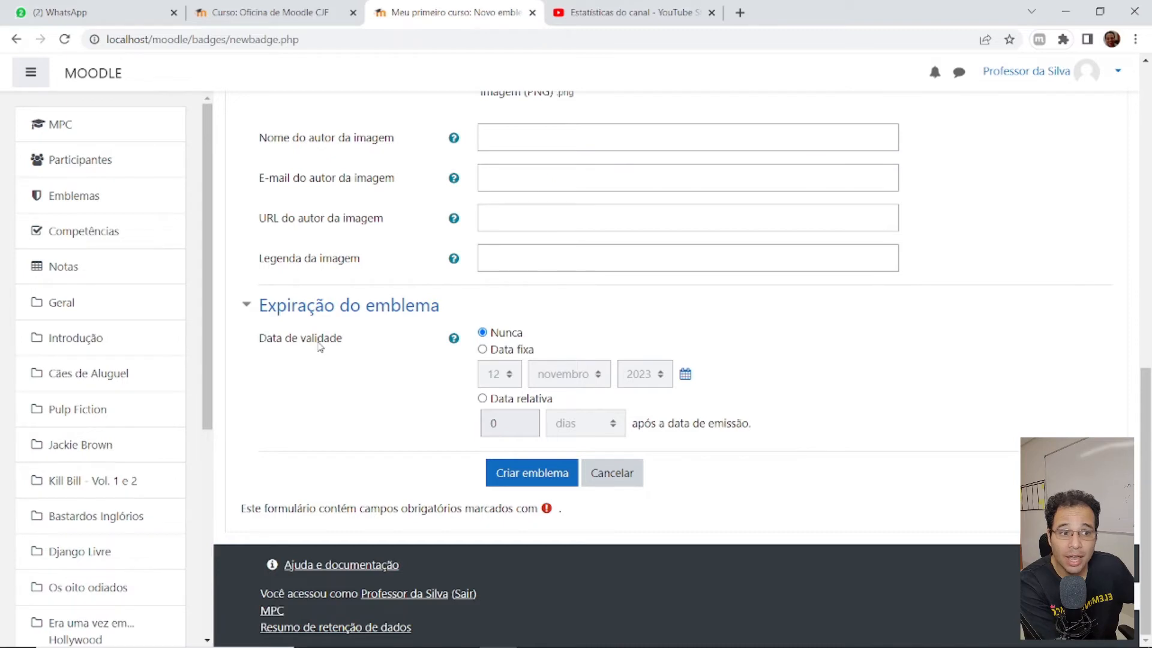
- Set a relative expiry of 8 semanas and create the Vencendo a timidez badge
click(513, 334)
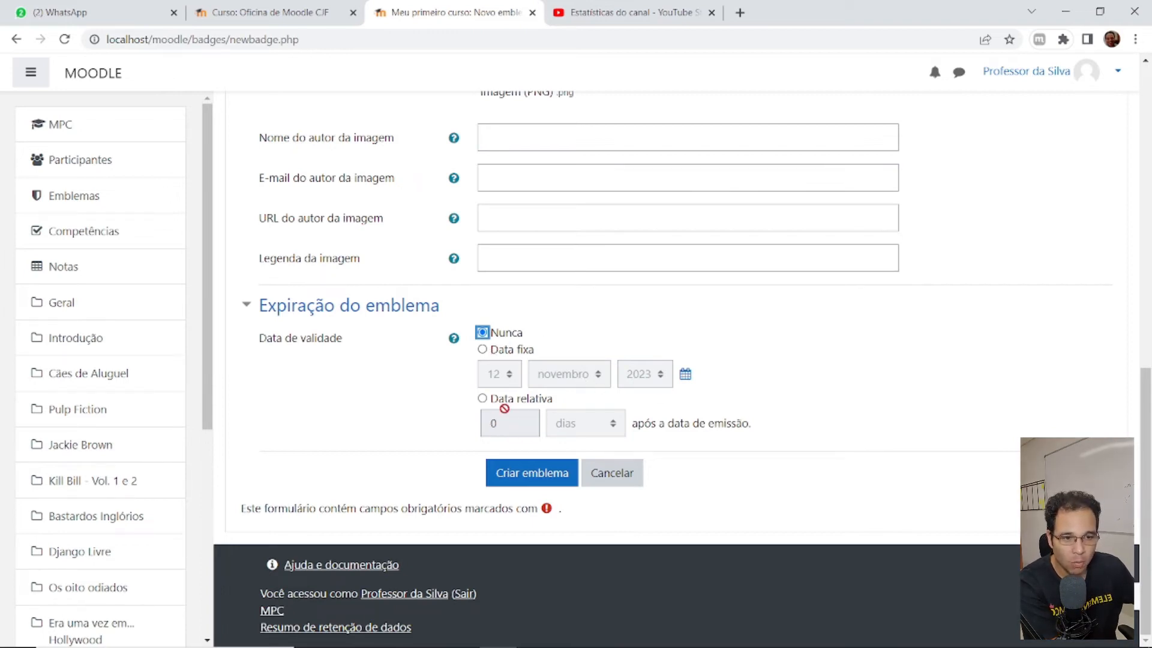
click(520, 402)
double_click(511, 420)
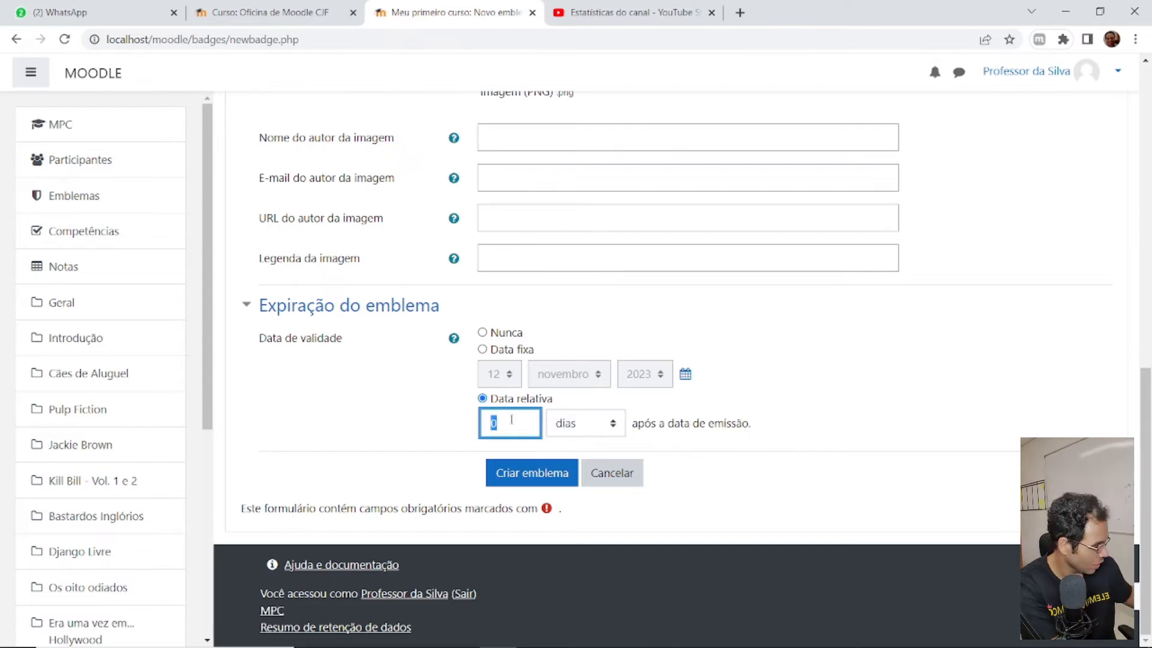
text(4)
key(BackSpace)
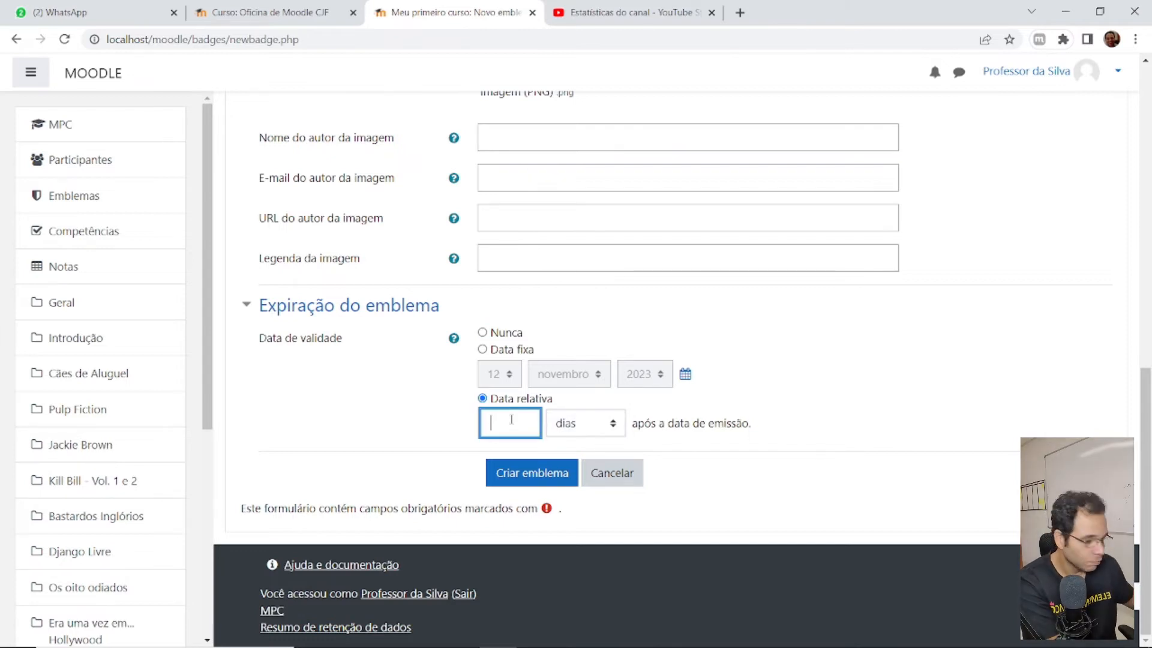
text(8)
click(569, 424)
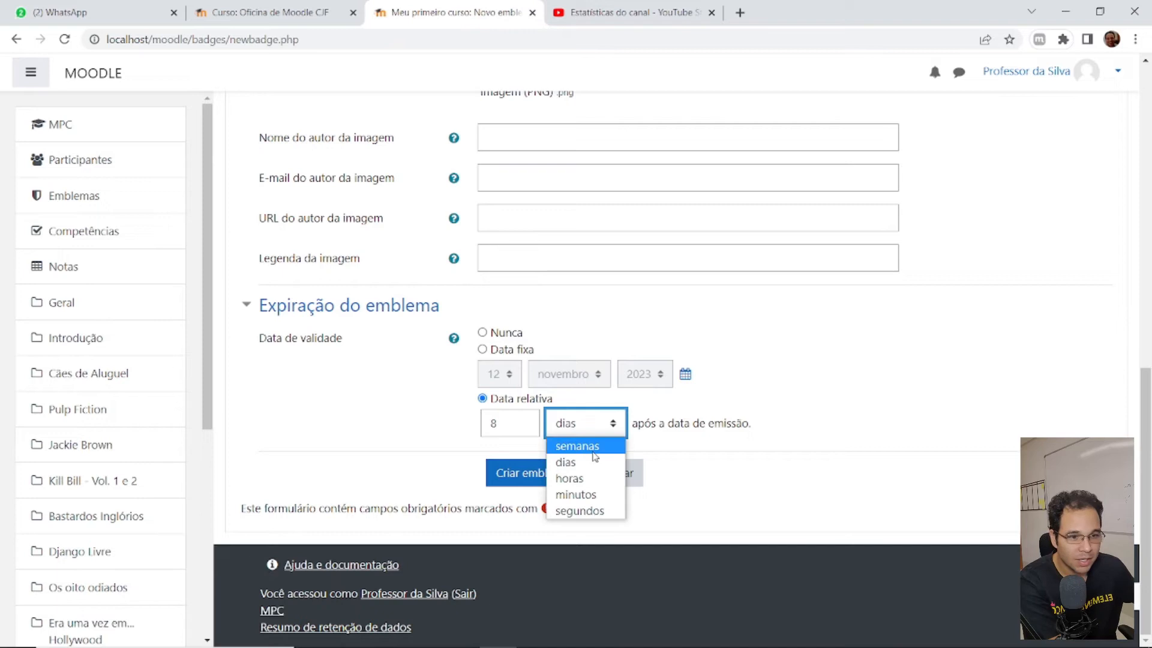
click(576, 446)
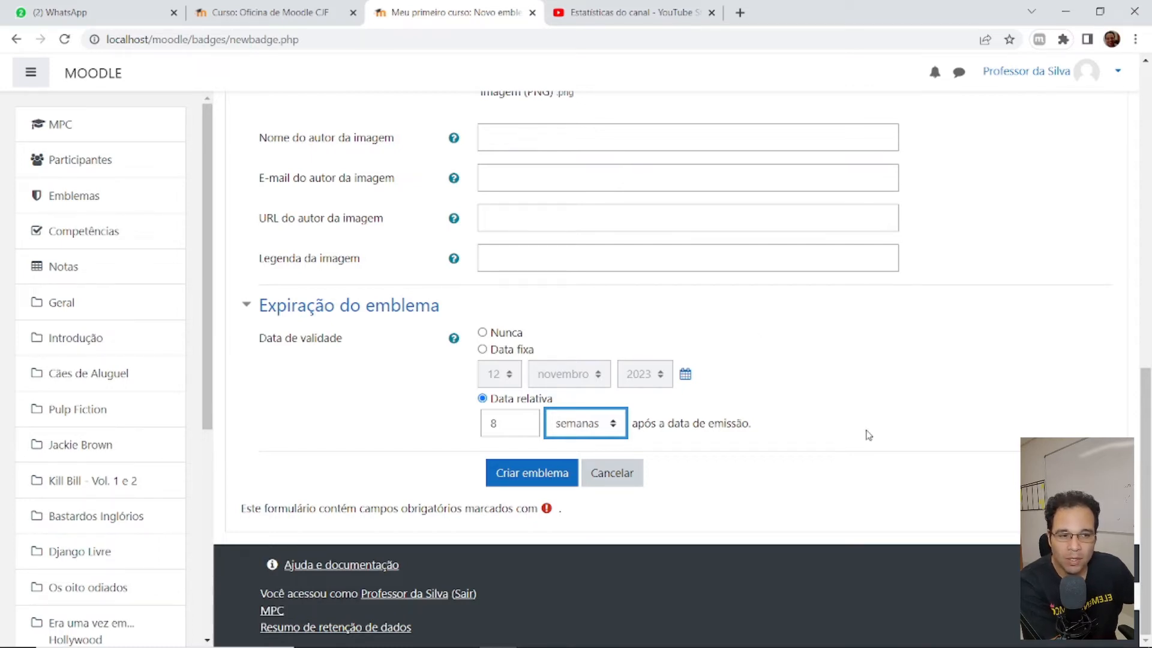
click(538, 476)
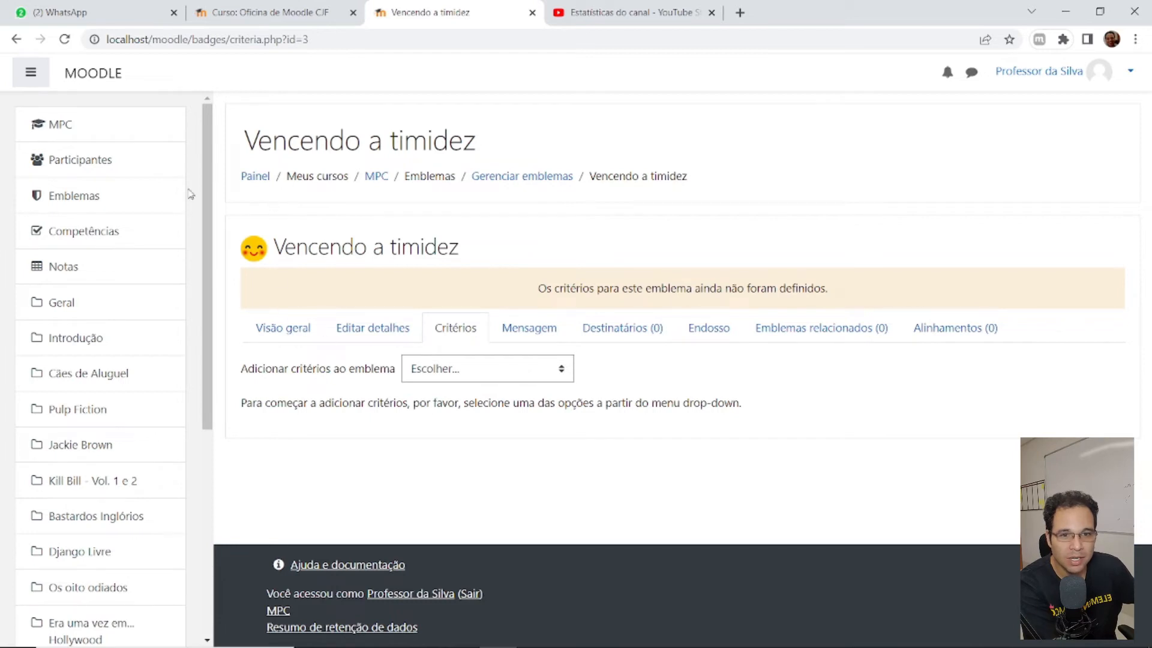
- Open Gerenciar emblemas to see Vencendo a timidez with no criteria, and open the course in a new tab
click(57, 191)
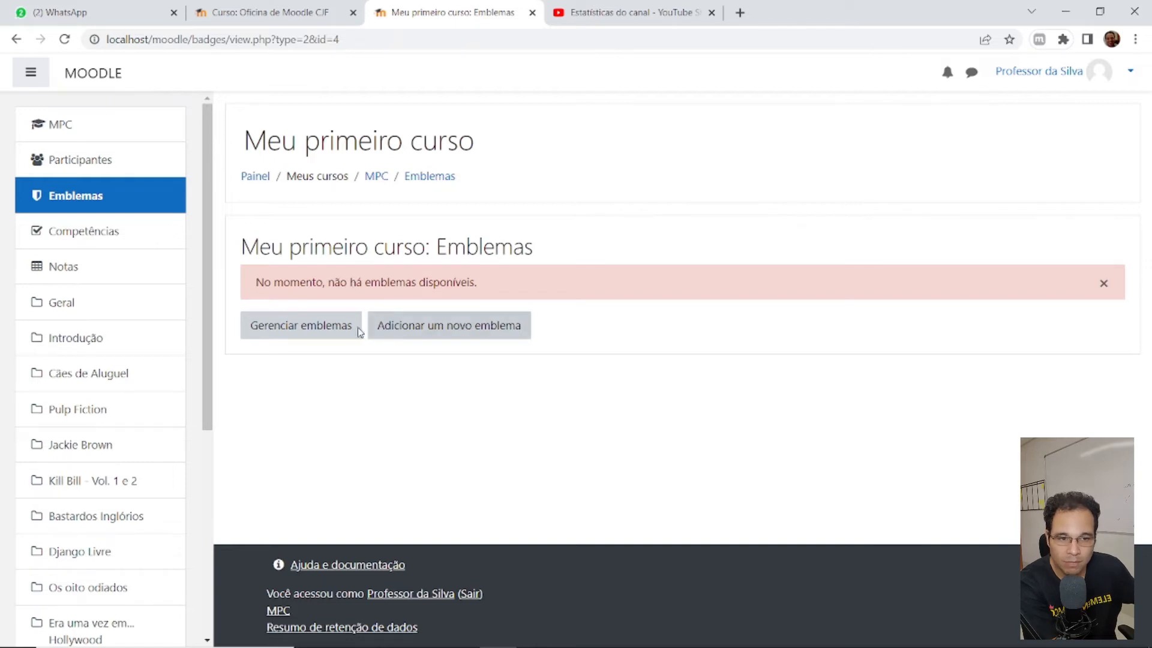
click(274, 333)
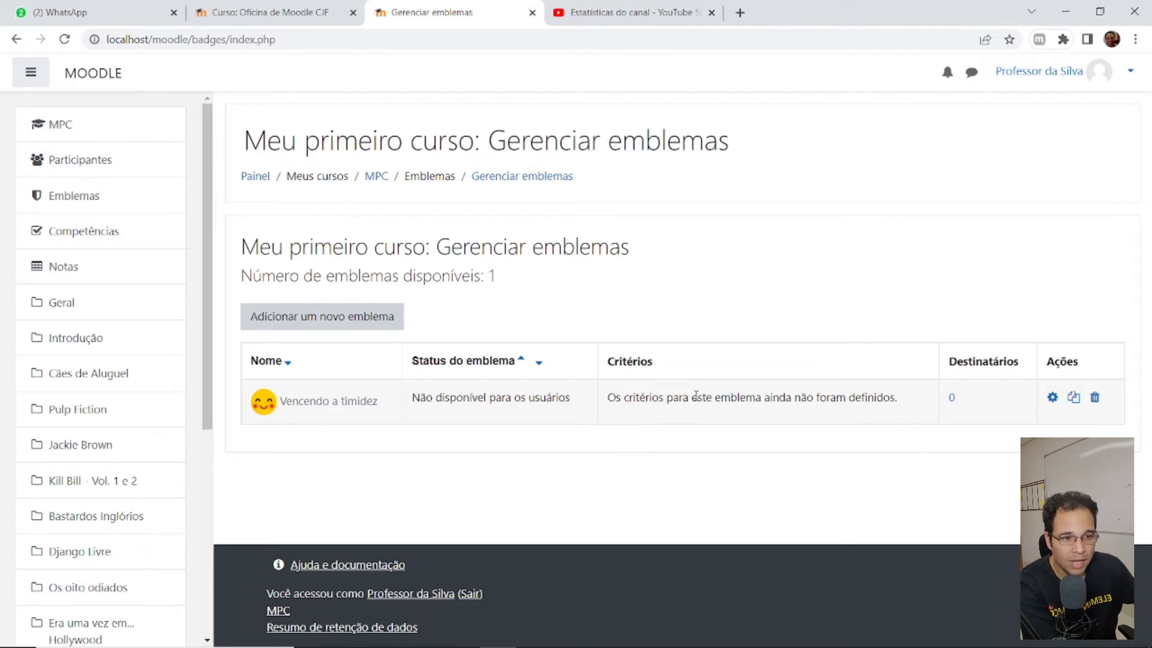
drag(606, 400, 916, 411)
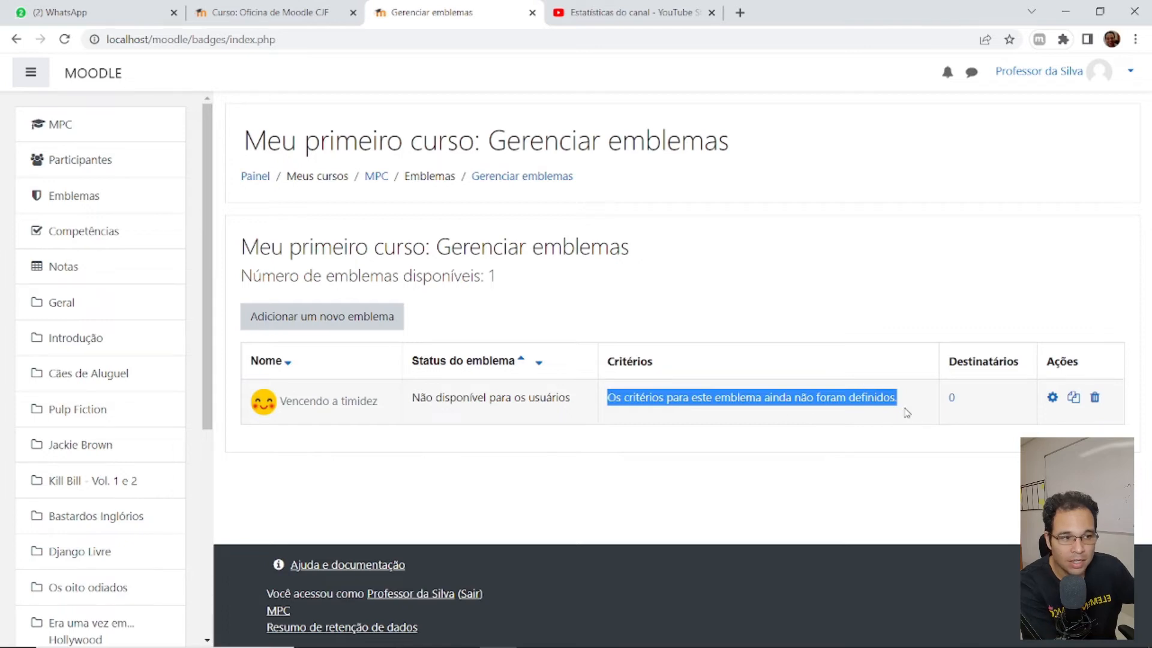
click(906, 403)
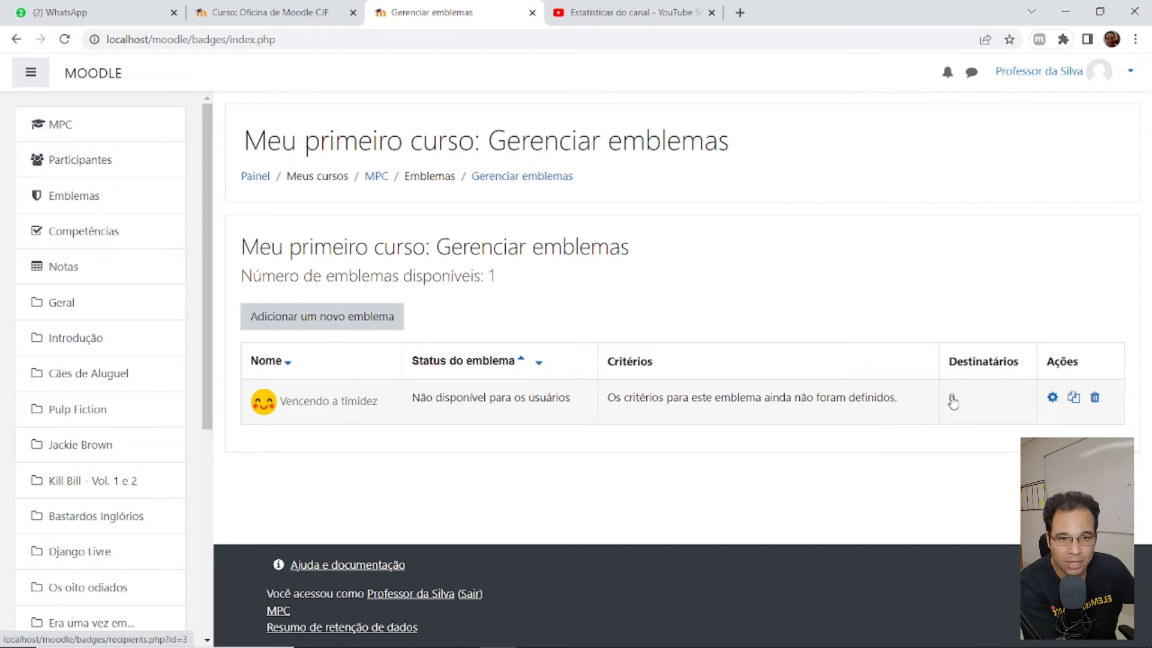
middle_click(58, 124)
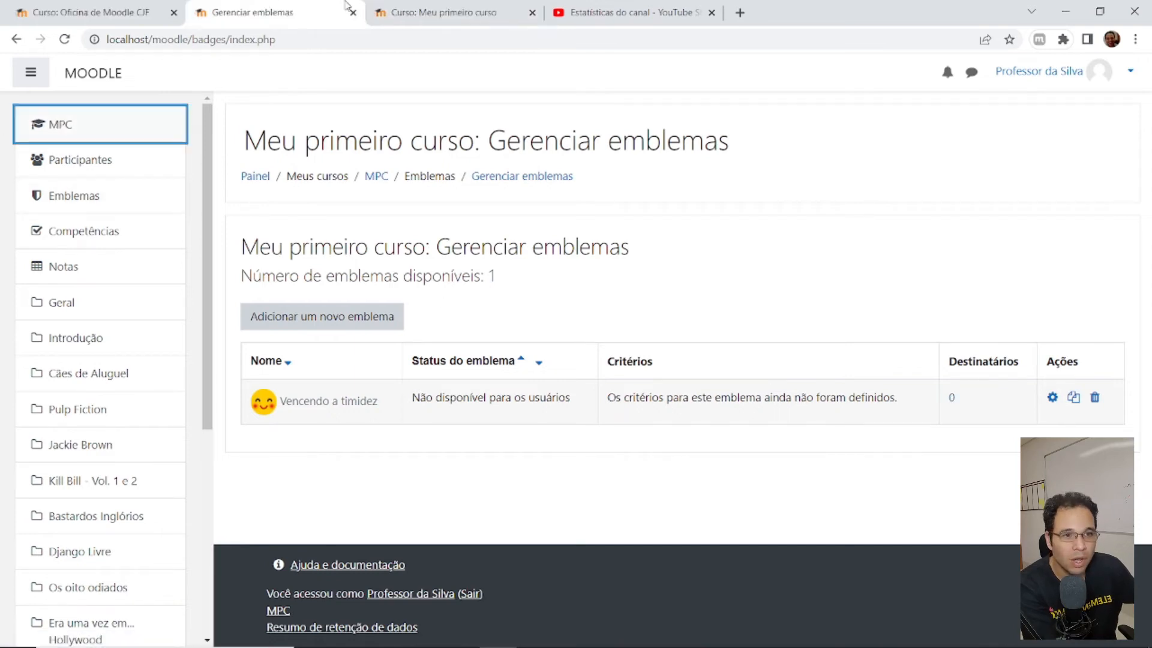
- Check the Apresente-se aqui! forum, return to the course page, and close the YouTube statistics tab
click(401, 7)
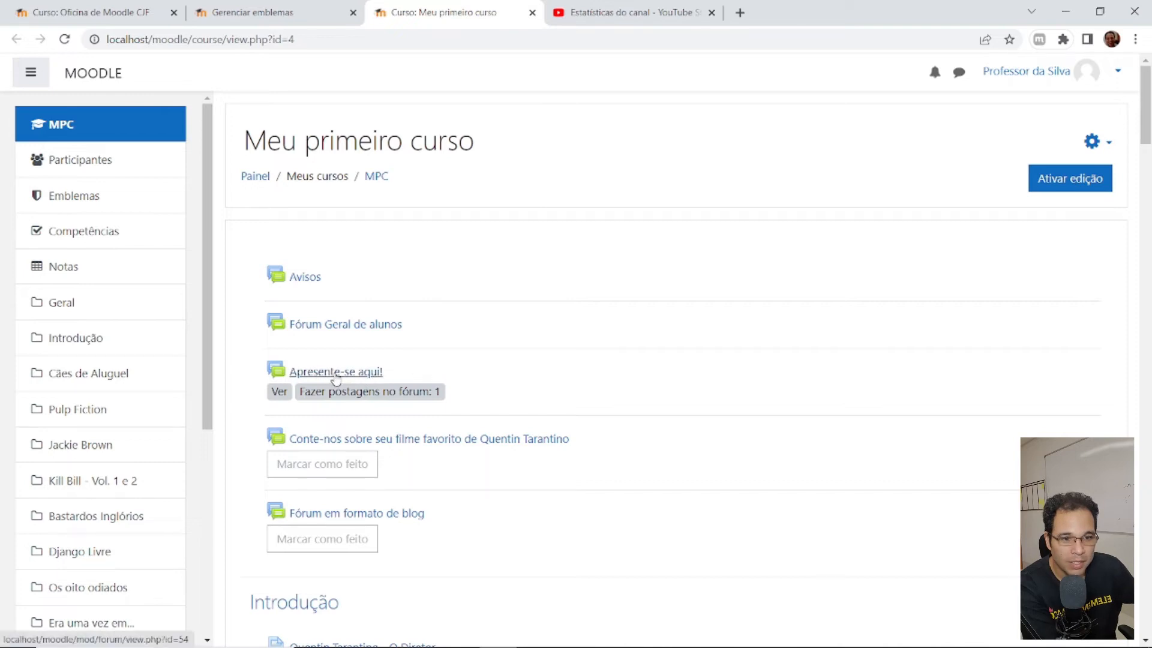
click(335, 373)
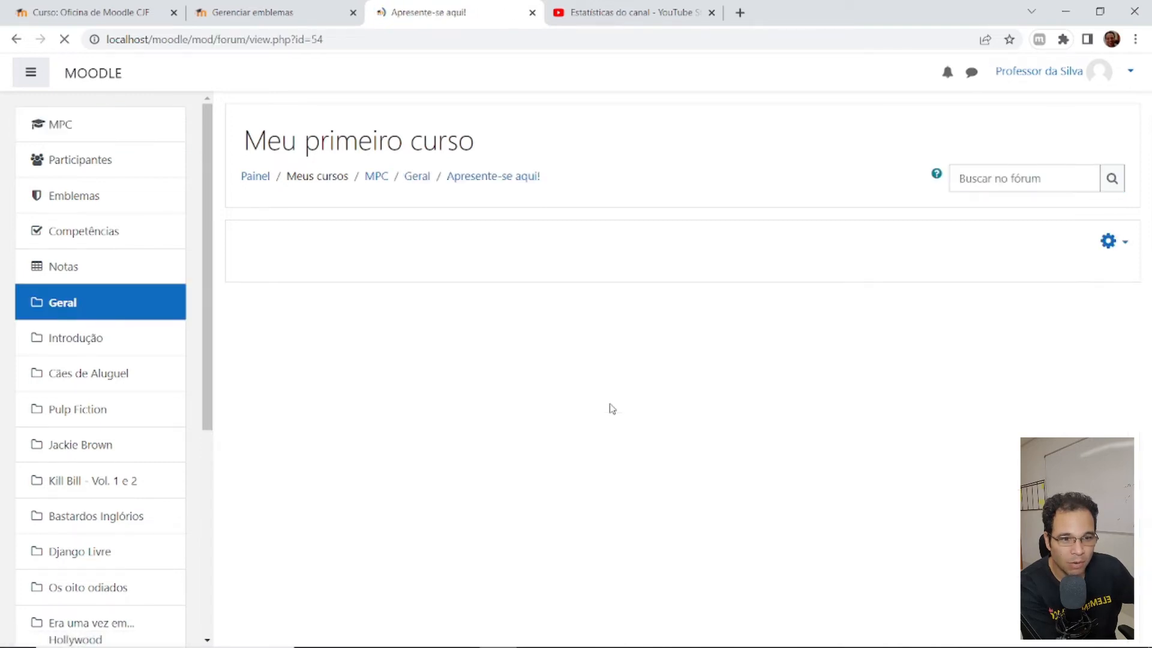
scroll(556, 384, down, 2)
scroll(557, 384, up, 1)
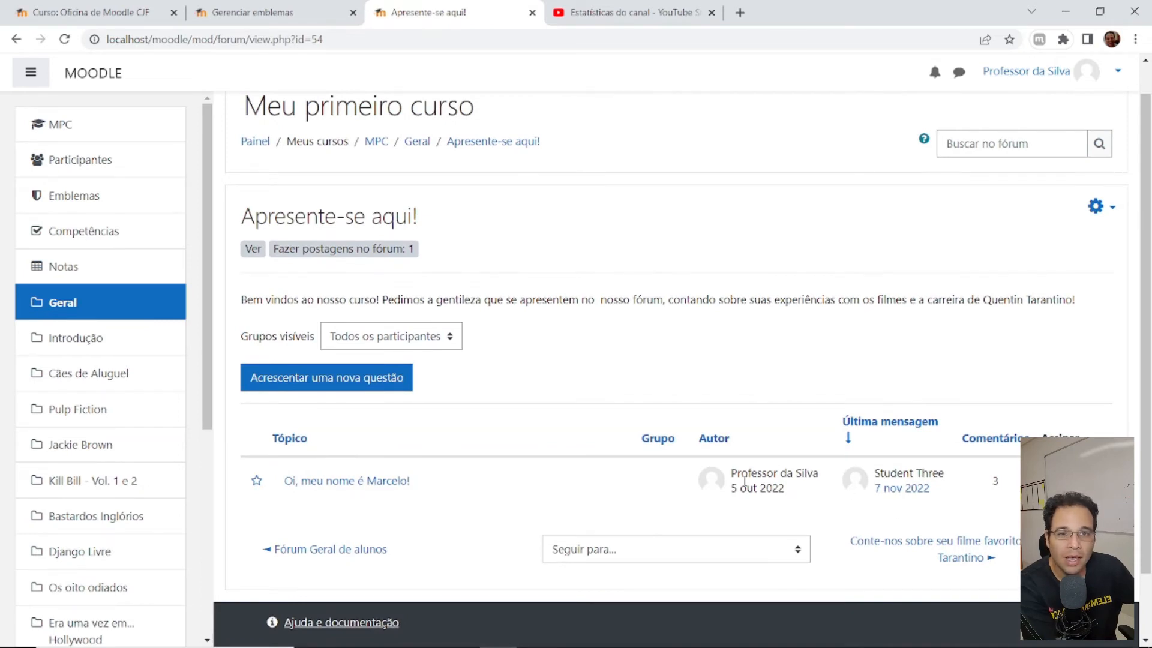
click(16, 40)
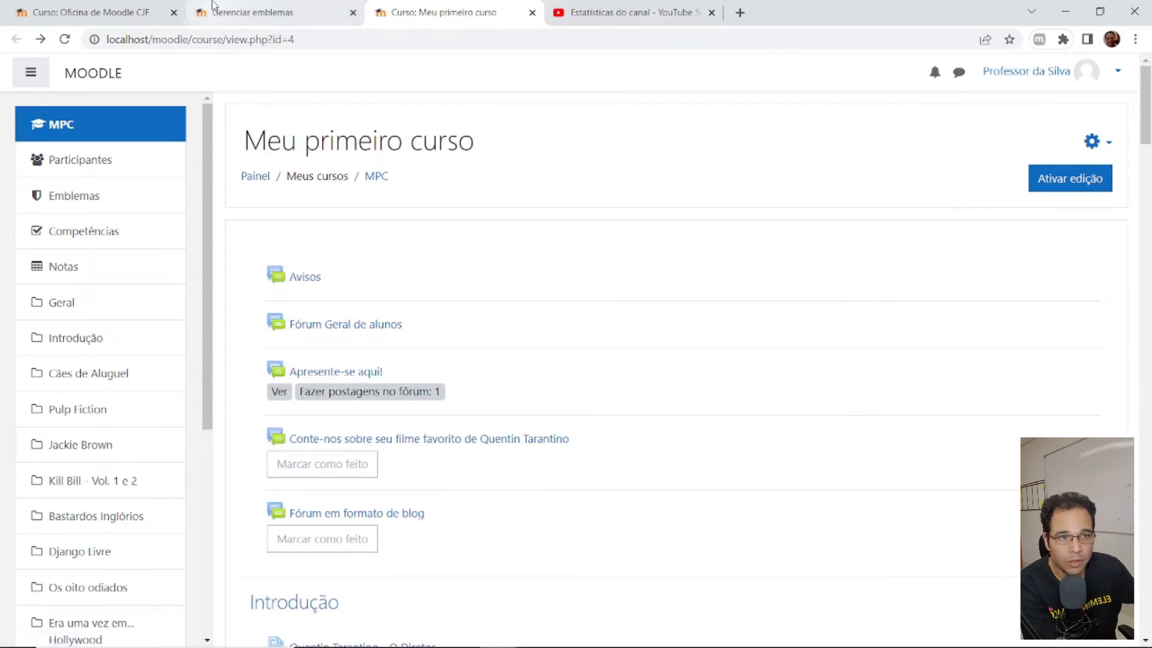
click(712, 13)
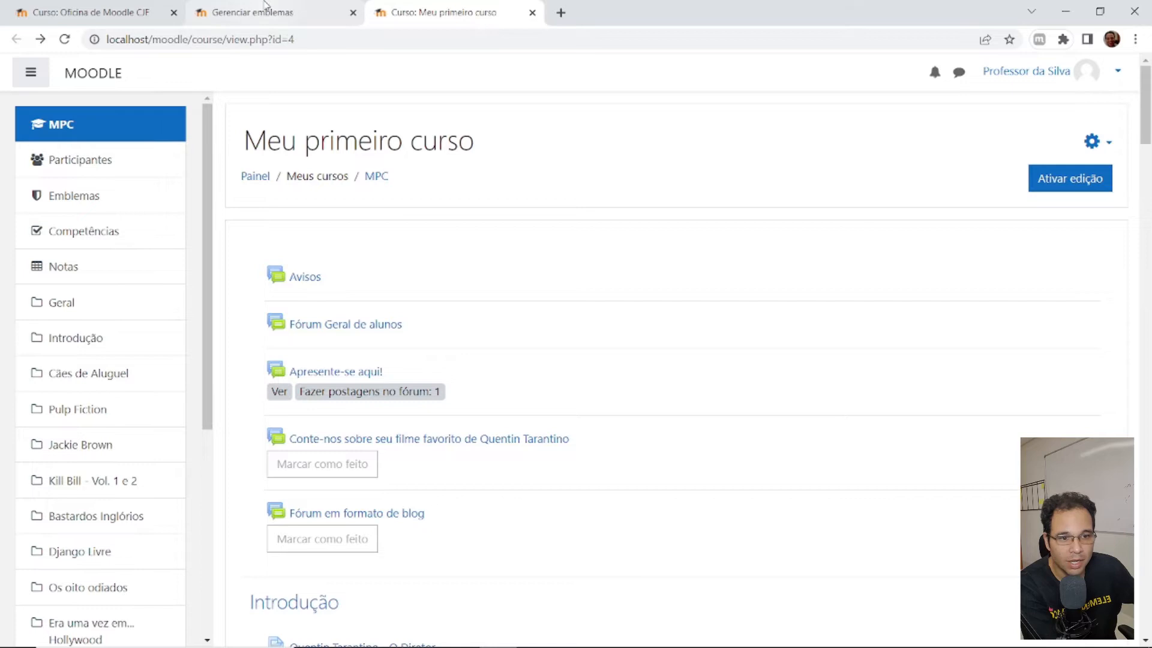
click(267, 9)
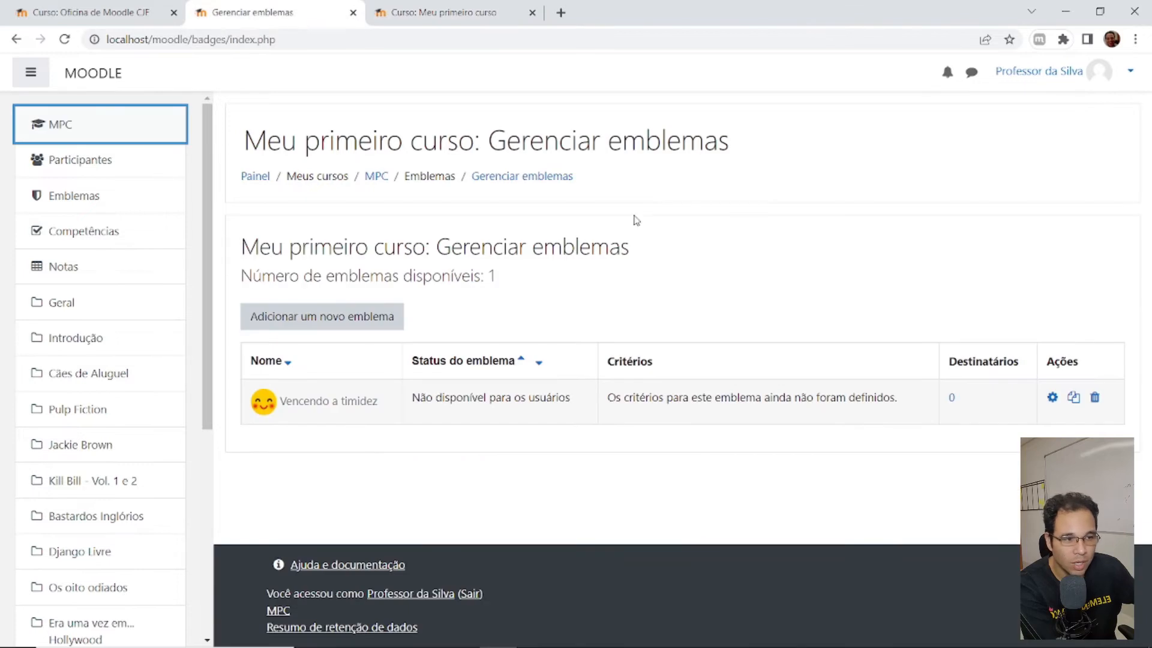
- Edit the Vencendo a timidez badge after confirming its overview shows expiry 56 days after issue
click(1053, 398)
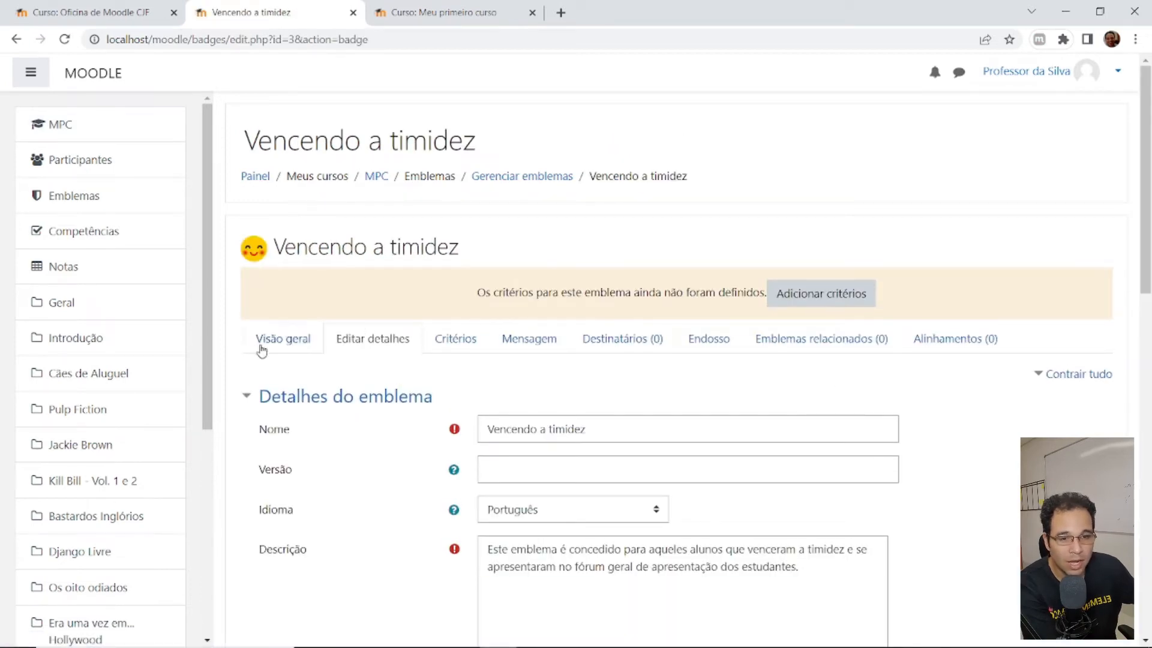
click(295, 340)
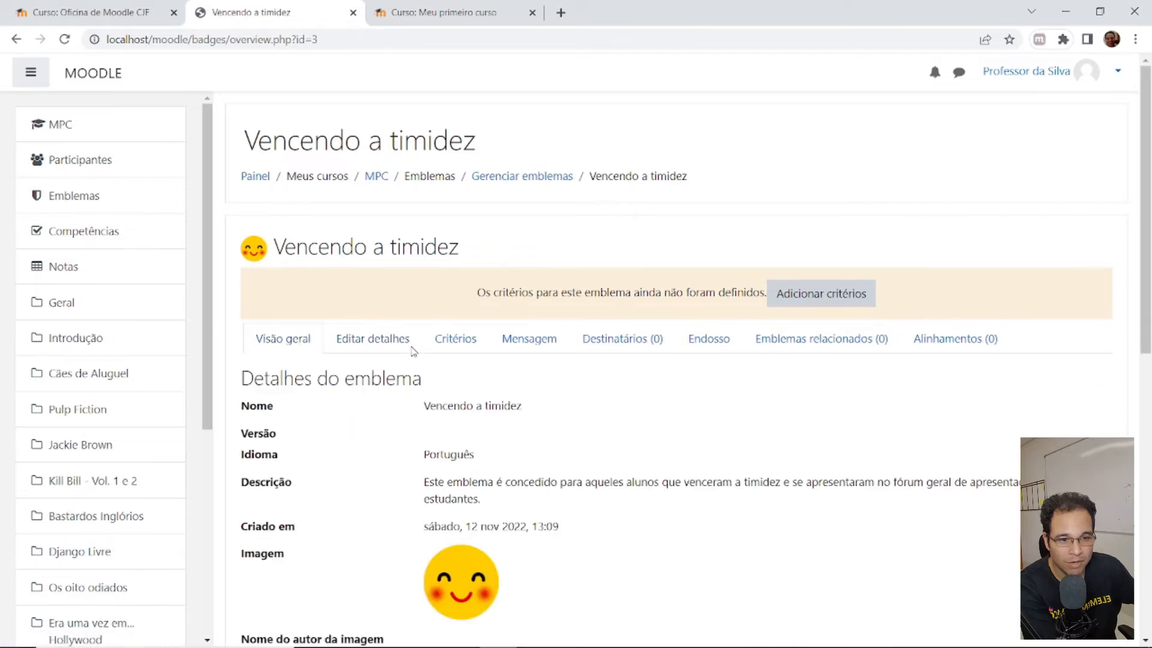
scroll(408, 336, down, 10)
scroll(385, 290, up, 8)
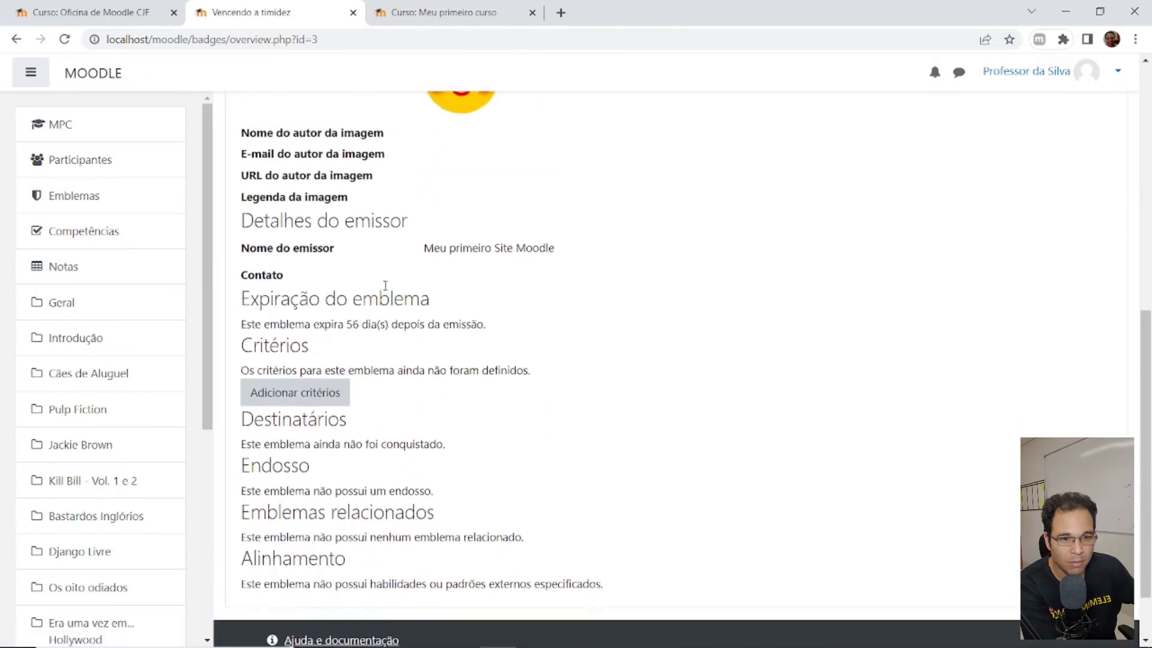
click(380, 209)
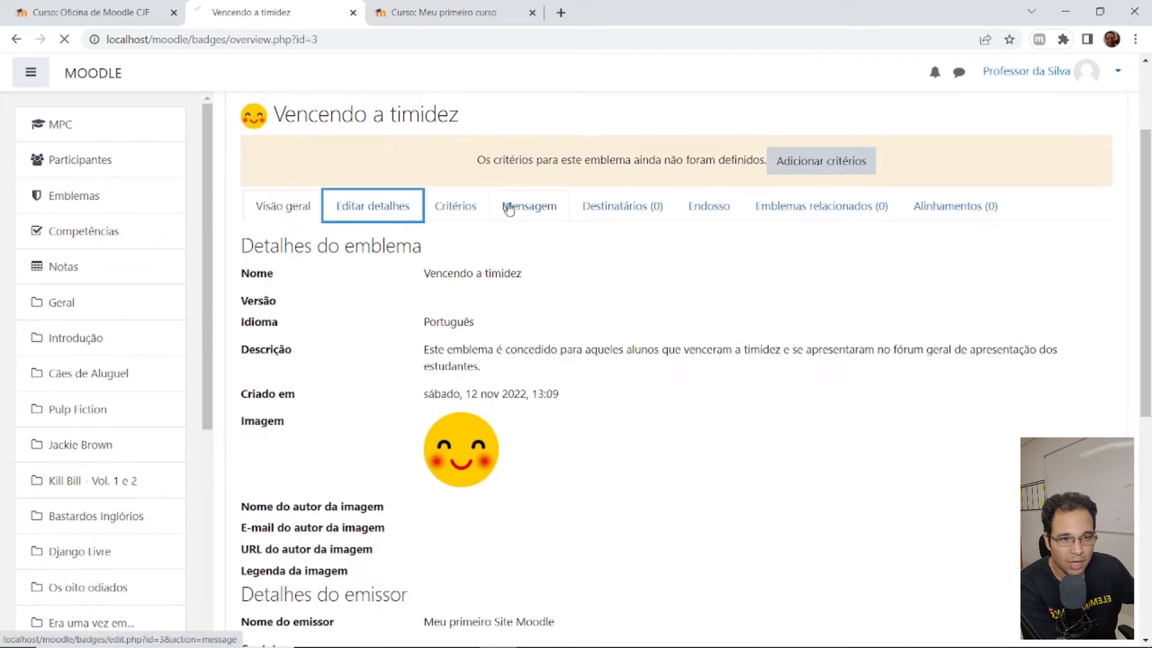
scroll(813, 376, down, 5)
scroll(324, 234, up, 5)
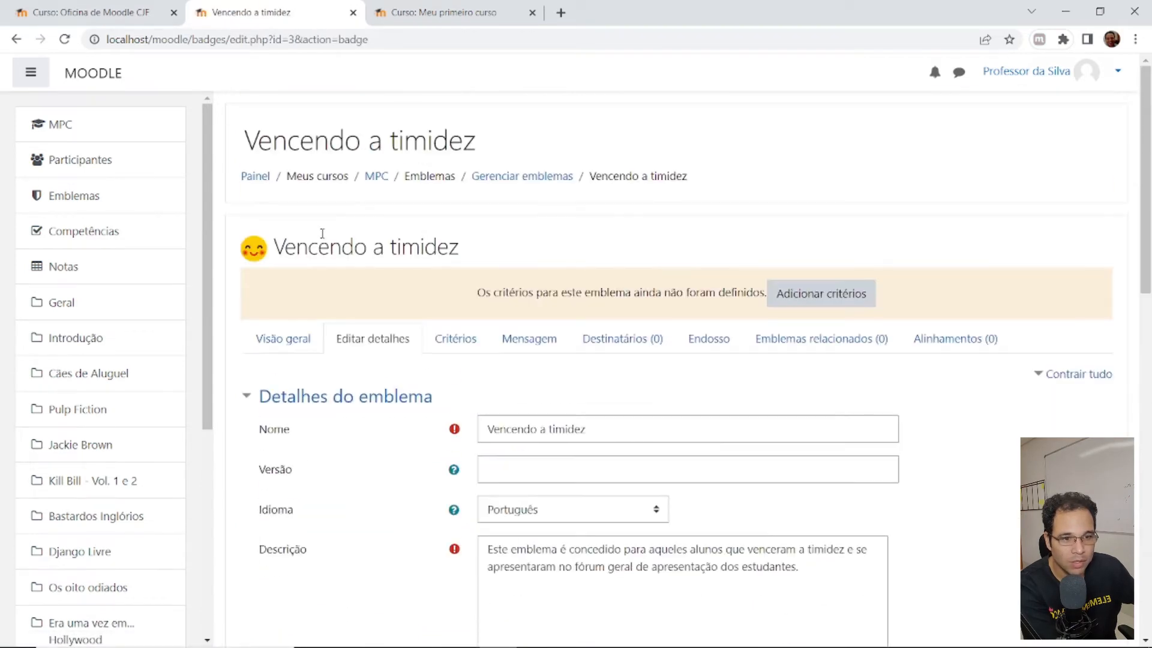
click(454, 340)
- Review the badge's award message subject and body, then view its recipients (none yet)
click(533, 329)
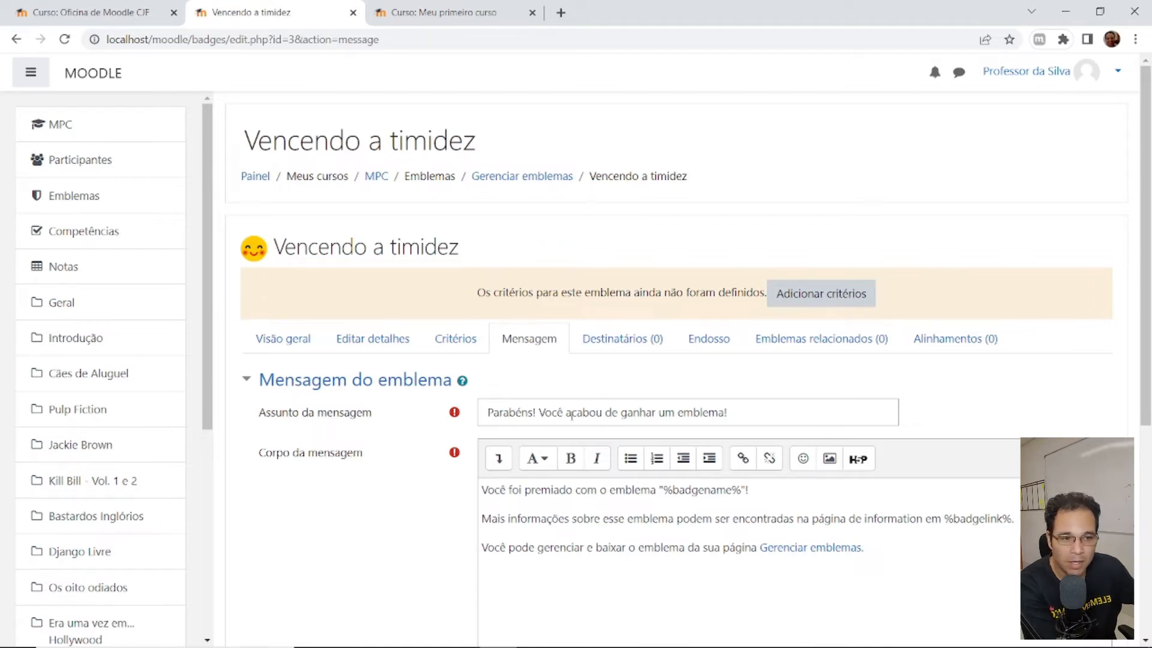
drag(528, 412, 831, 408)
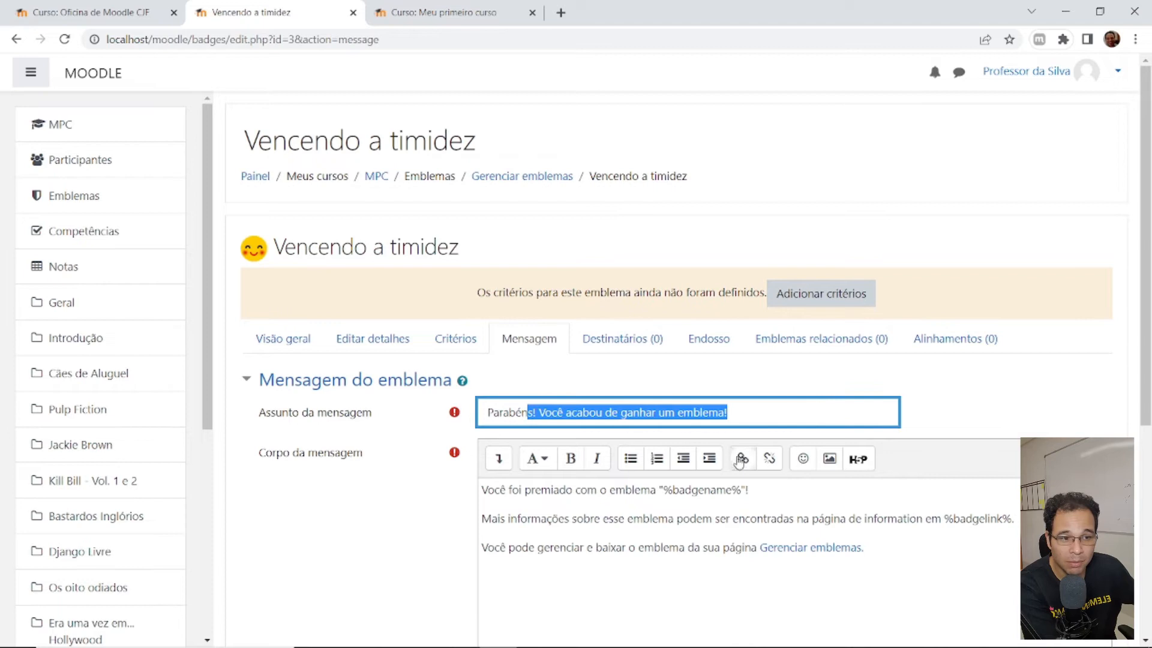
scroll(677, 474, down, 2)
drag(588, 339, 804, 340)
click(748, 340)
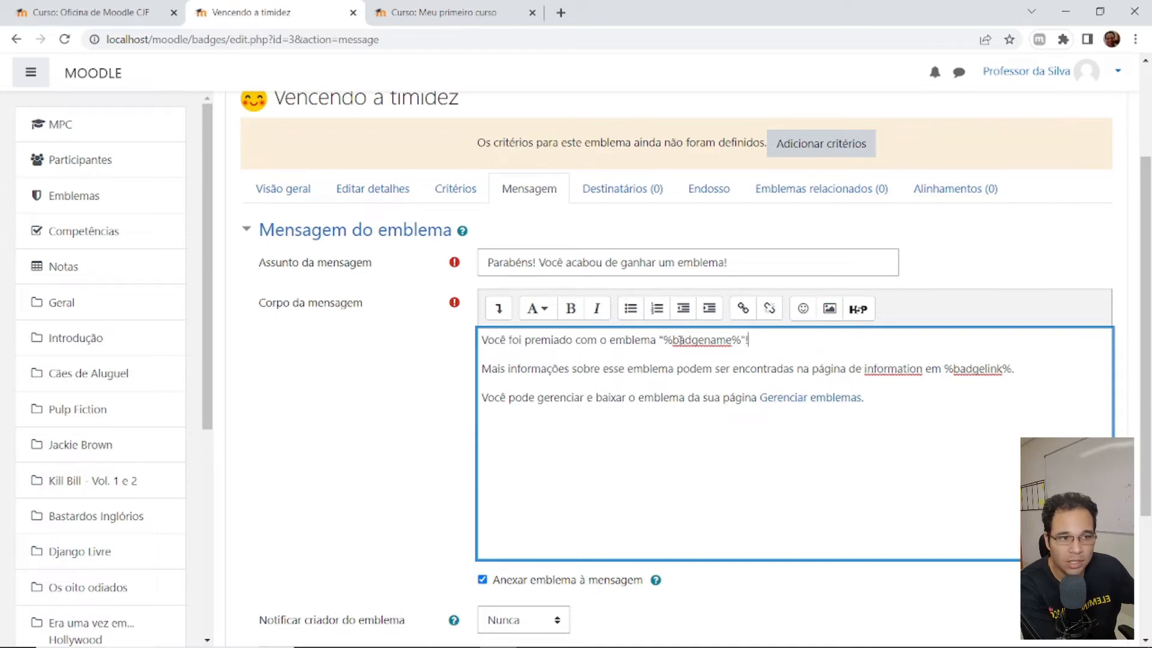
click(617, 201)
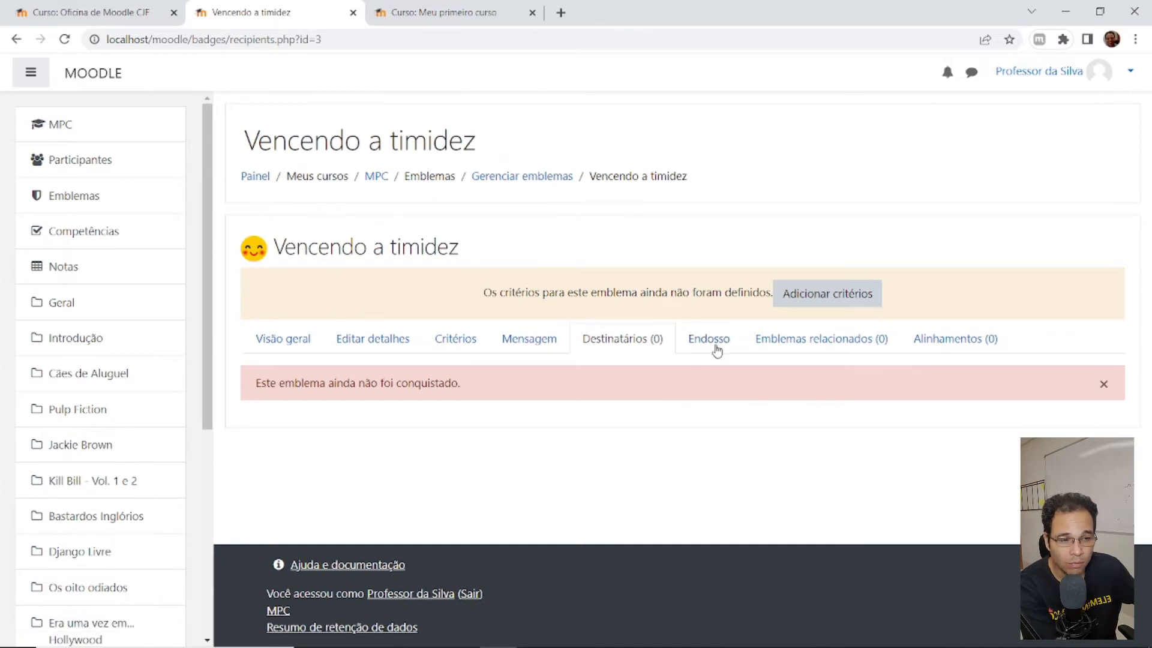
- Browse the badge's Endosso, Emblemas relacionados and Alinhamentos pages, ending on Critérios
click(717, 349)
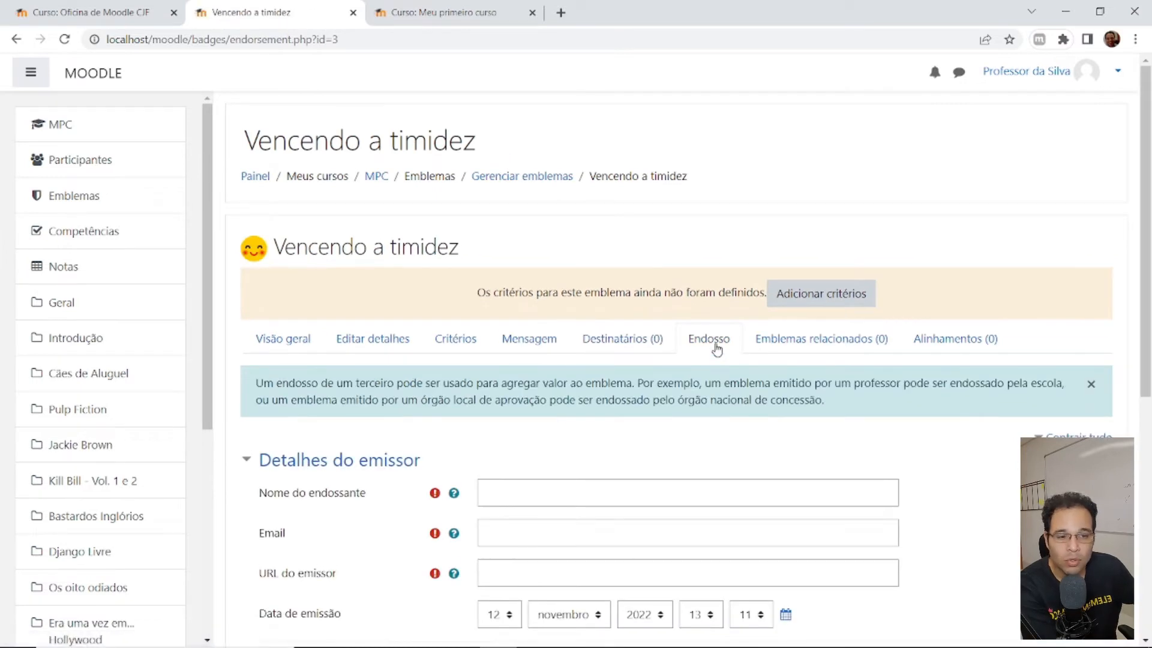
scroll(594, 377, down, 5)
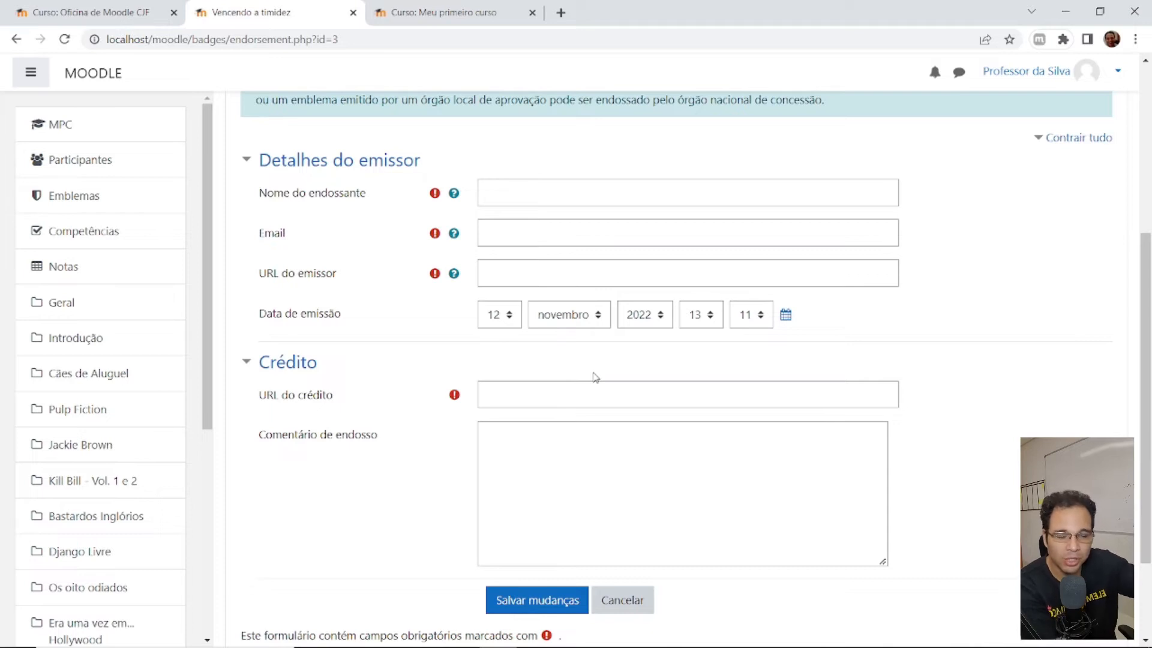
scroll(594, 377, up, 3)
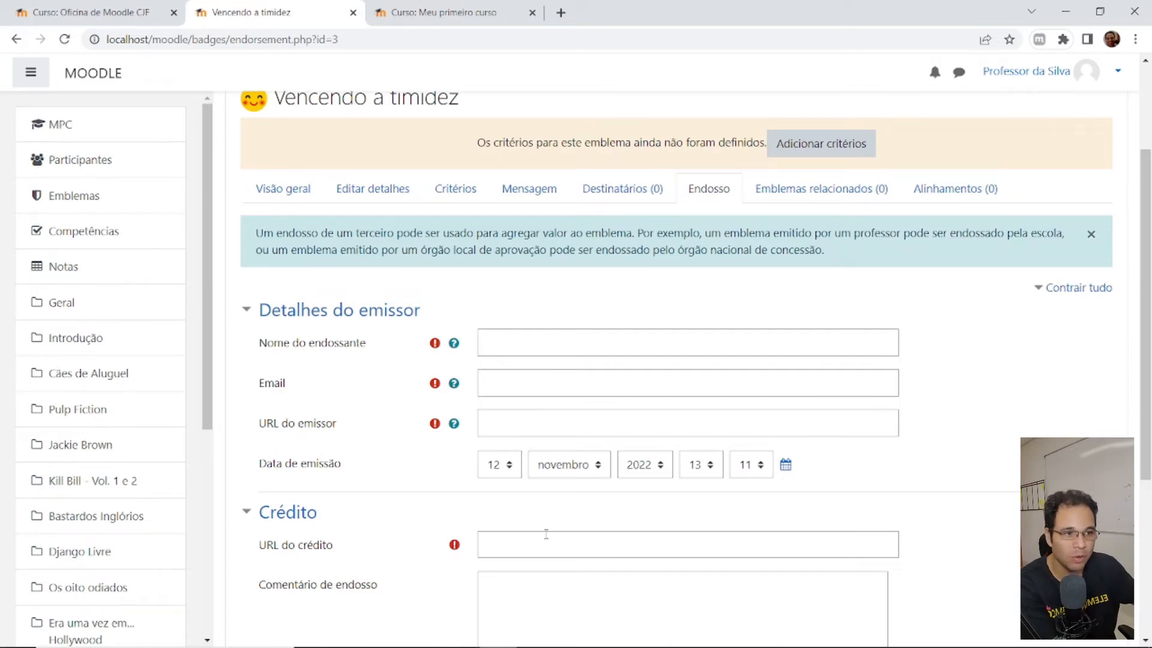
click(850, 196)
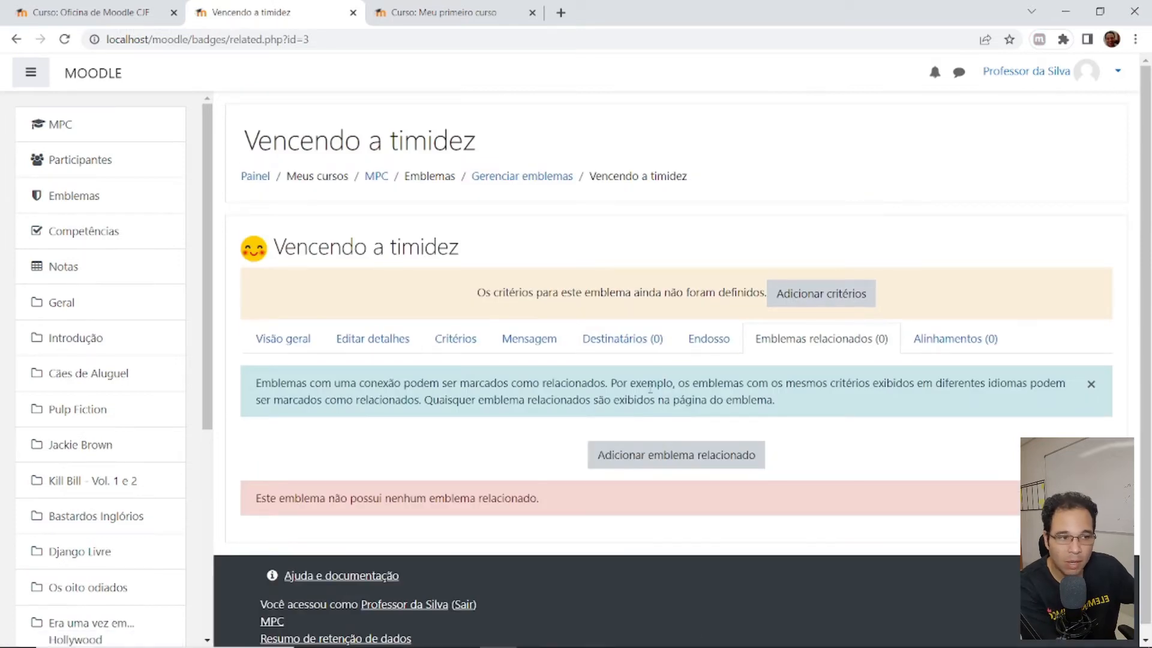
click(959, 342)
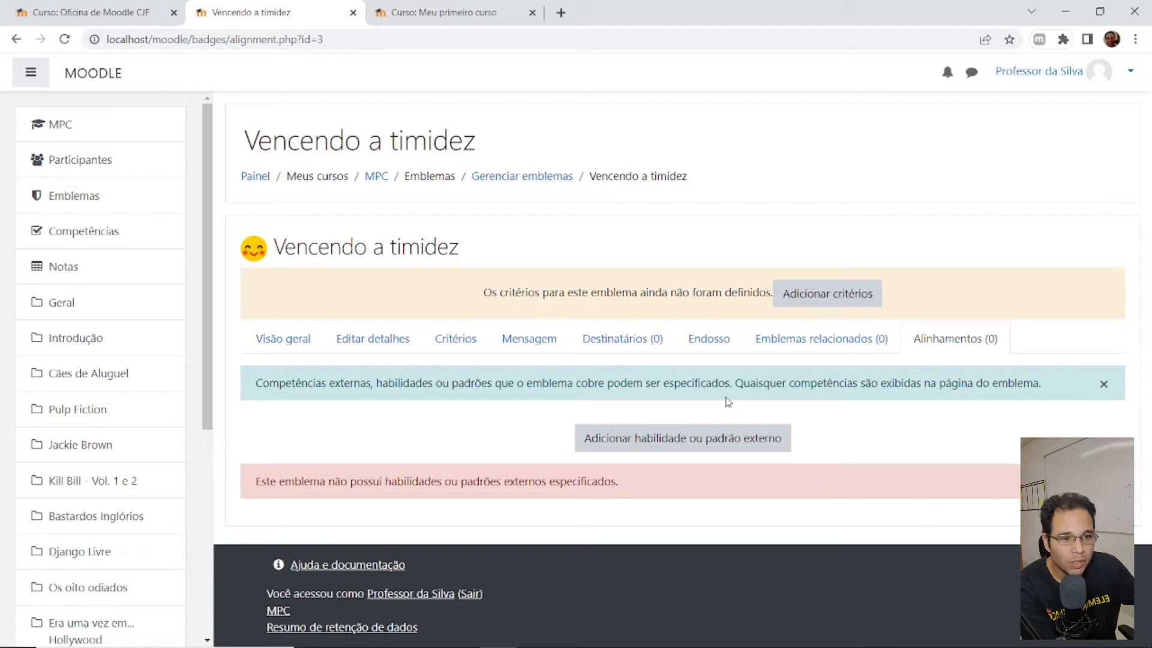
click(451, 341)
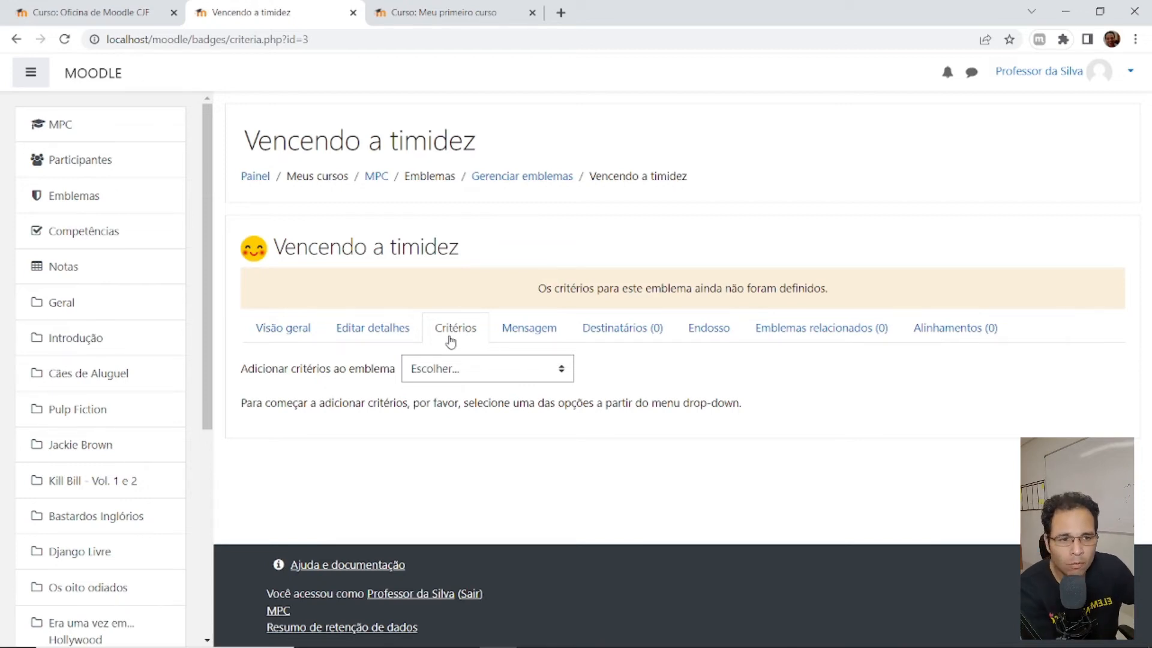
- Add an activity-completion criterion to the badge, ticking the forum 'Apresente-se aqui!'
click(496, 377)
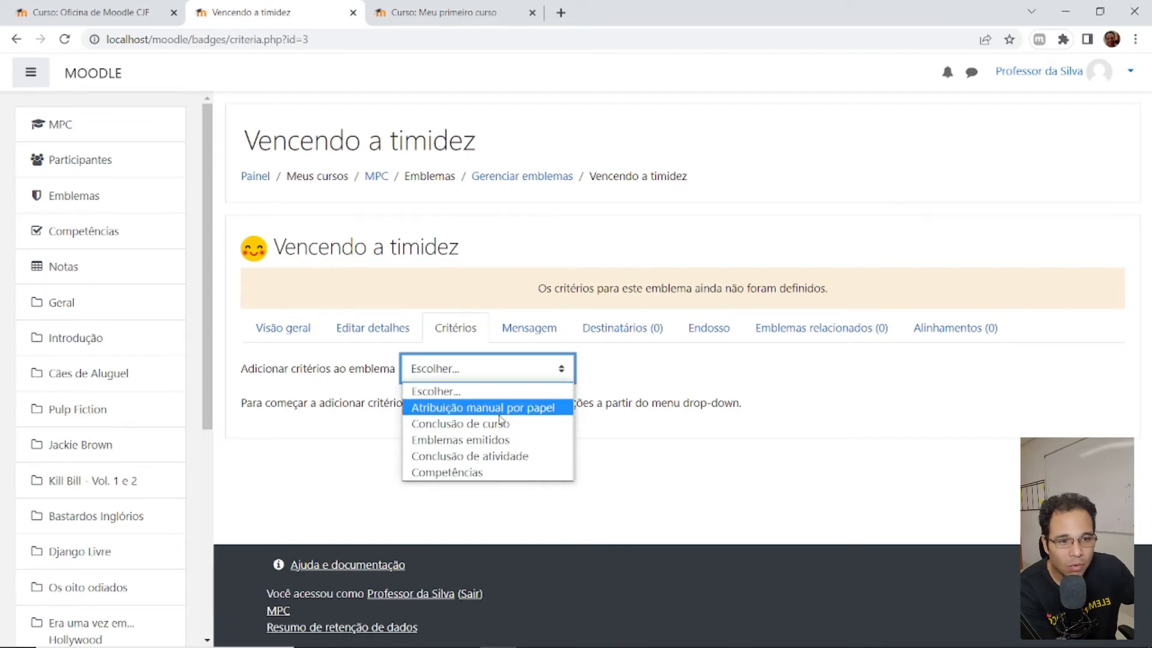
click(484, 459)
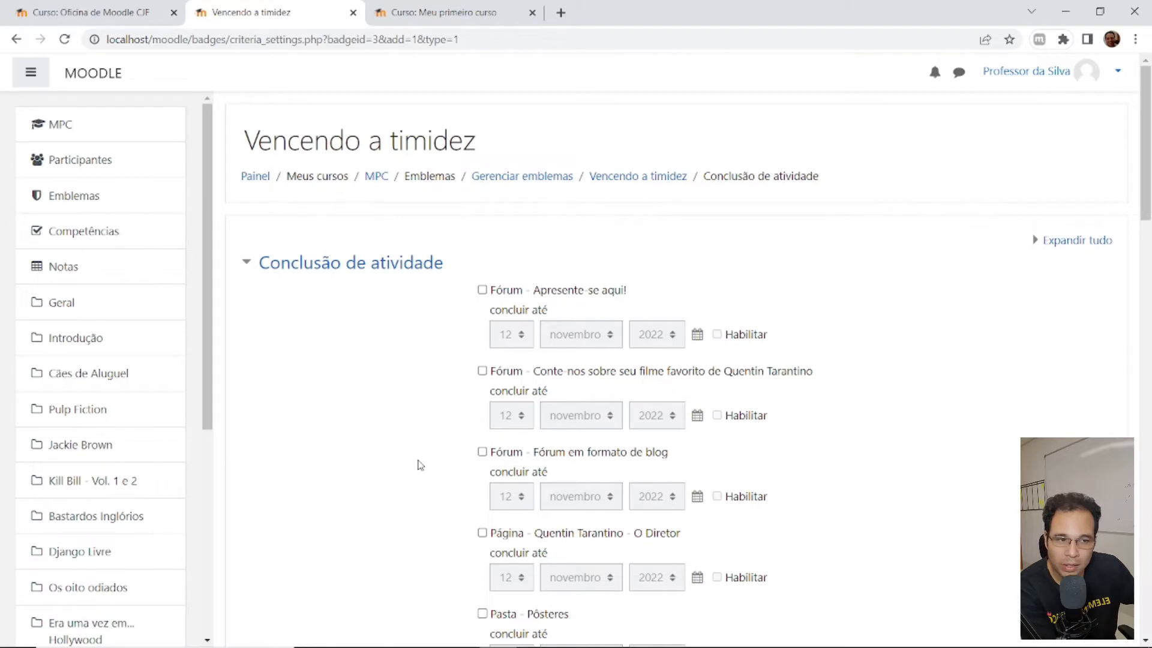
click(483, 292)
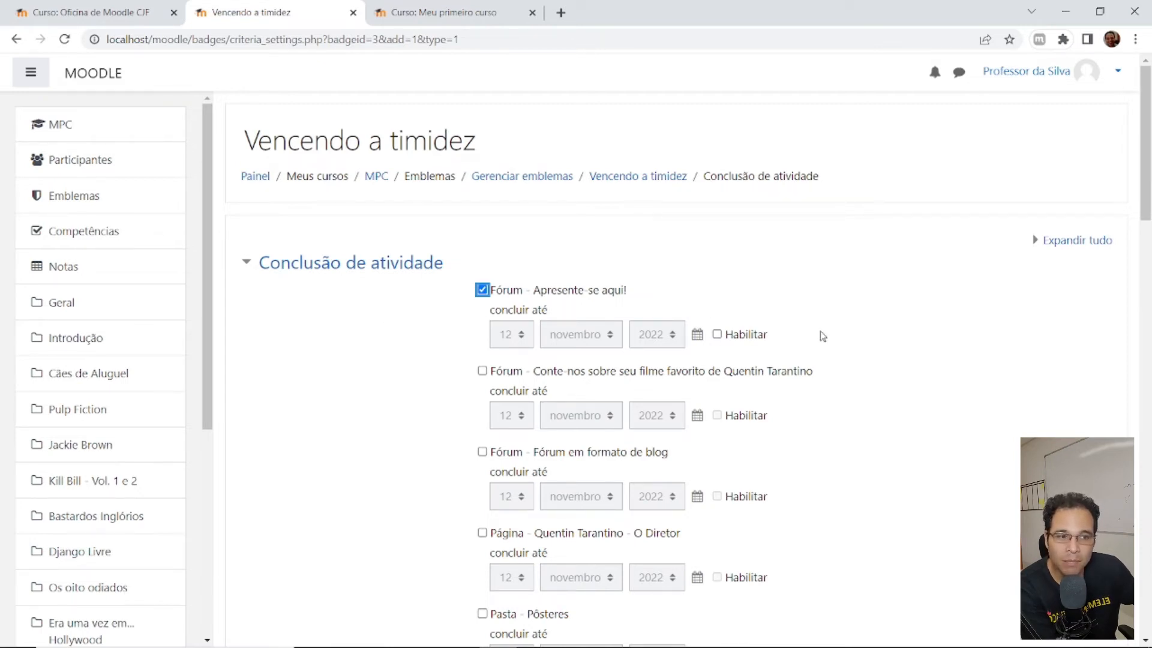
scroll(675, 324, down, 5)
scroll(675, 323, up, 4)
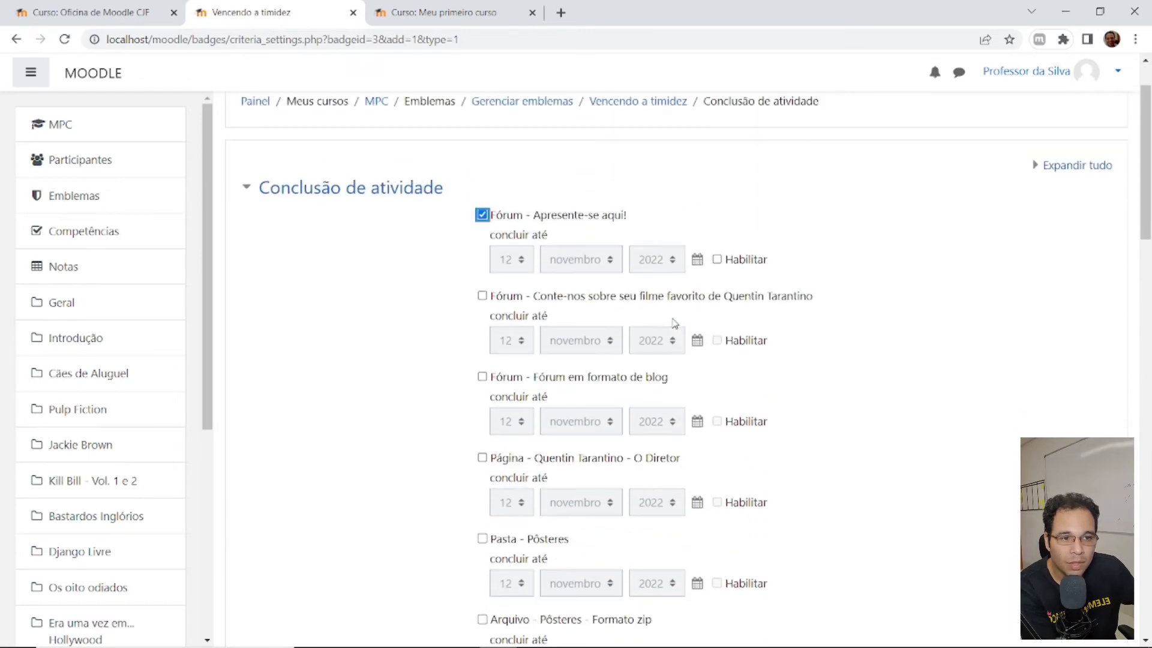
scroll(476, 252, down, 10)
scroll(491, 276, down, 13)
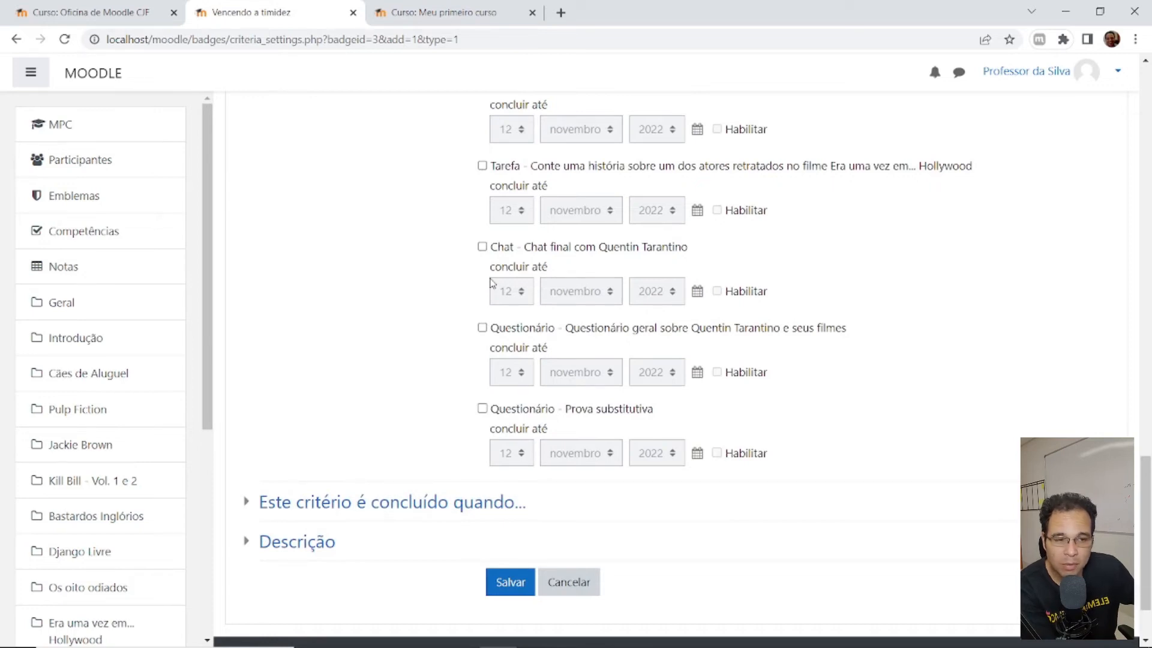
scroll(545, 281, up, 6)
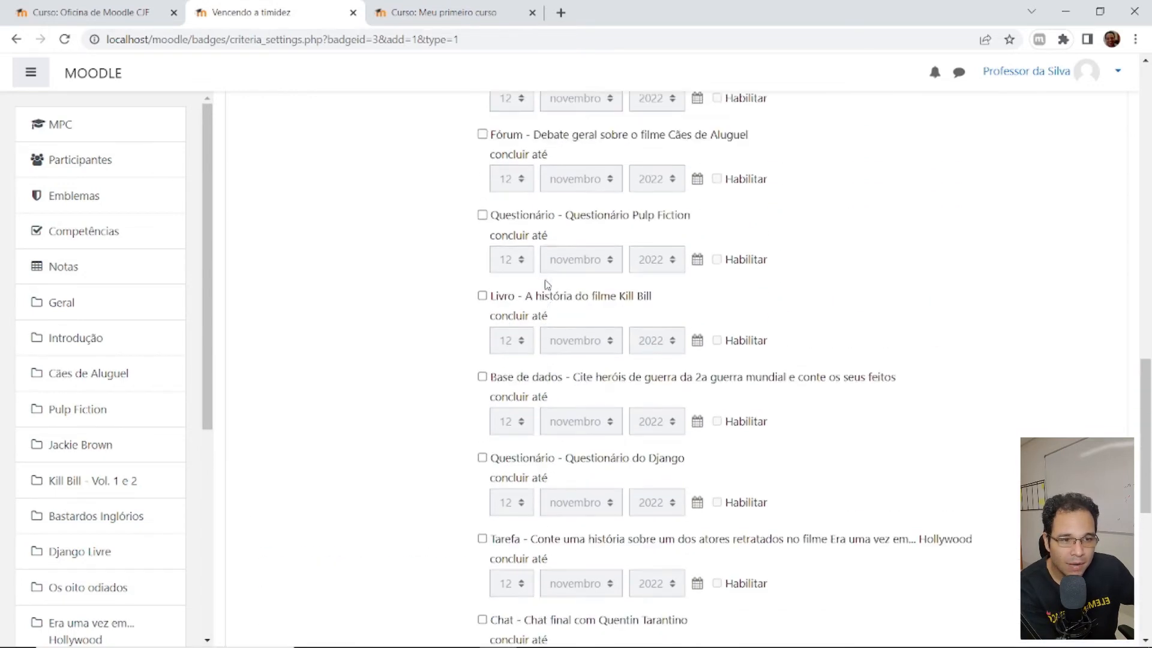
scroll(546, 282, up, 20)
click(543, 283)
scroll(545, 283, down, 2)
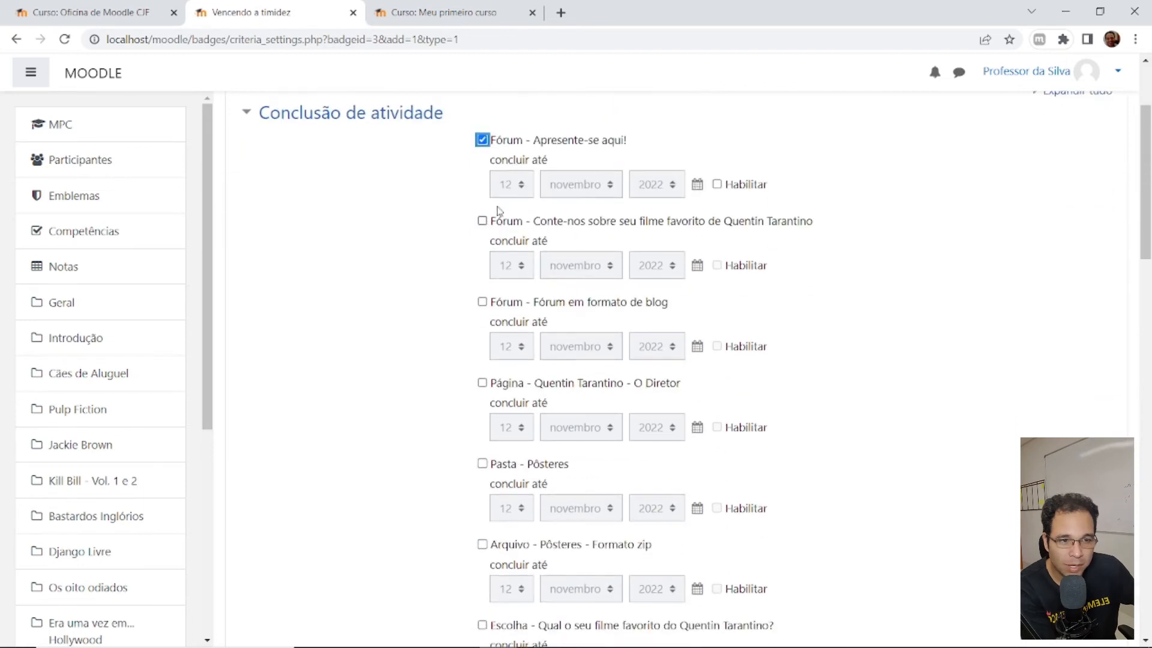
scroll(436, 291, down, 5)
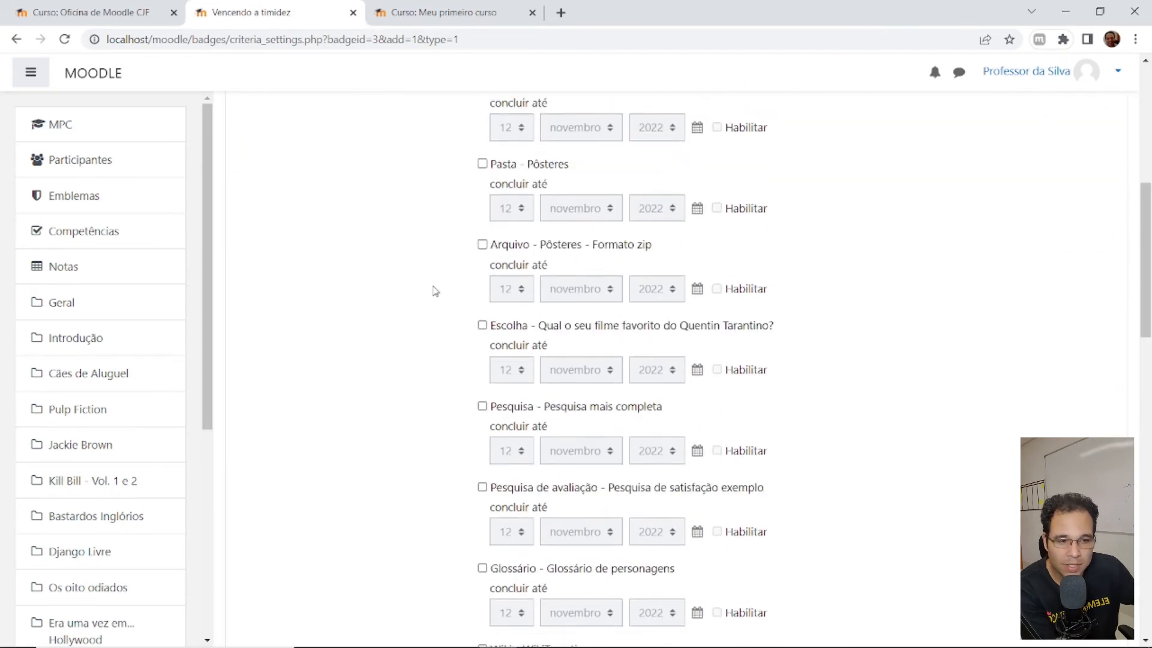
scroll(434, 291, down, 19)
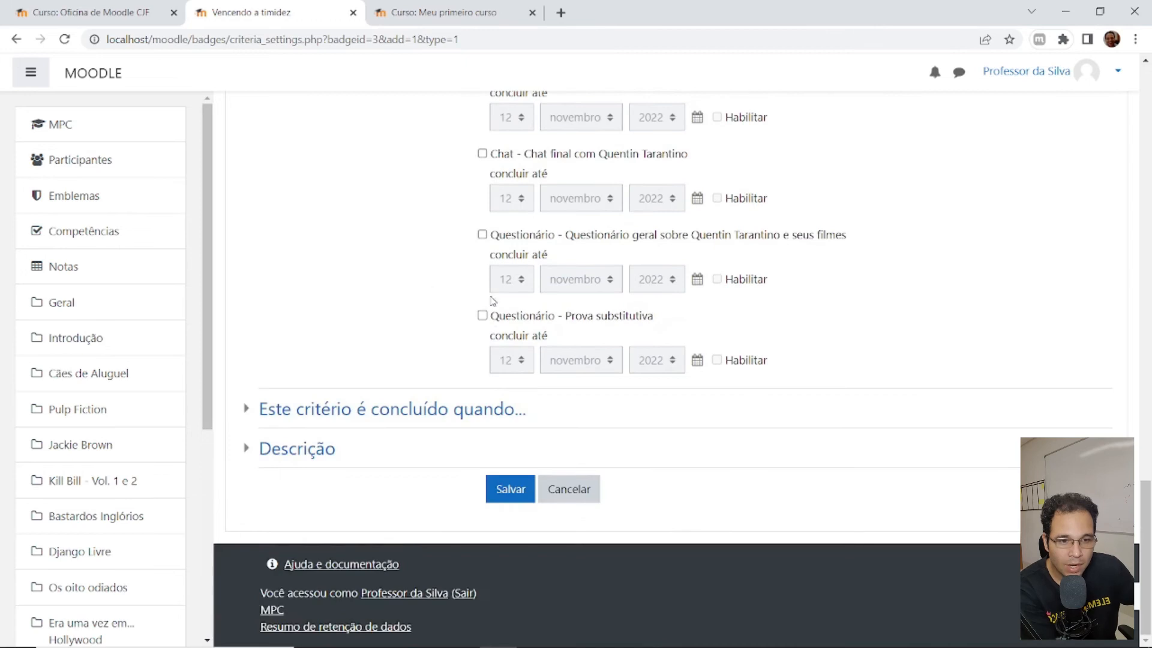
- Review the 'Este critério é concluído quando...' options and save the forum completion criterion
click(384, 411)
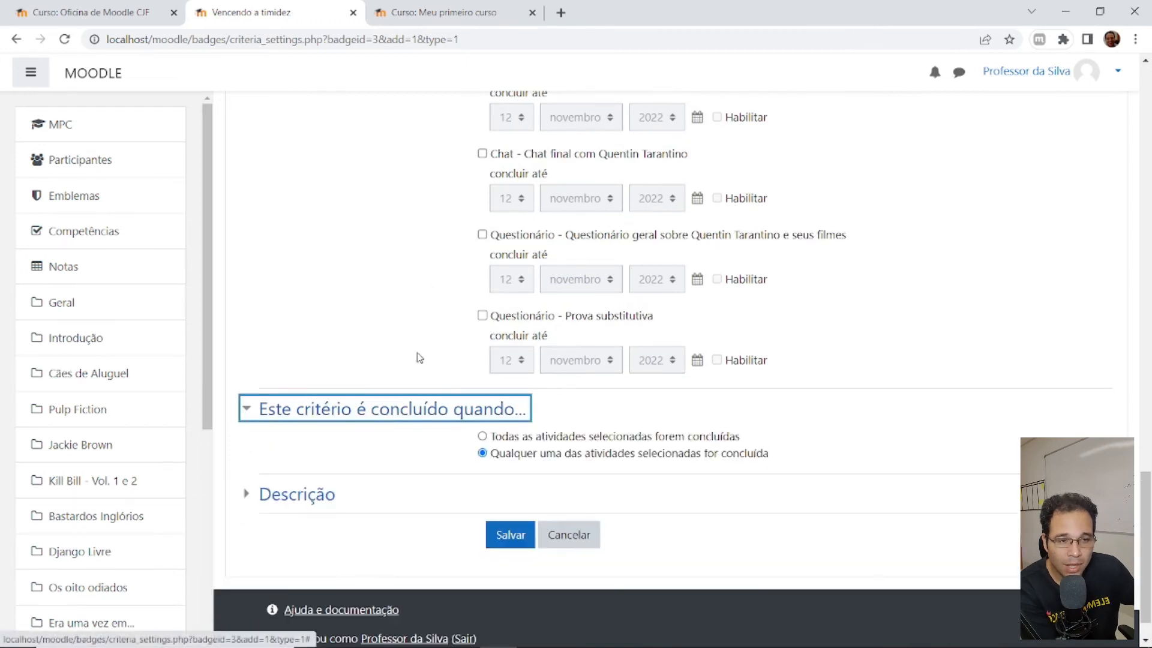
scroll(433, 326, up, 15)
scroll(435, 325, up, 3)
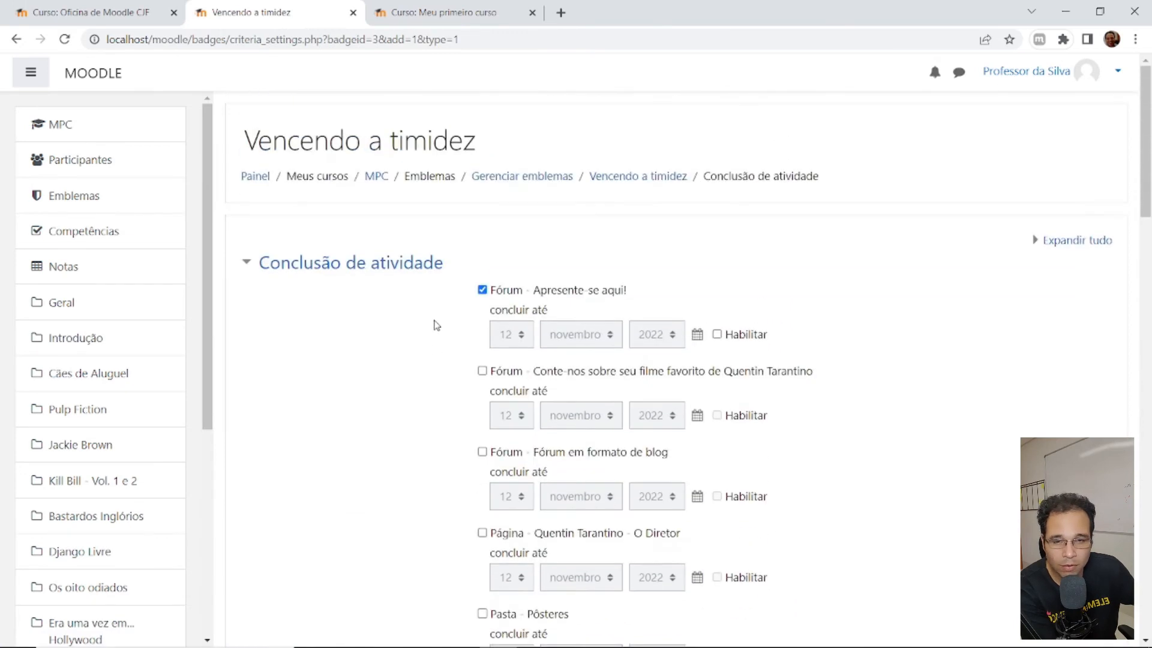
scroll(435, 325, down, 15)
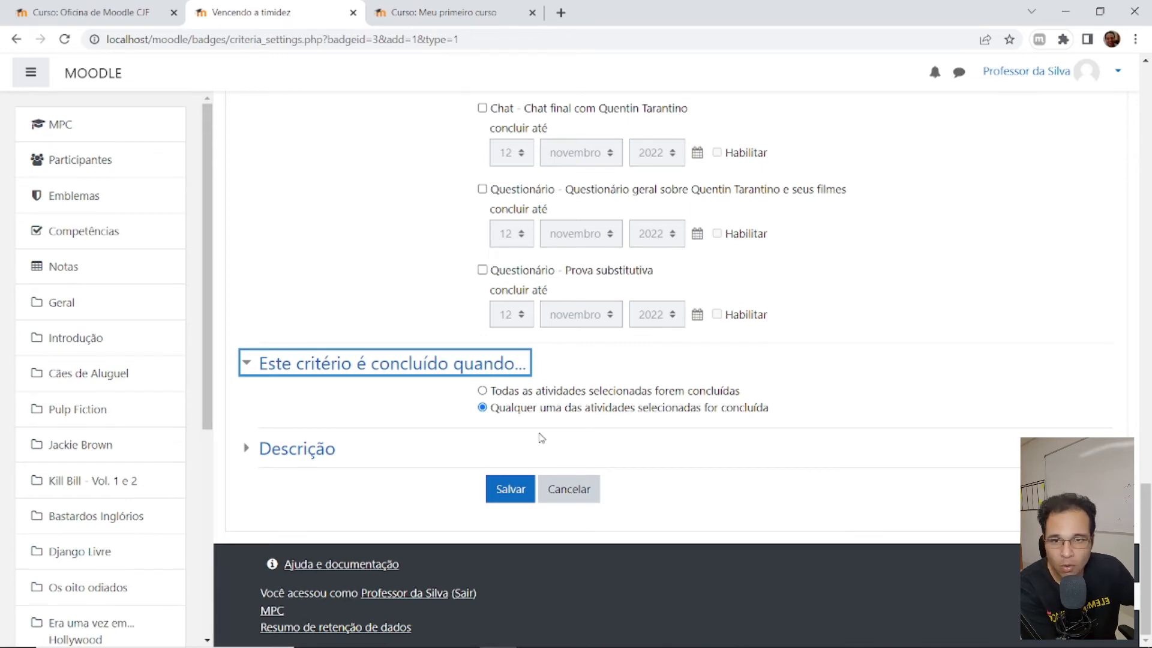
click(513, 499)
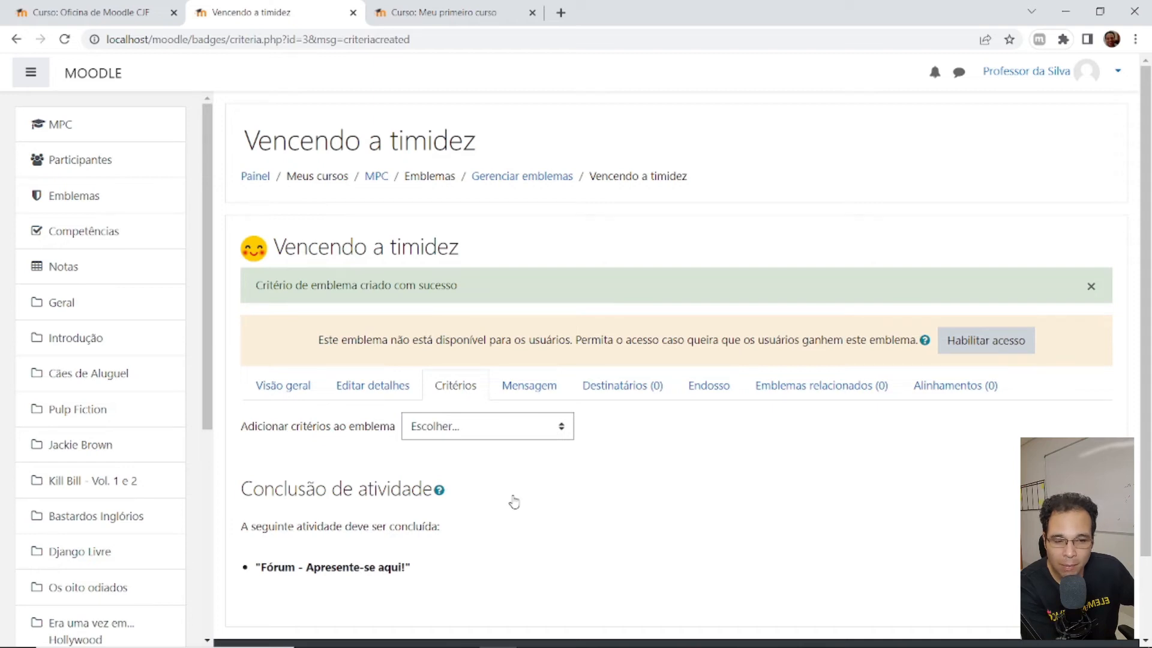
scroll(514, 500, down, 2)
- From the badge overview, go to the course's Emblemas page and open Gerenciar emblemas
click(260, 321)
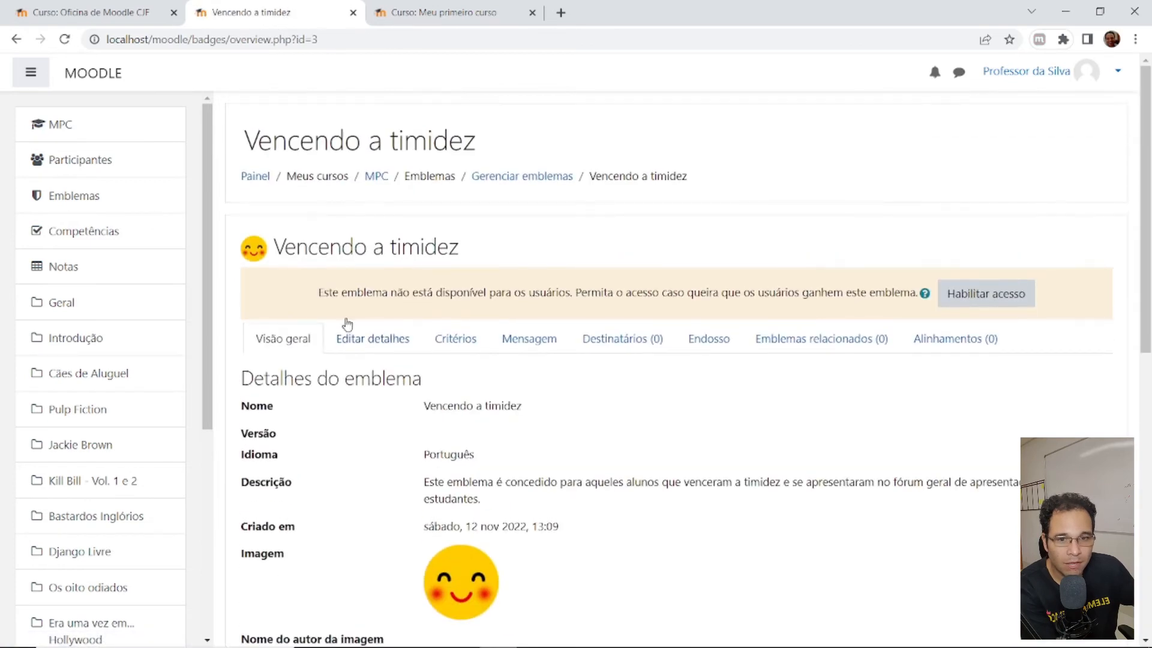
click(84, 196)
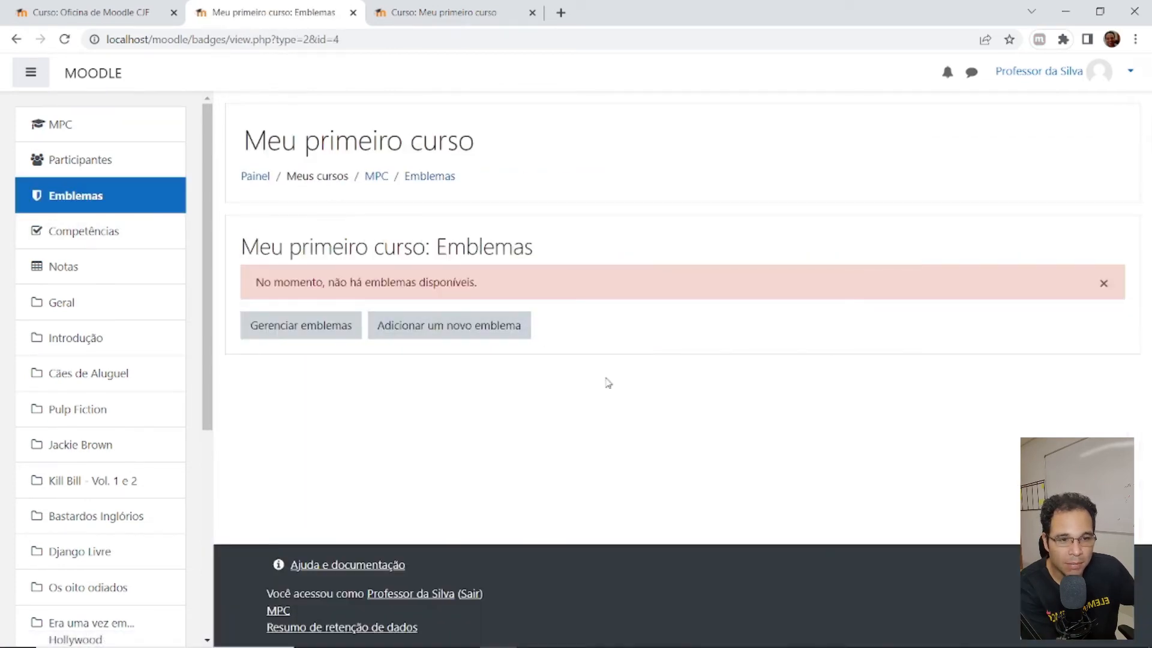
click(282, 326)
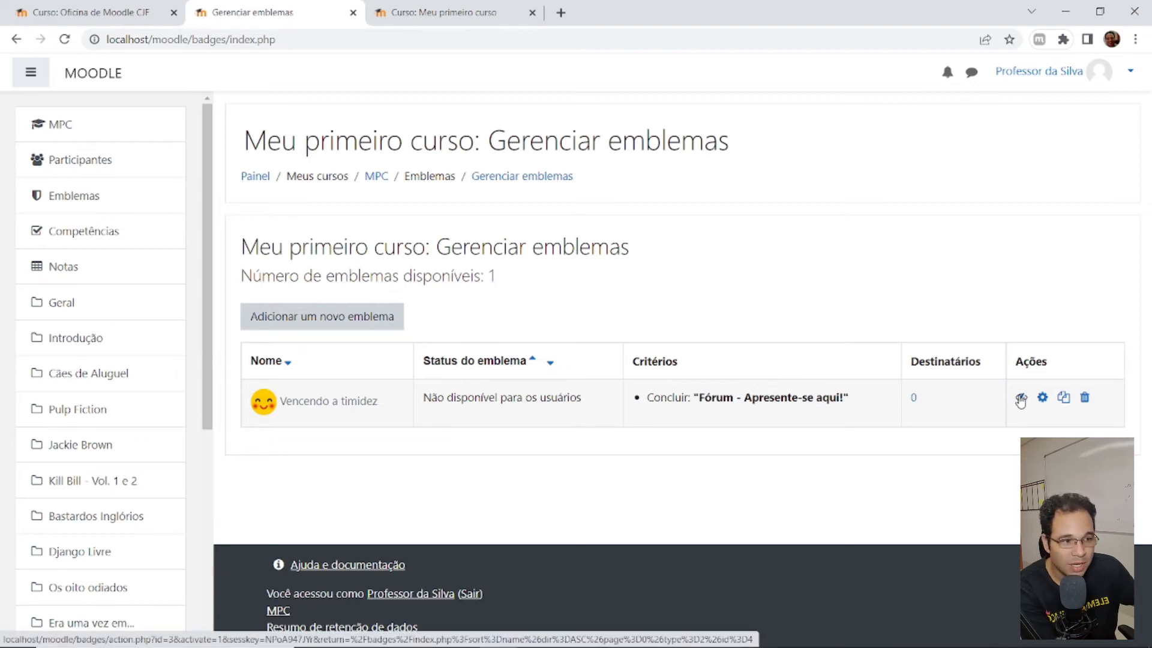
- Enable access to the Vencendo a timidez badge and confirm with Continuar
click(1043, 398)
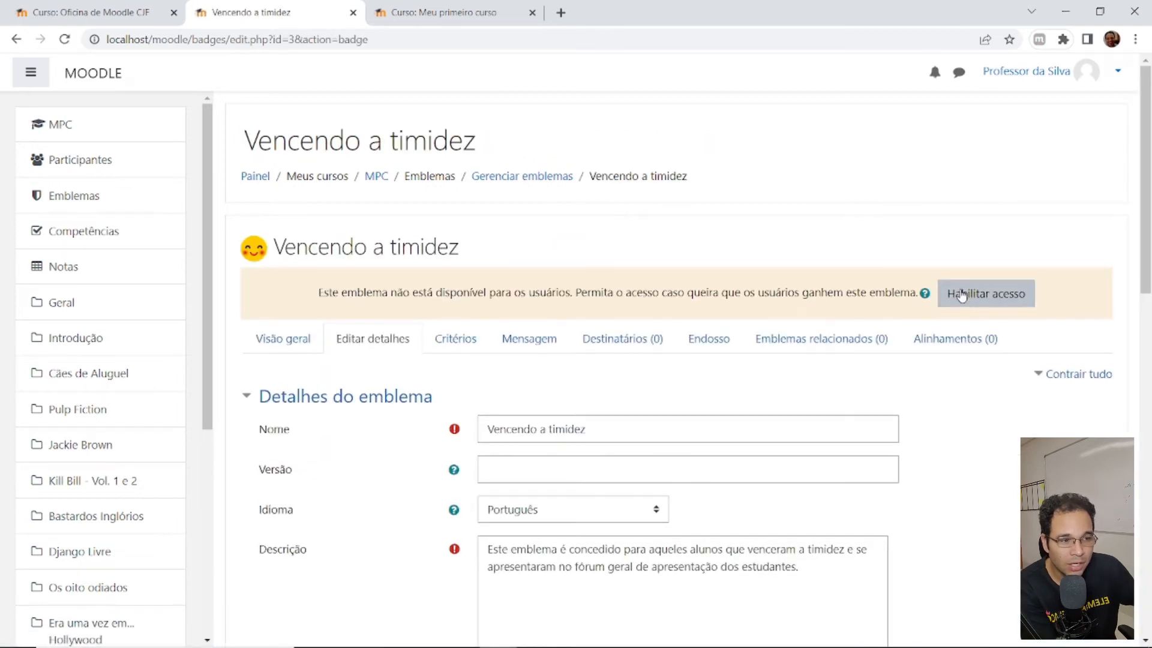
click(982, 304)
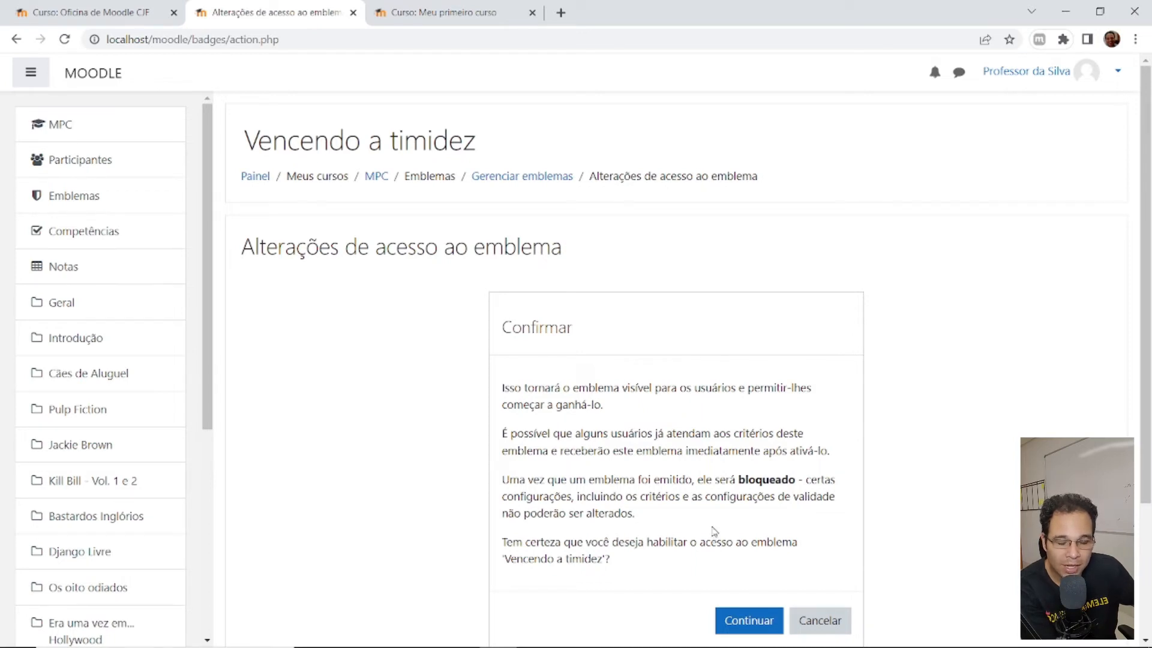
scroll(770, 474, down, 3)
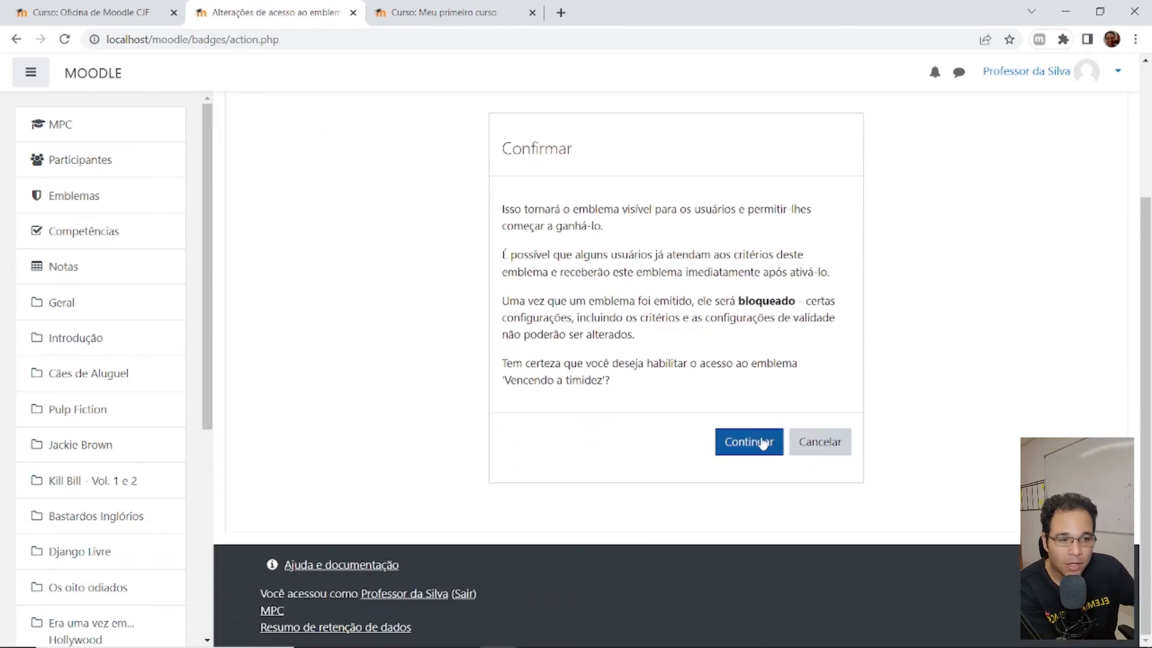
click(740, 443)
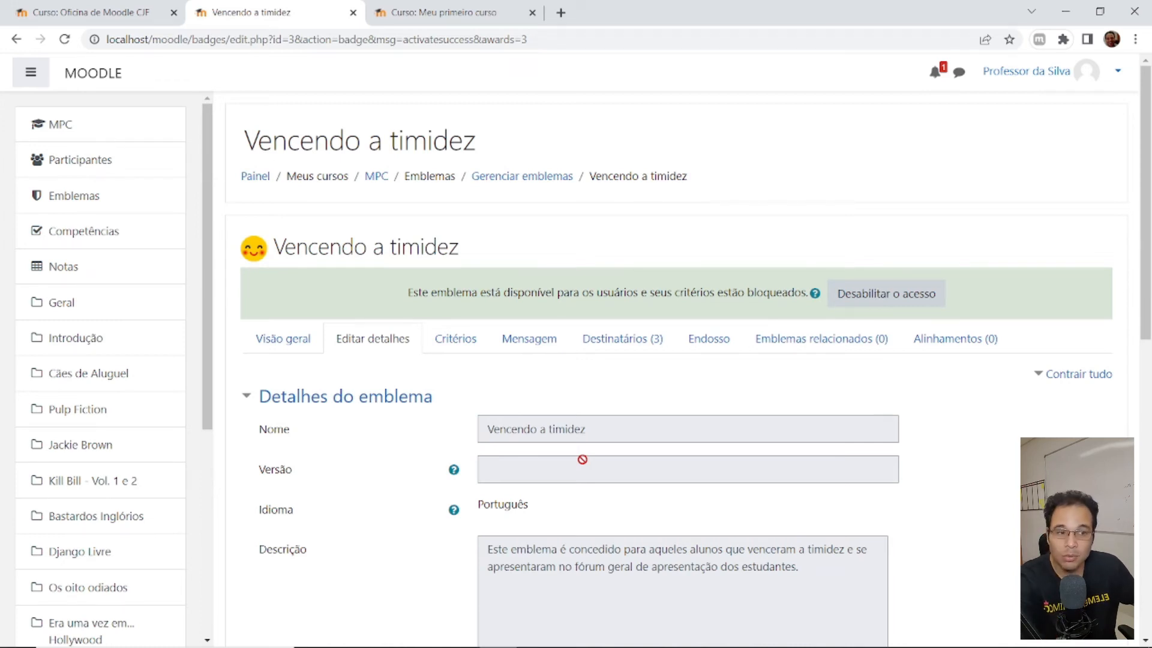
- Check the badge's 3 recipients and the notifications, then log out of the teacher account
click(620, 343)
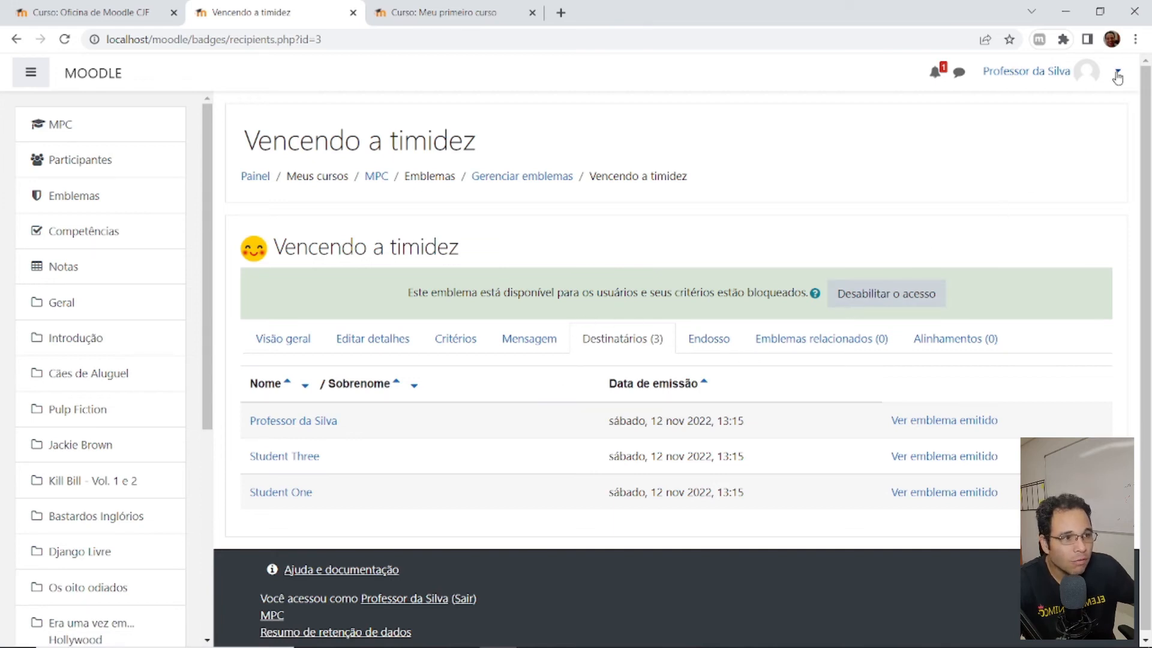
click(935, 74)
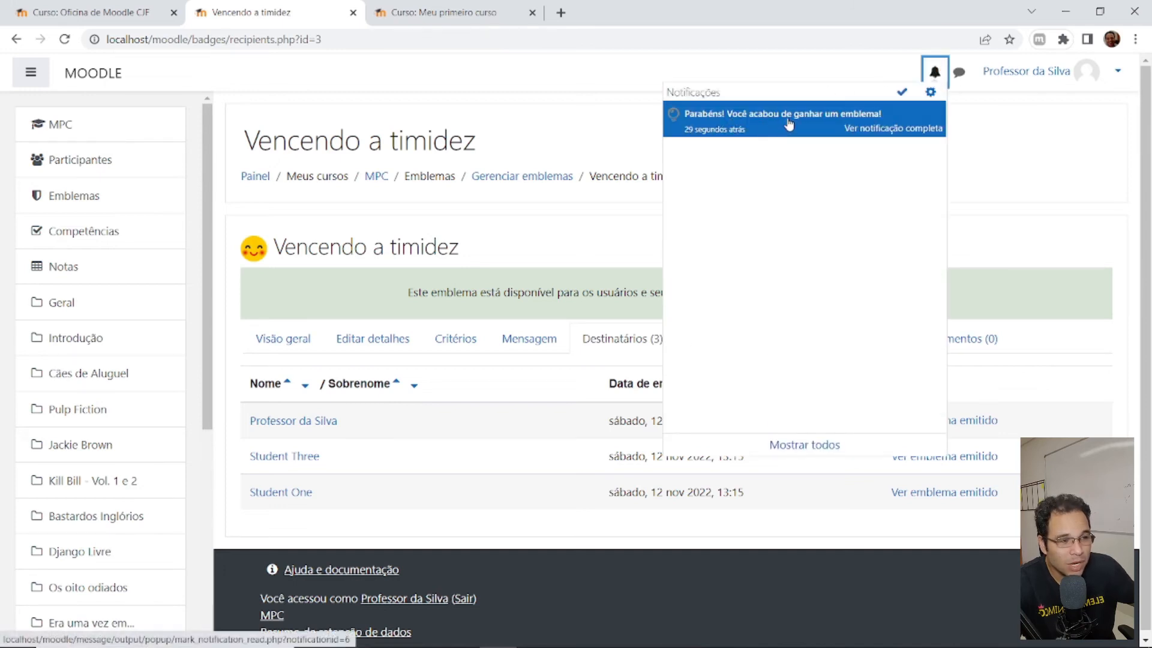
click(1117, 71)
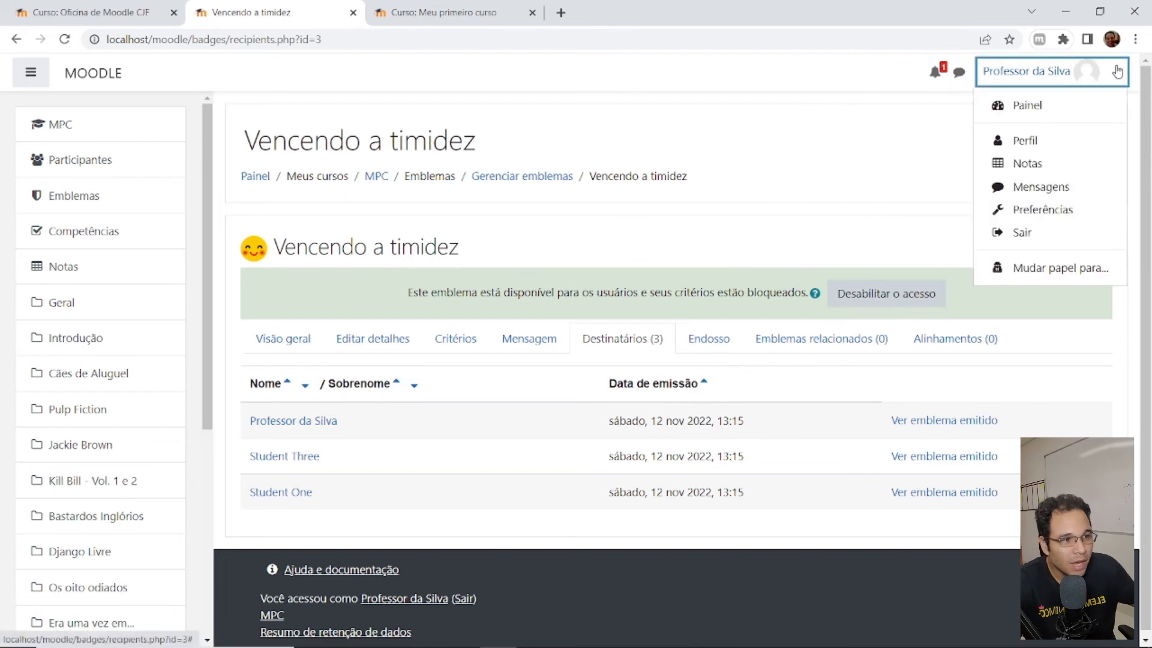
click(1023, 233)
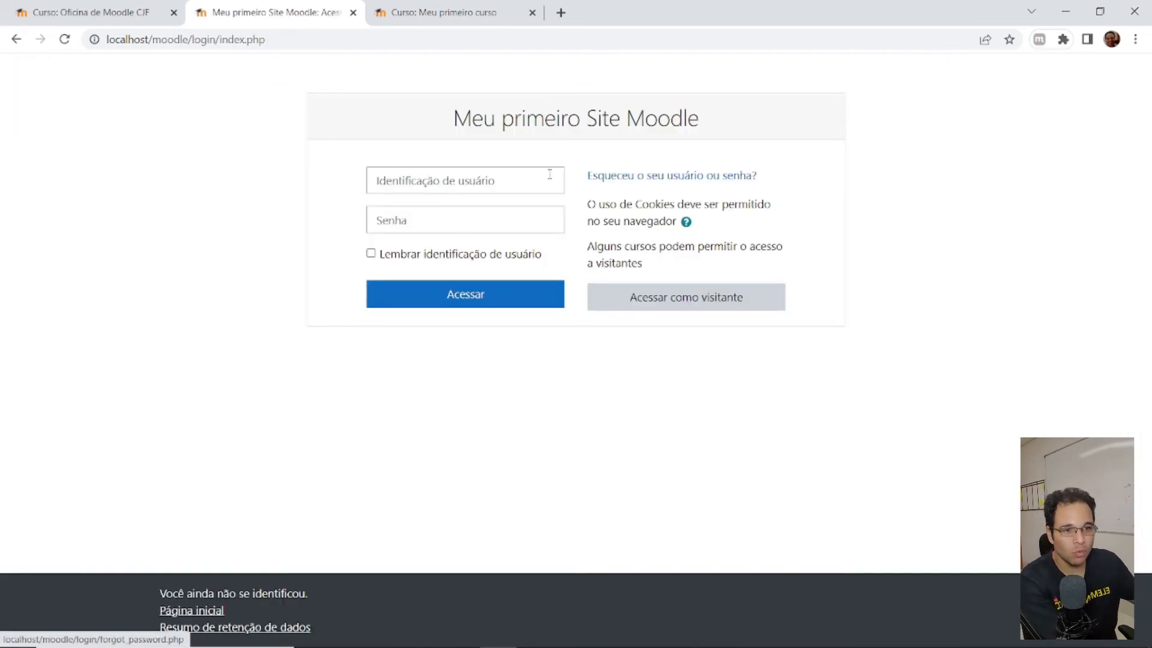
- Log in as the student and open the newest notification about the Vencendo a timidez badge
click(484, 175)
text(student1)
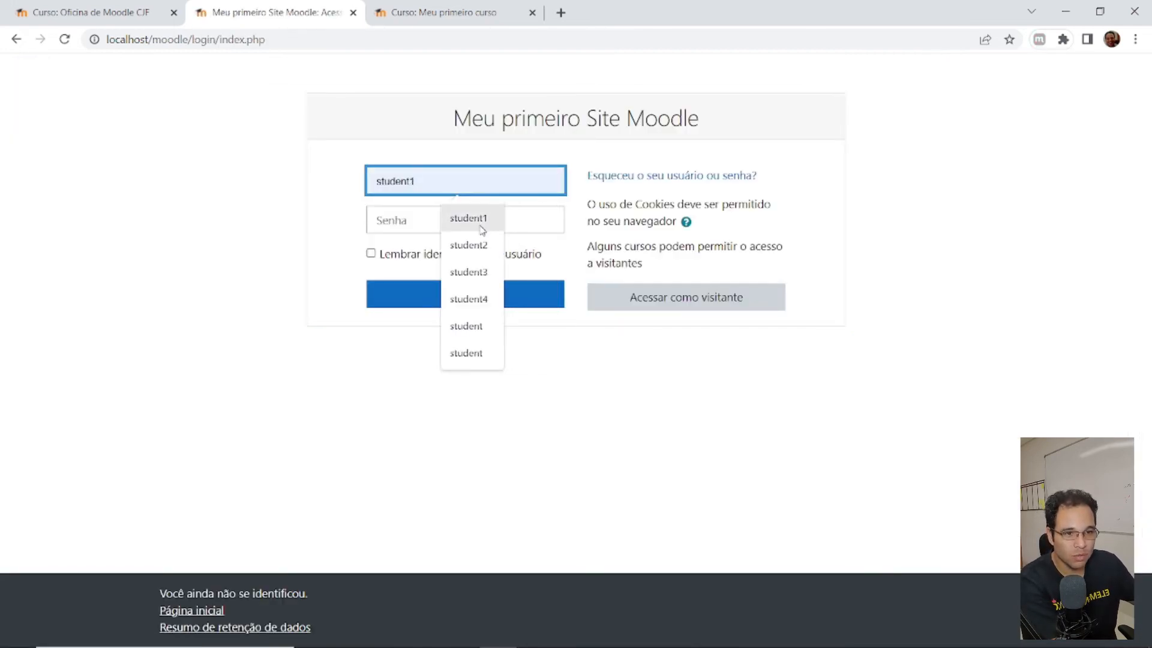
click(483, 230)
click(477, 227)
text(1234567890)
key(Return)
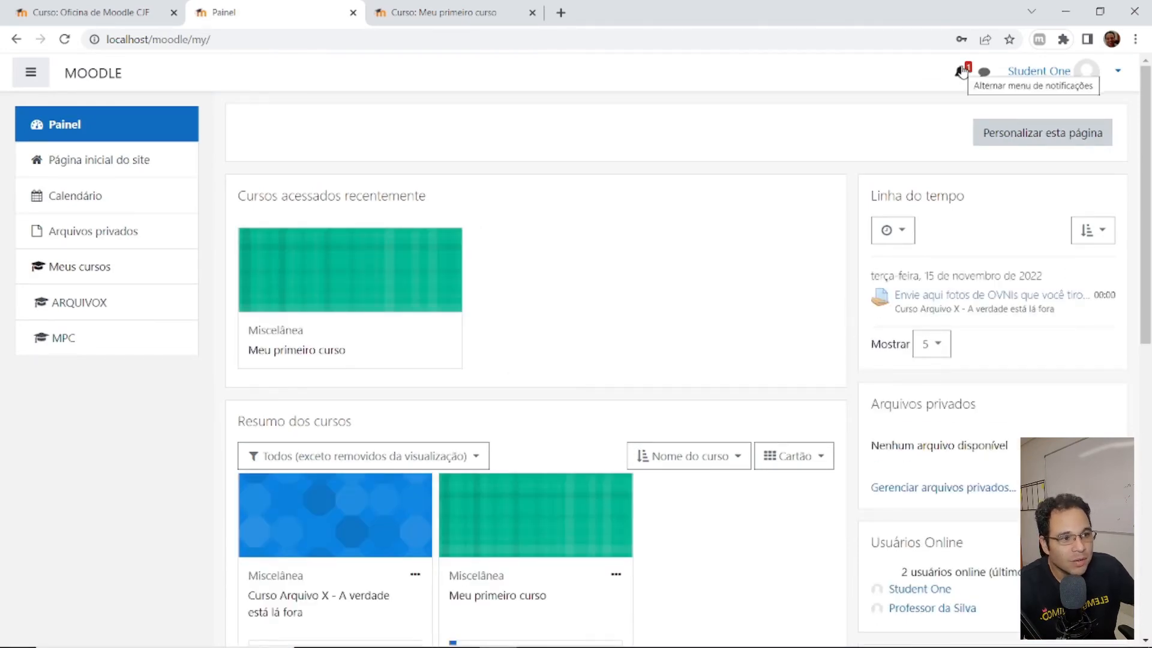
click(962, 72)
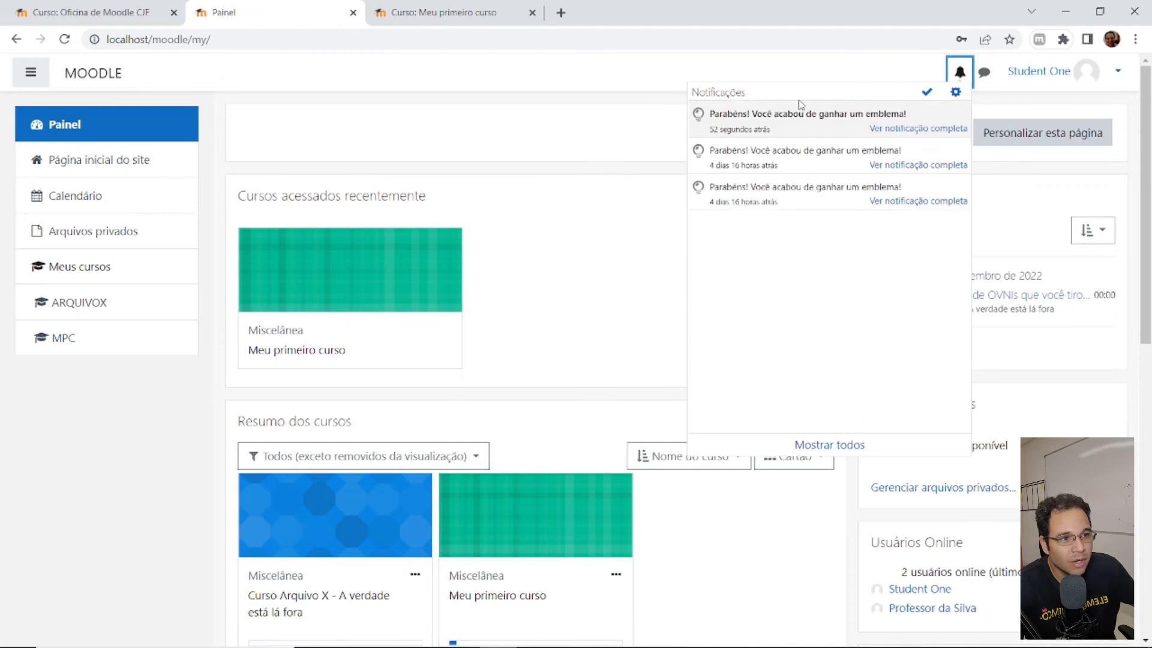
click(834, 122)
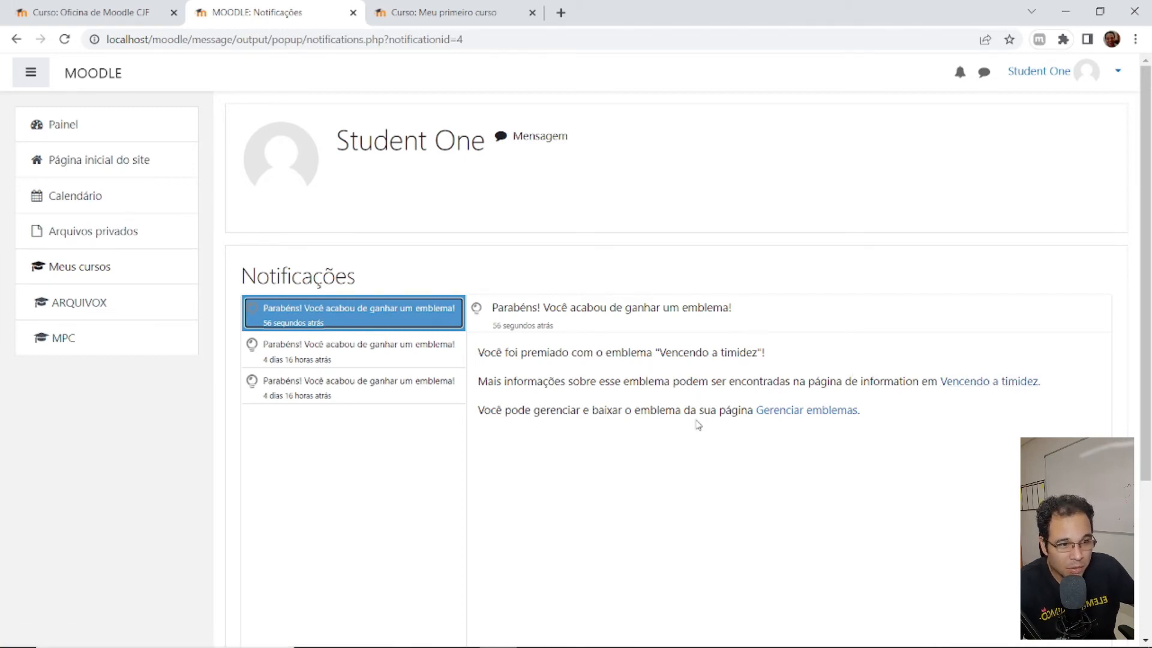
- Follow Gerenciar emblemas to the student's Emblemas page and scroll through the earned Vencendo a timidez badge
click(818, 414)
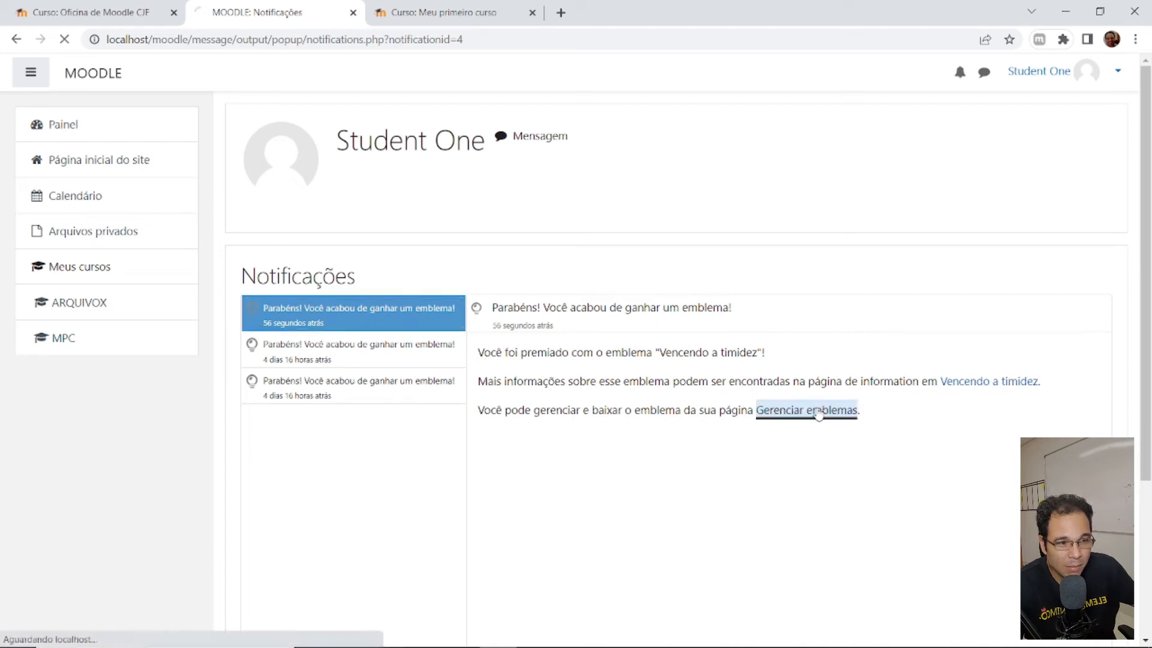
scroll(795, 413, down, 3)
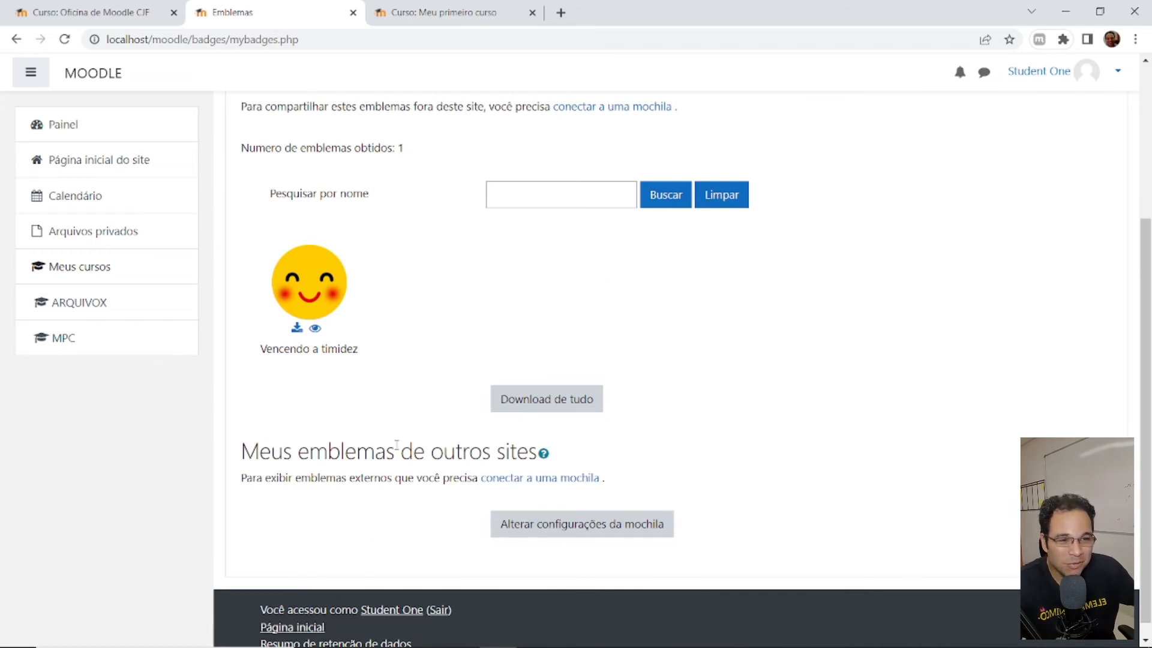
scroll(723, 393, up, 1)
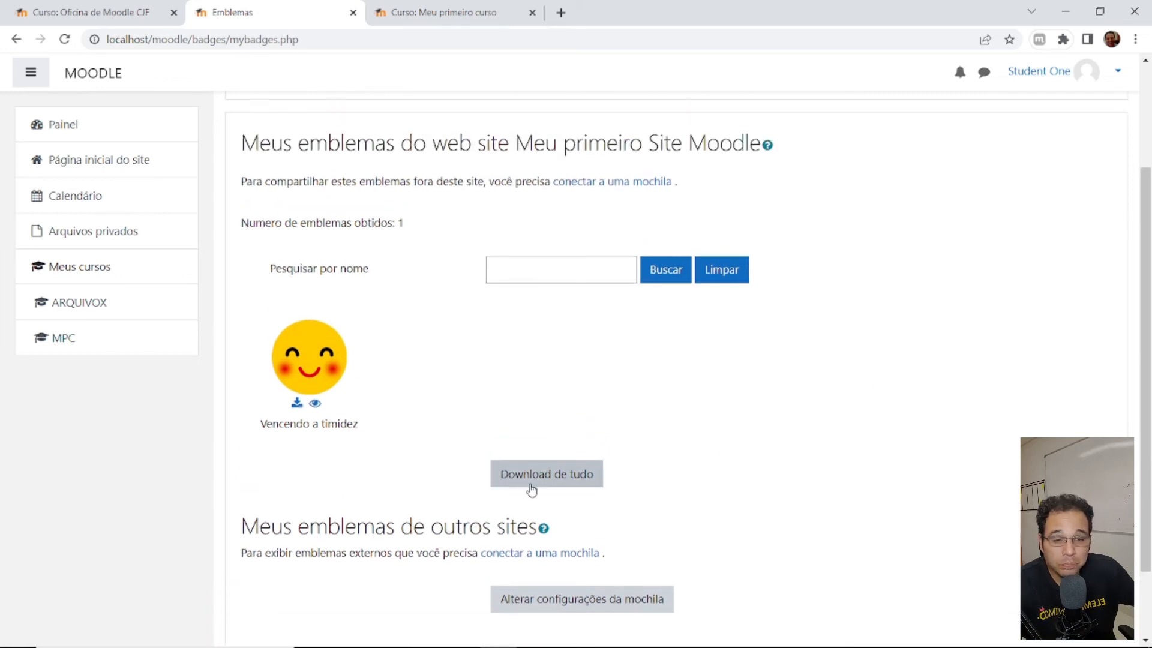
scroll(540, 423, down, 2)
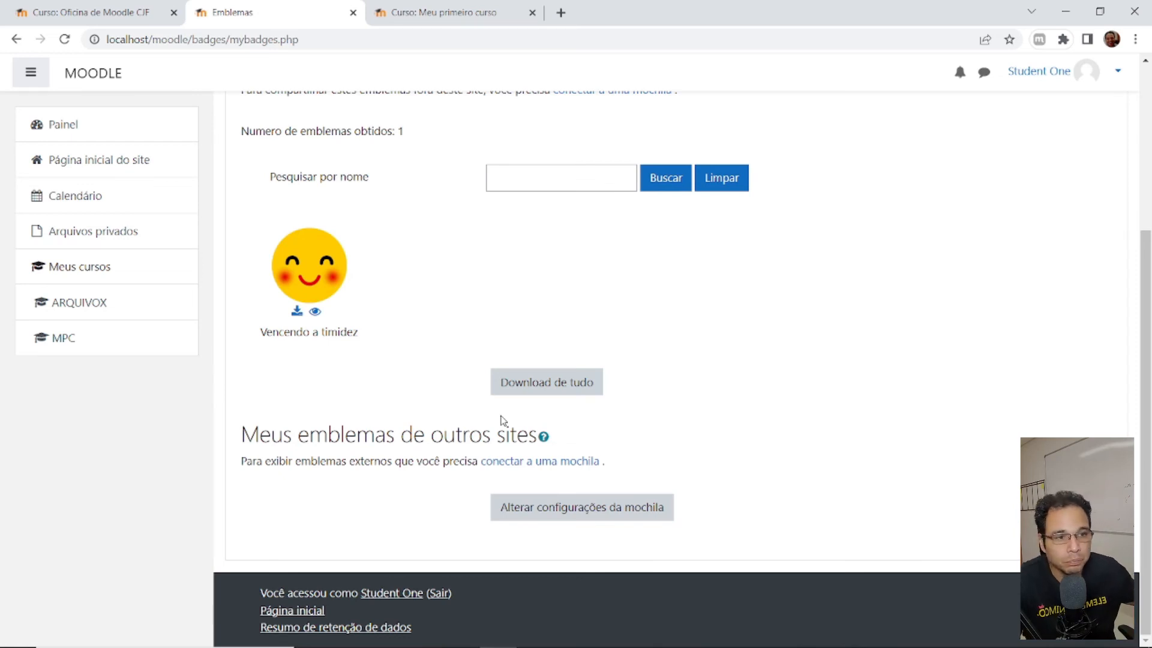
- Open the MPC course's Emblemas list showing Vencendo a timidez issued on 12/11/22
click(77, 349)
click(85, 201)
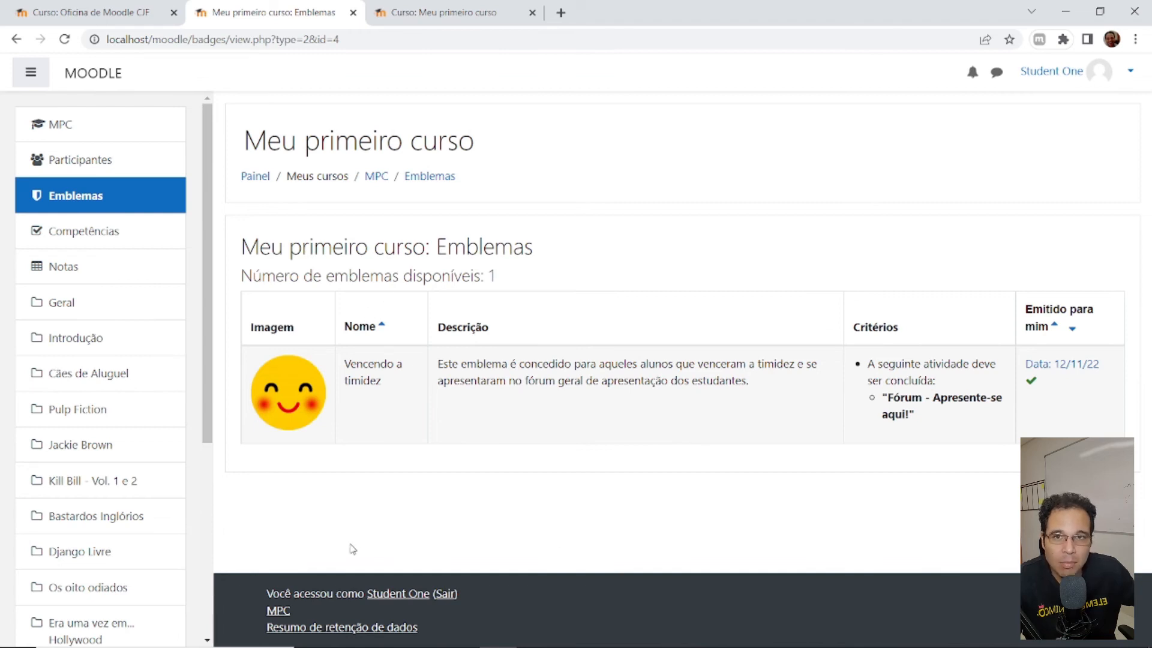
- Log out of the student account, sign in as the teacher, and open MPC's Emblemas page
click(1126, 73)
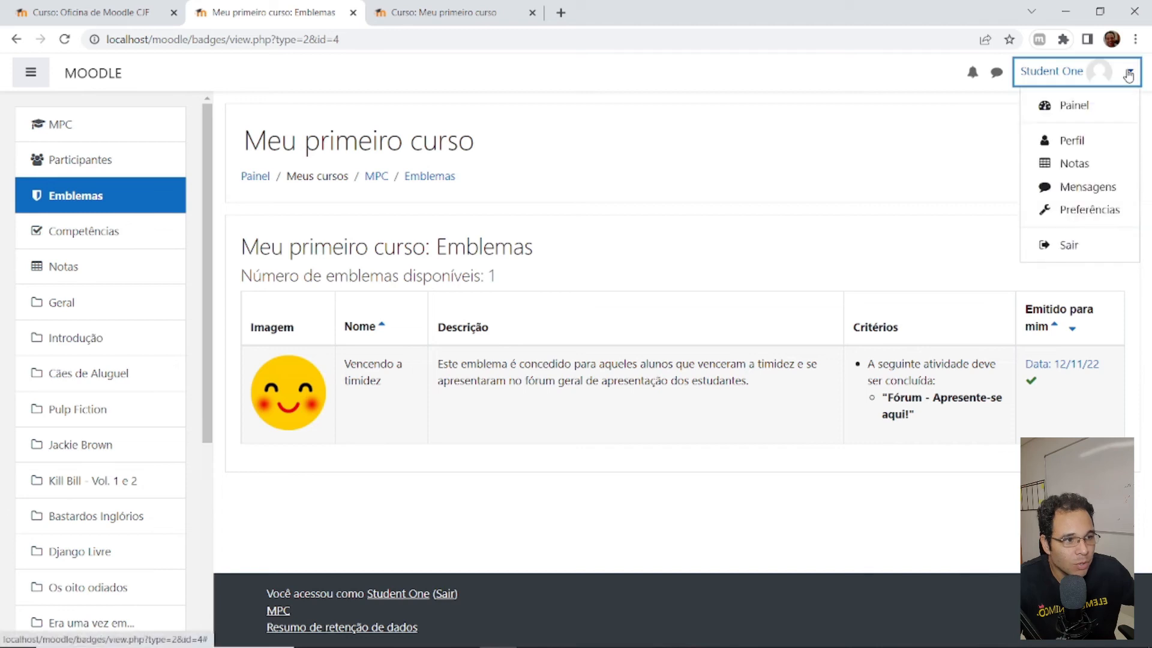
click(1068, 242)
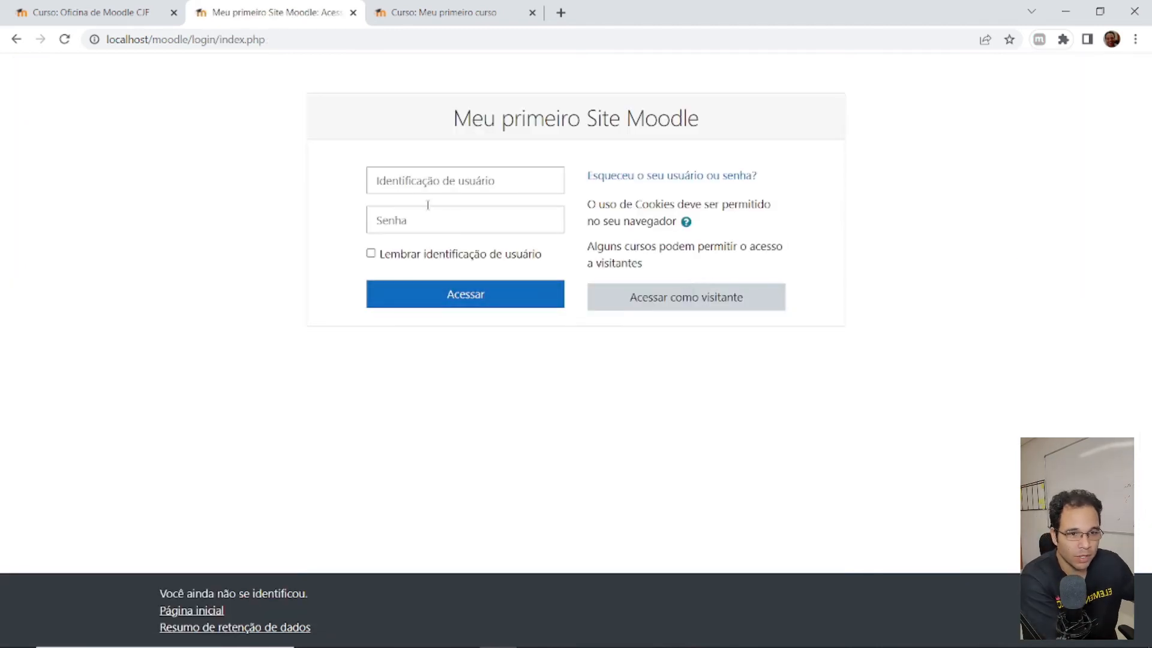
click(430, 179)
text(professor)
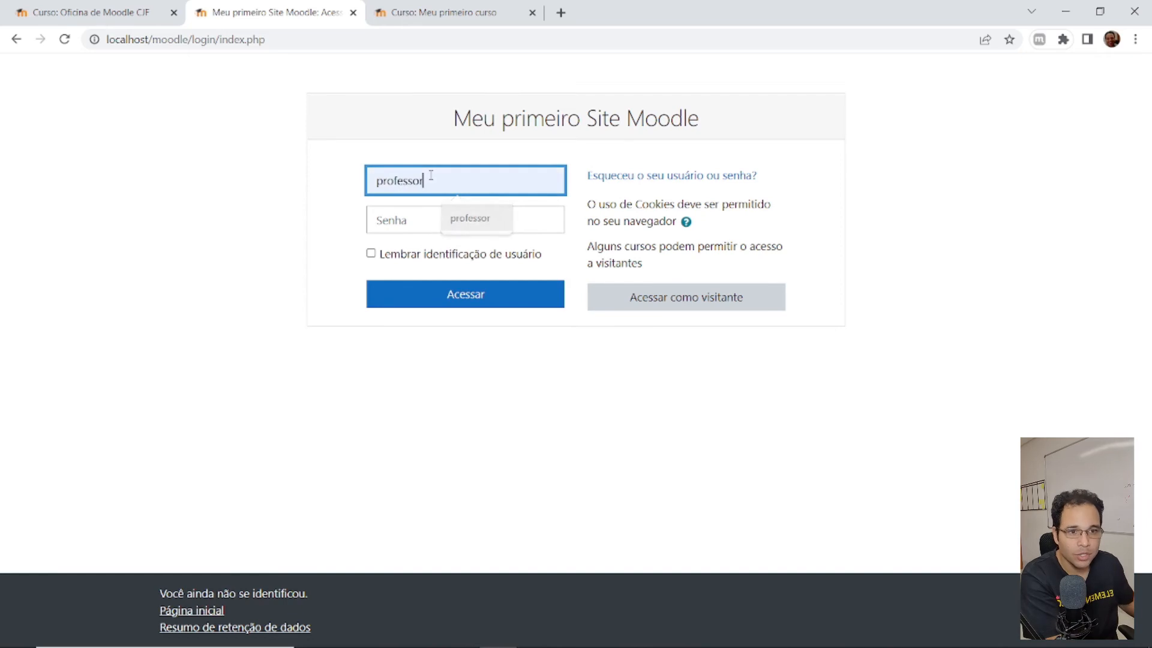
key(Tab)
text(********)
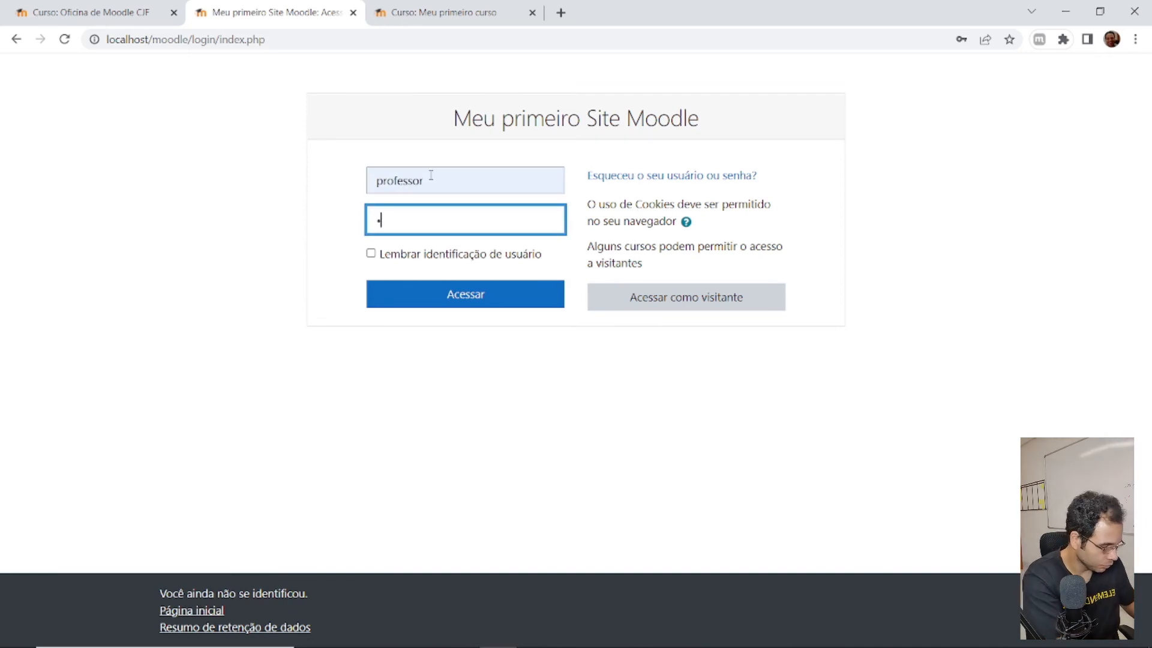
text(**)
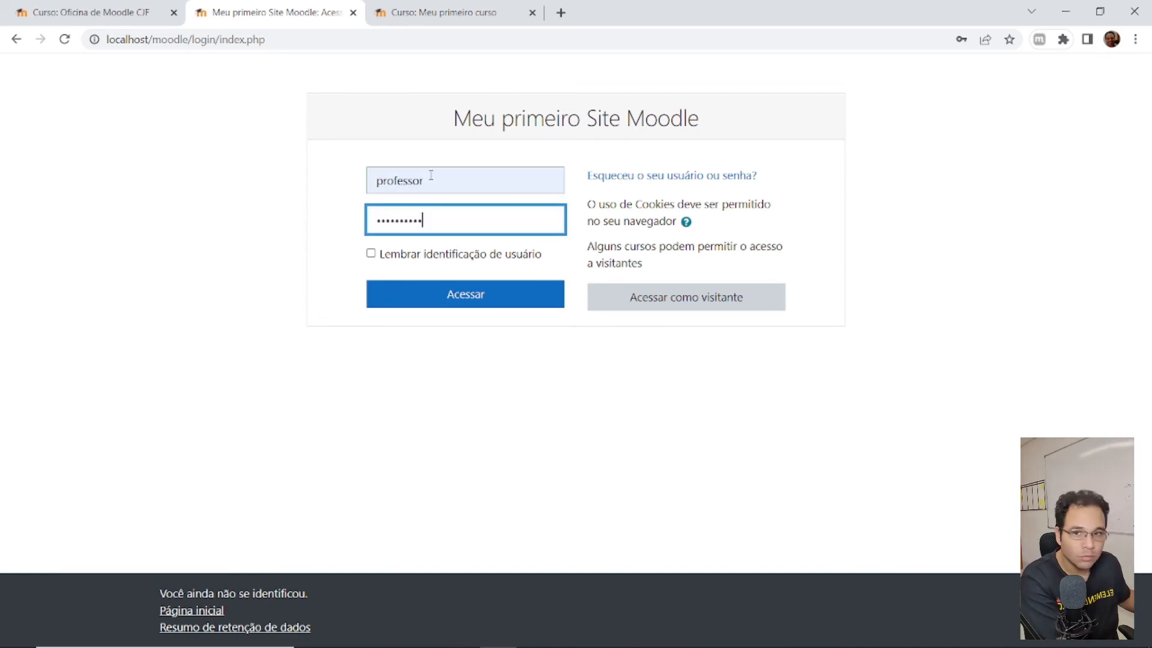
key(Return)
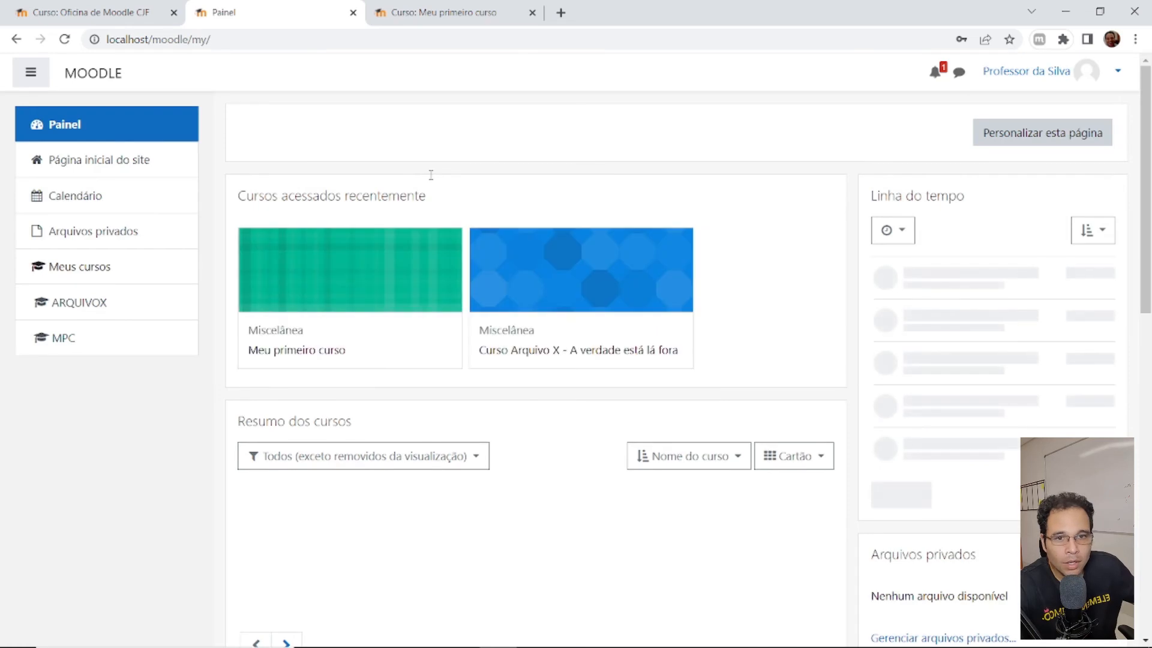
click(44, 336)
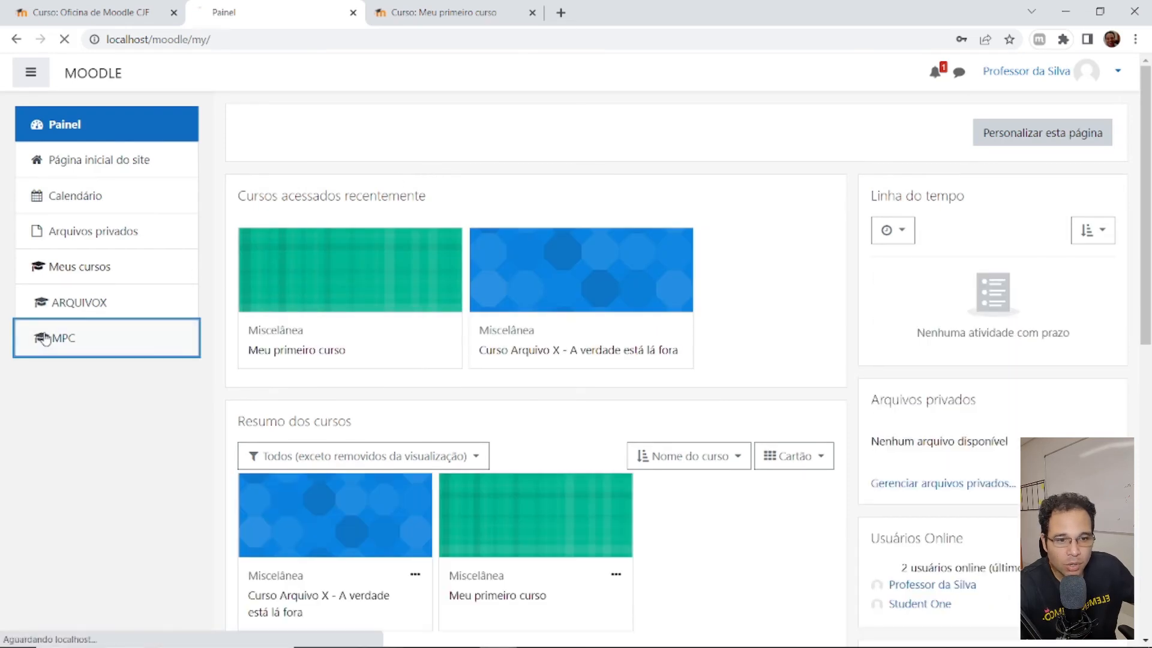
click(99, 195)
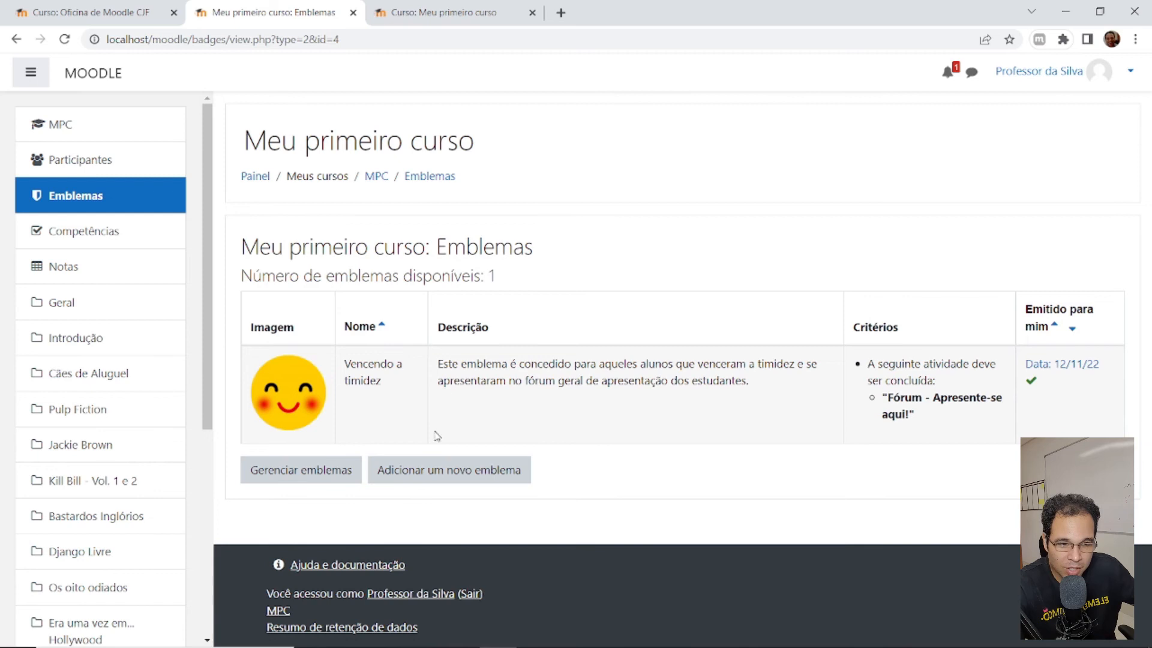
- Start a new course badge named 'Aluno preferido do professor' with language Português
click(444, 477)
click(497, 294)
text(Aluno pref)
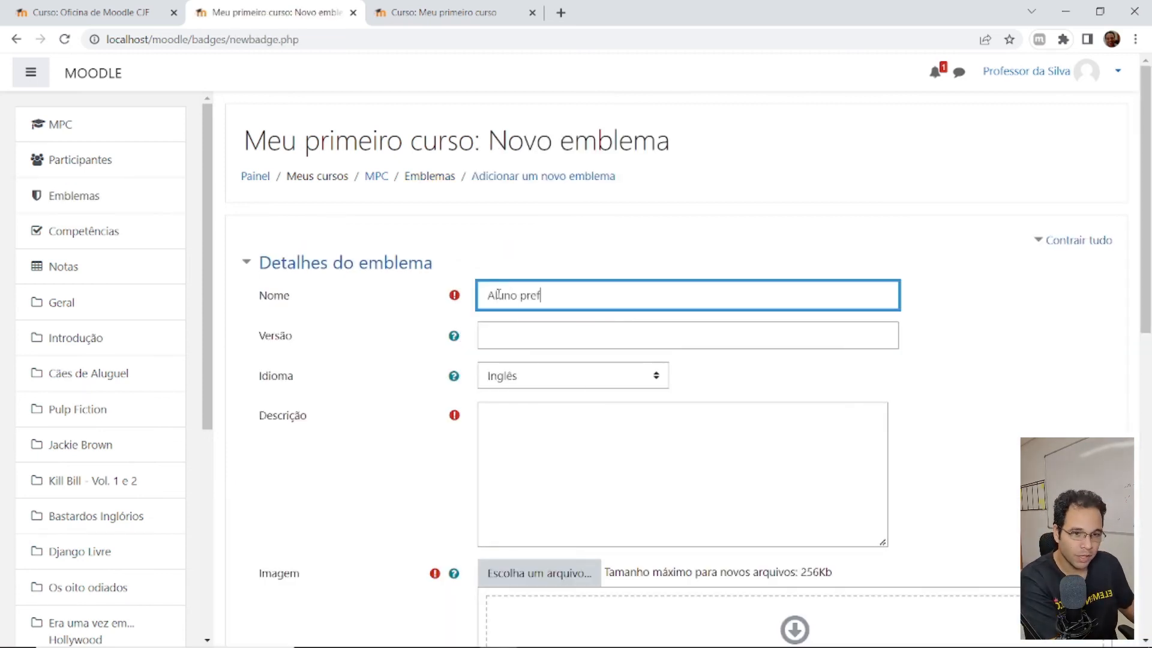
text(erido do professor)
key(Tab)
key(Tab)
key(Tab)
key(Tab)
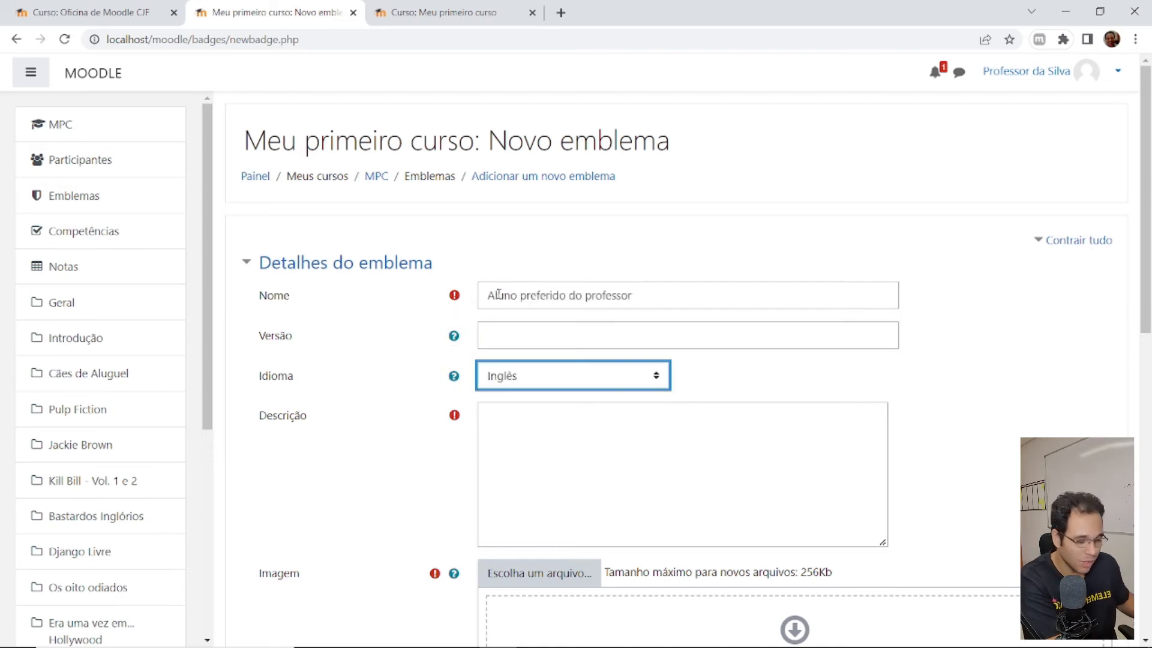
key(p)
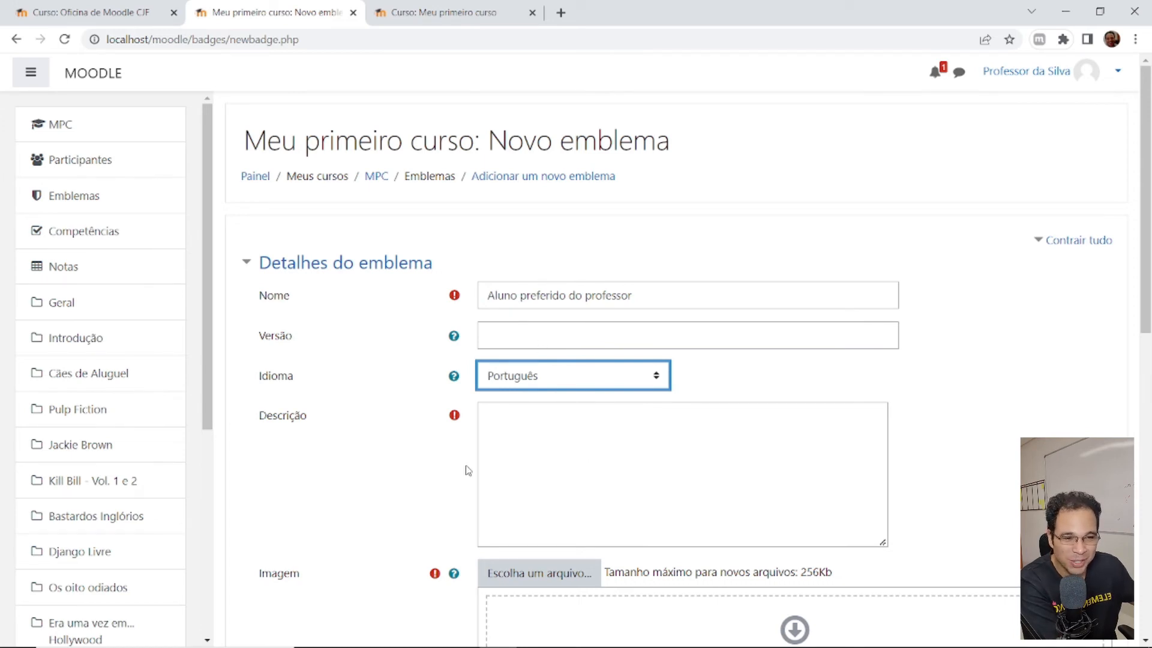
- Enter the description 'Este emblema será concedido para os três alunos preferidos do professor.'
click(592, 460)
text(E)
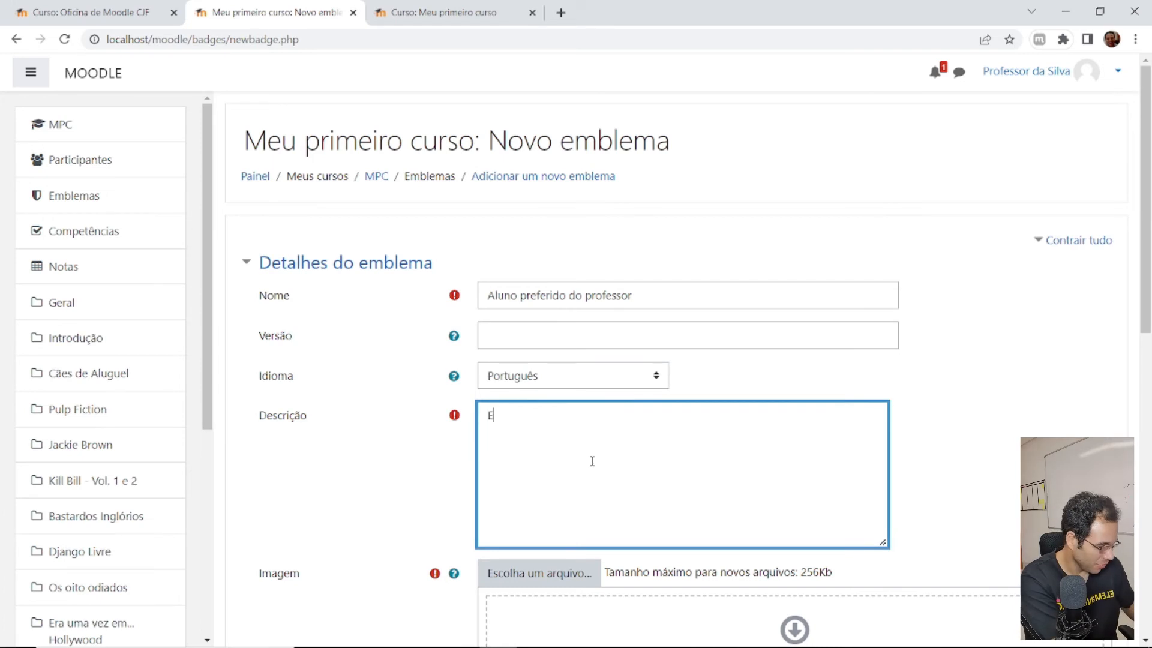
text(ste emblema será concediro)
key(BackSpace)
key(BackSpace)
key(BackSpace)
text(do para os três alunos preferidos do professor.)
scroll(554, 310, down, 3)
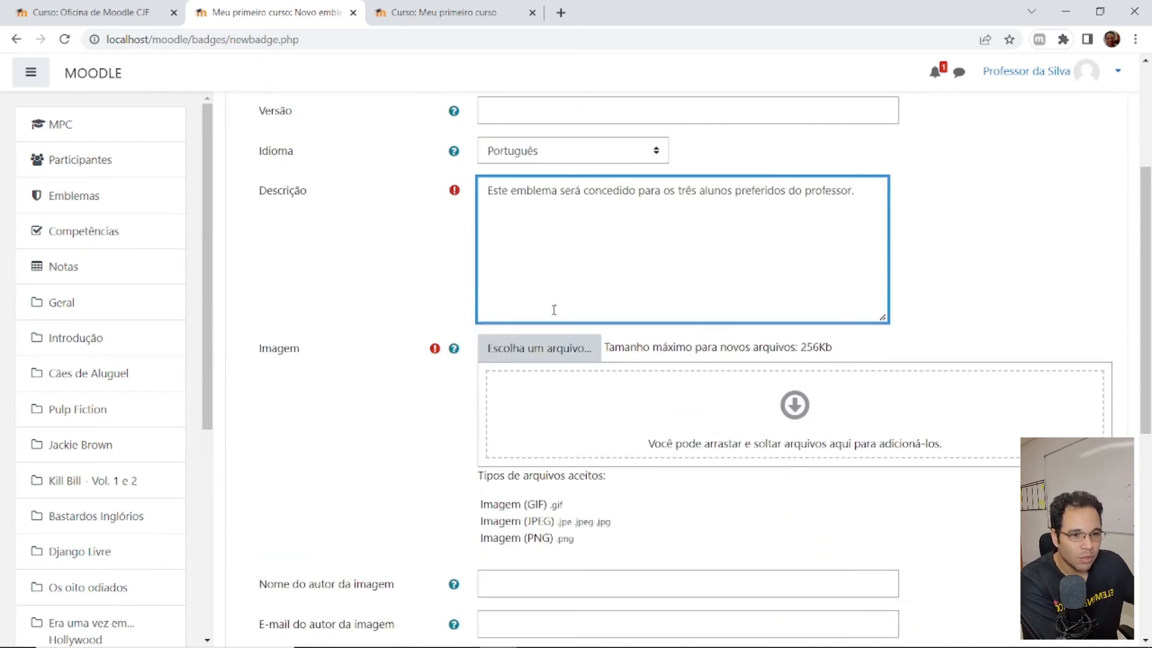
- Upload a JPG image from the computer as the badge image
click(487, 355)
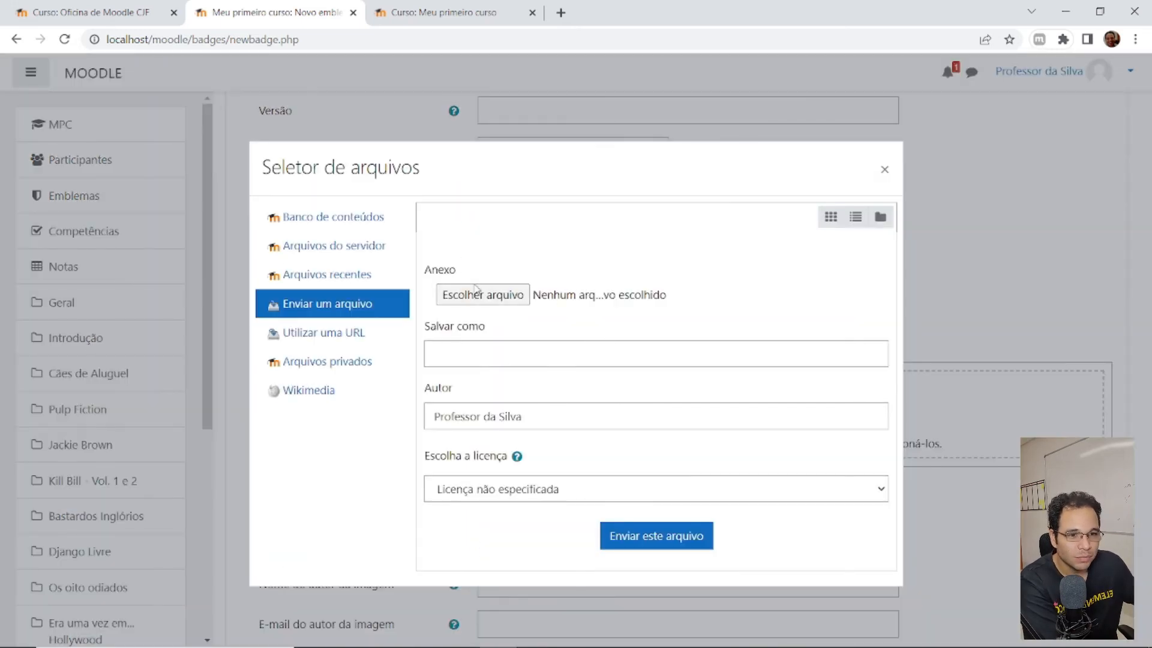
click(475, 289)
double_click(174, 129)
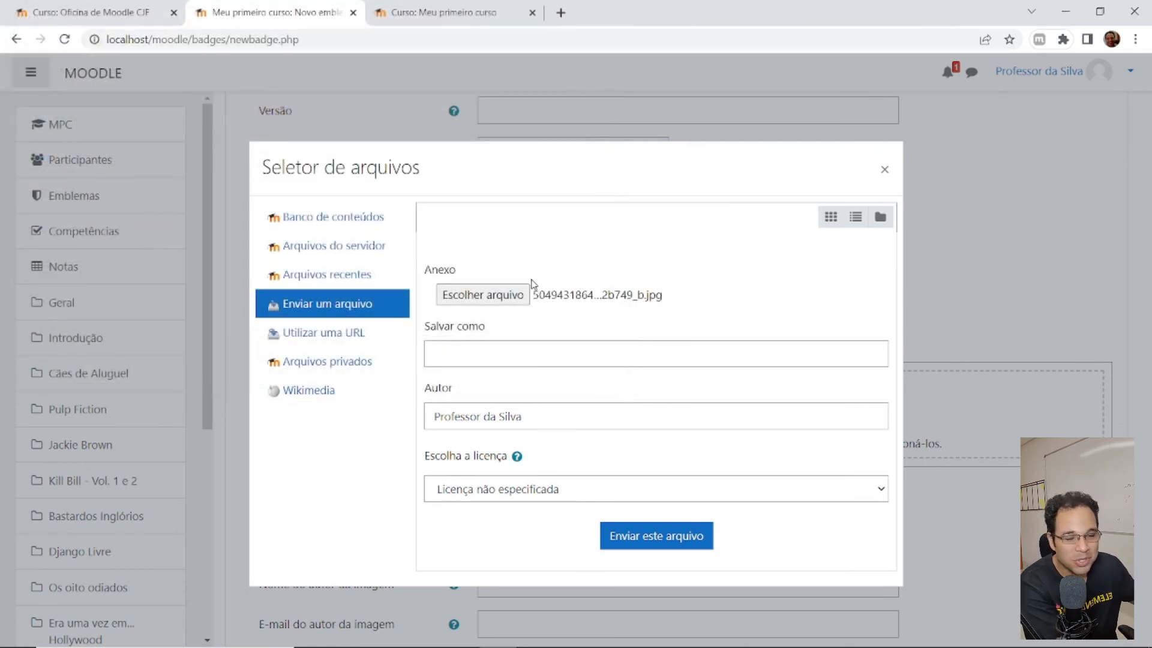
click(645, 536)
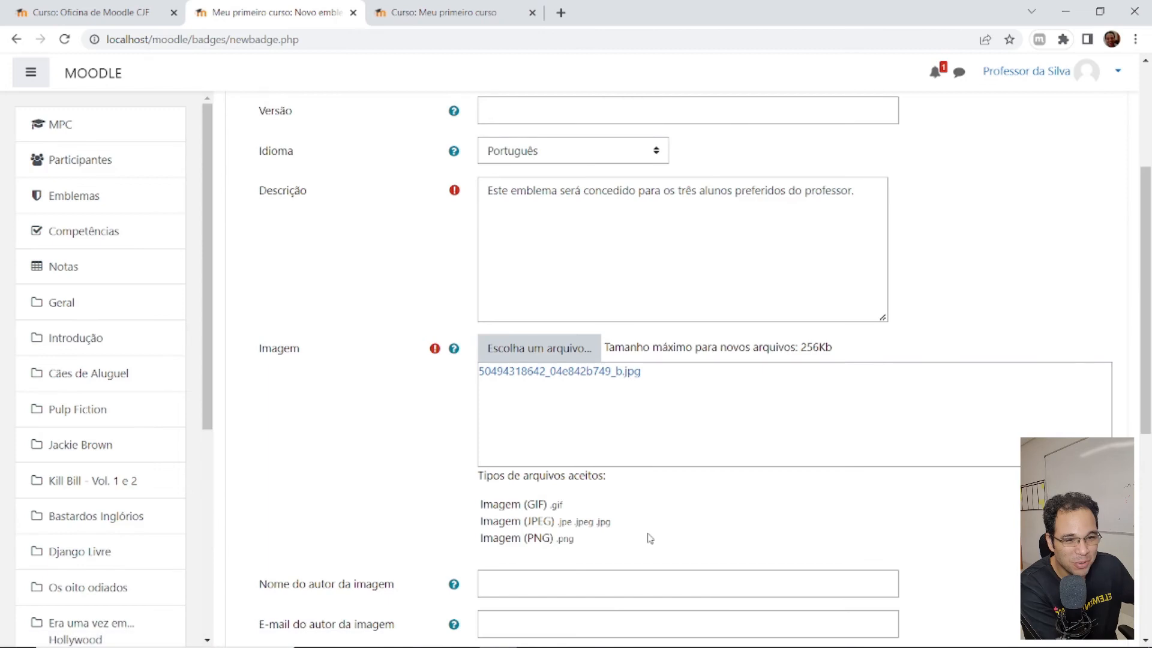
- Set the badge to expire 16 weeks after issue and create the badge
scroll(650, 537, down, 8)
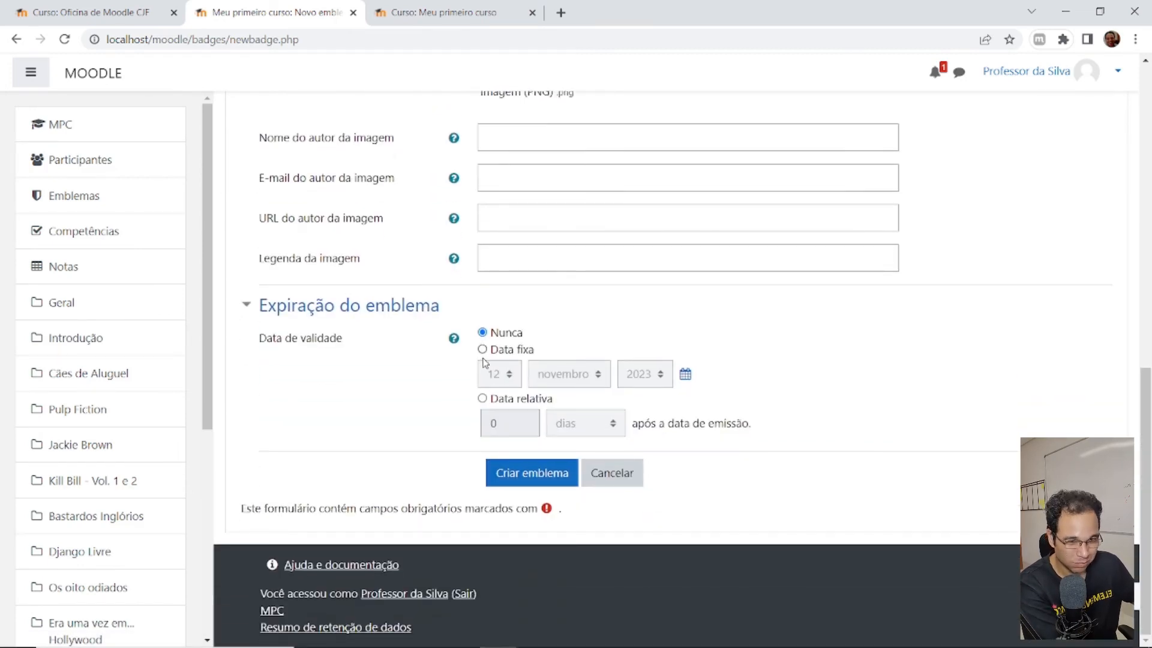
click(483, 400)
click(496, 424)
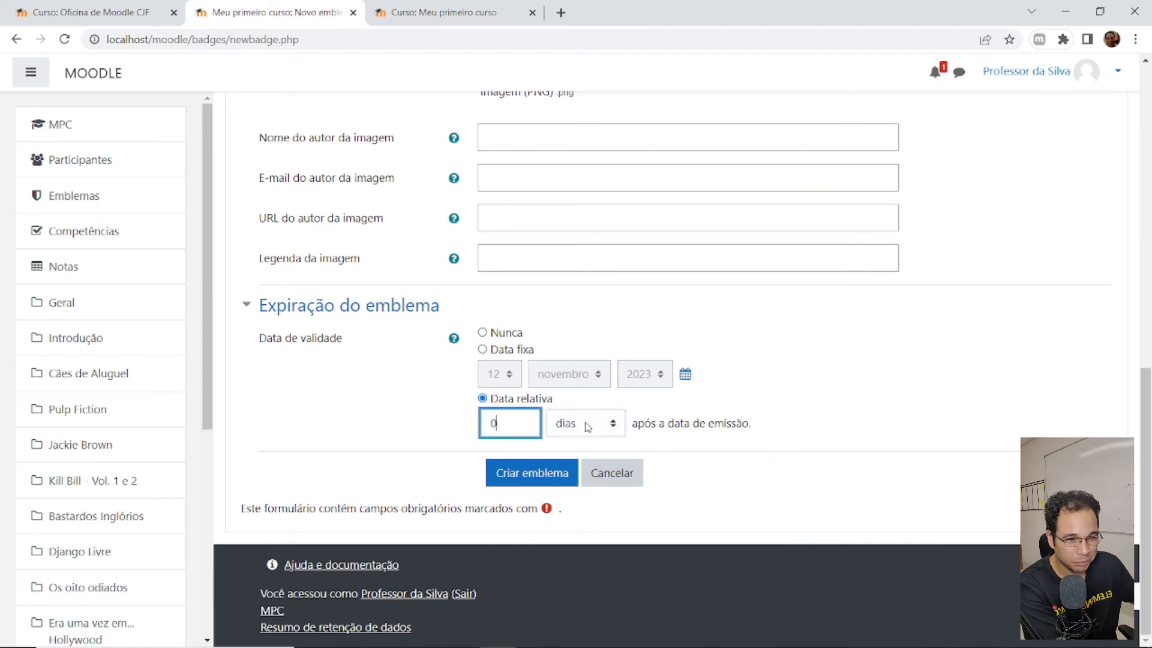
click(579, 426)
click(577, 446)
double_click(491, 424)
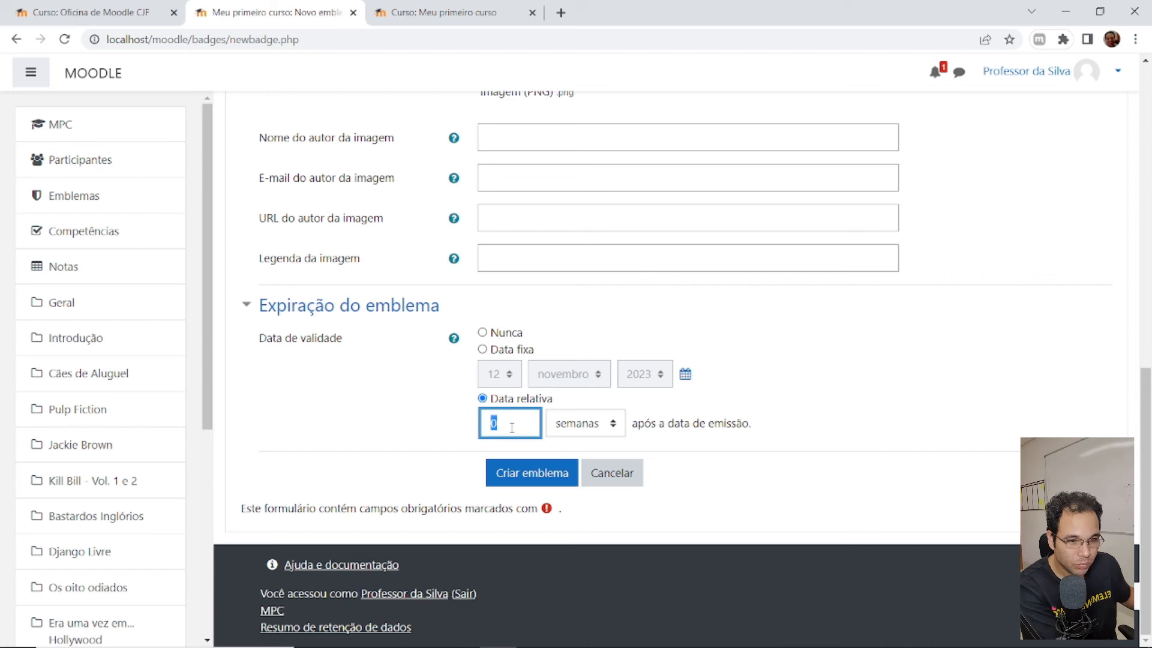
text(16)
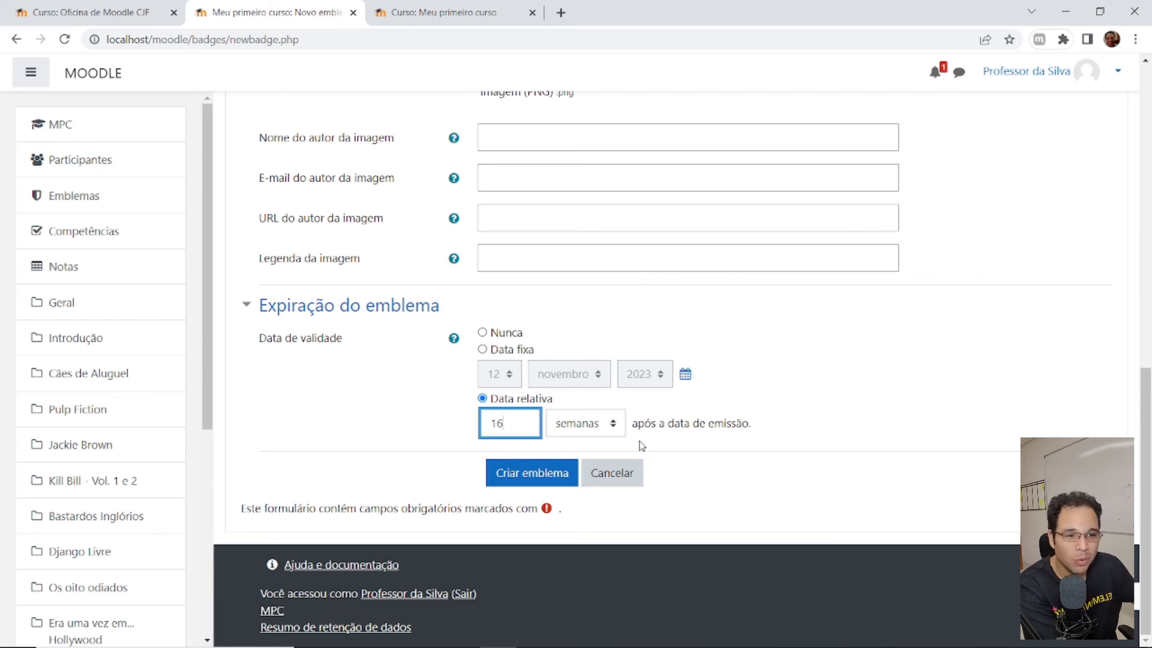
click(528, 474)
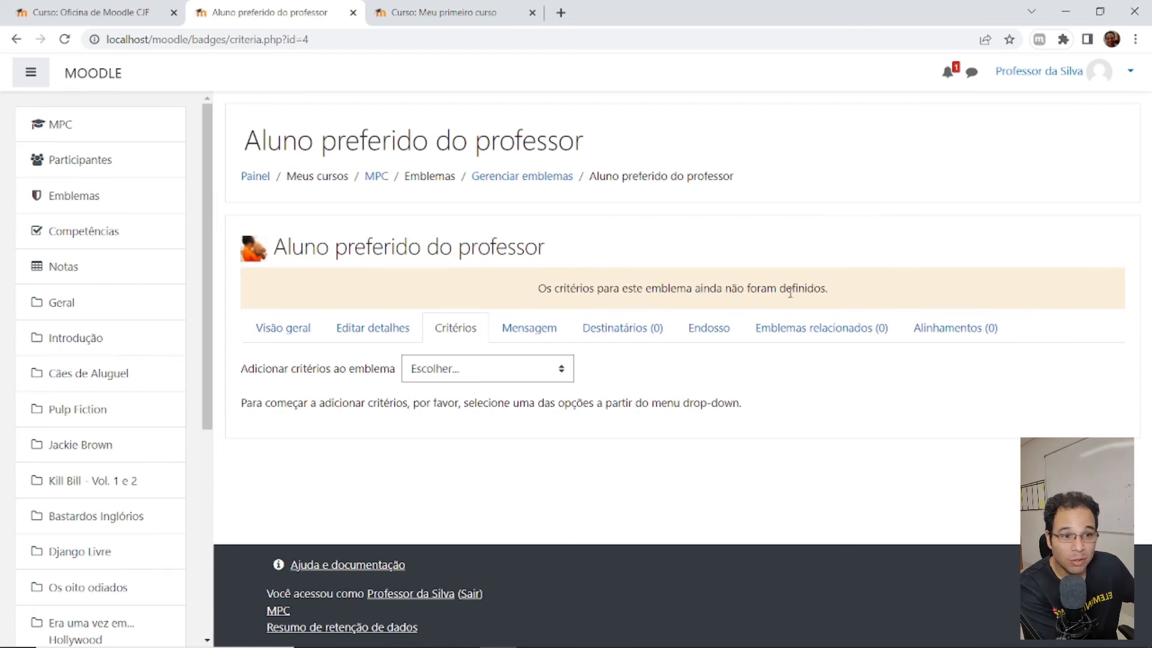
- Add an 'Atribuição manual por papel' criterion to the Aluno preferido do professor badge
click(503, 371)
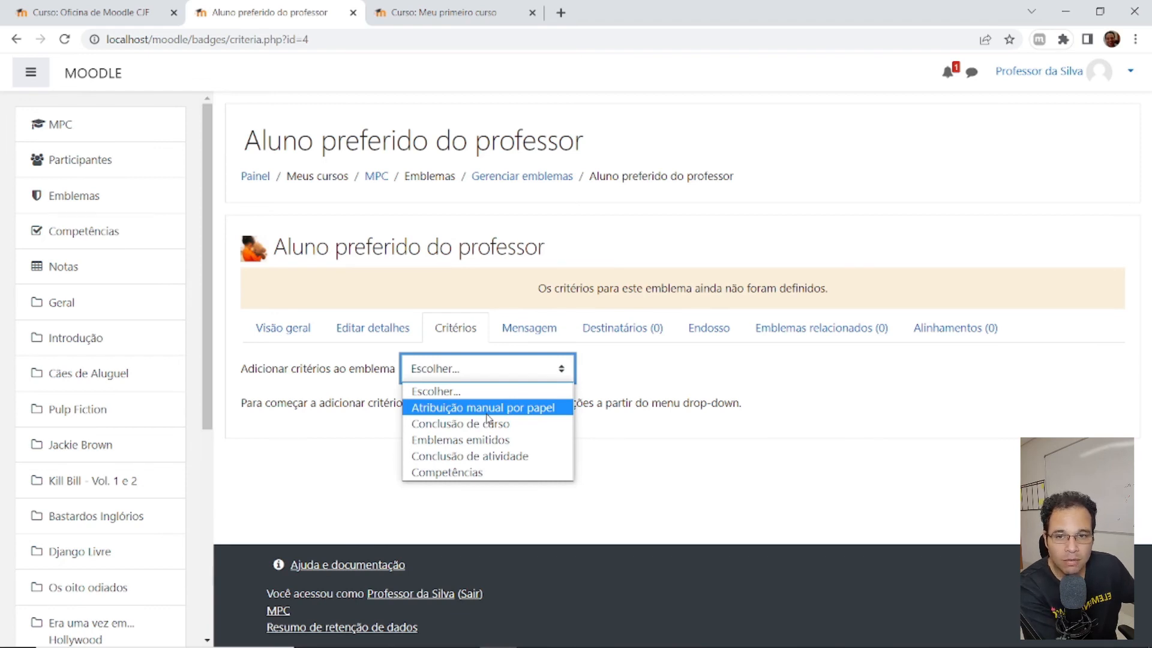
click(483, 408)
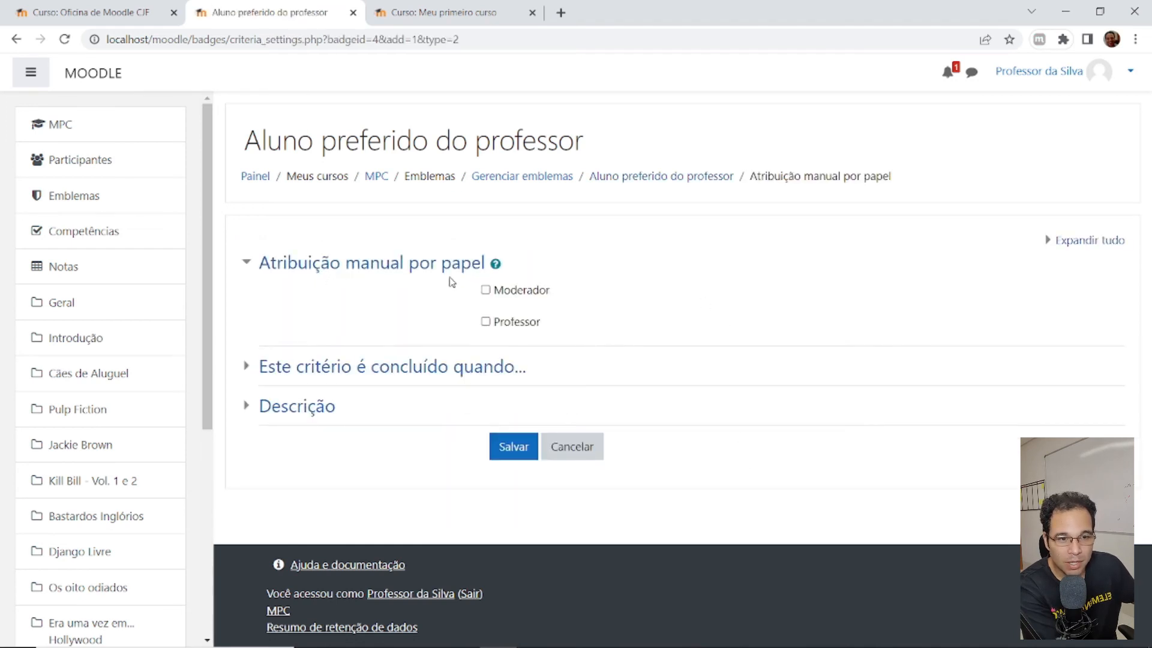
- Tick the Professor role, require all selected roles, and save the criterion
click(486, 322)
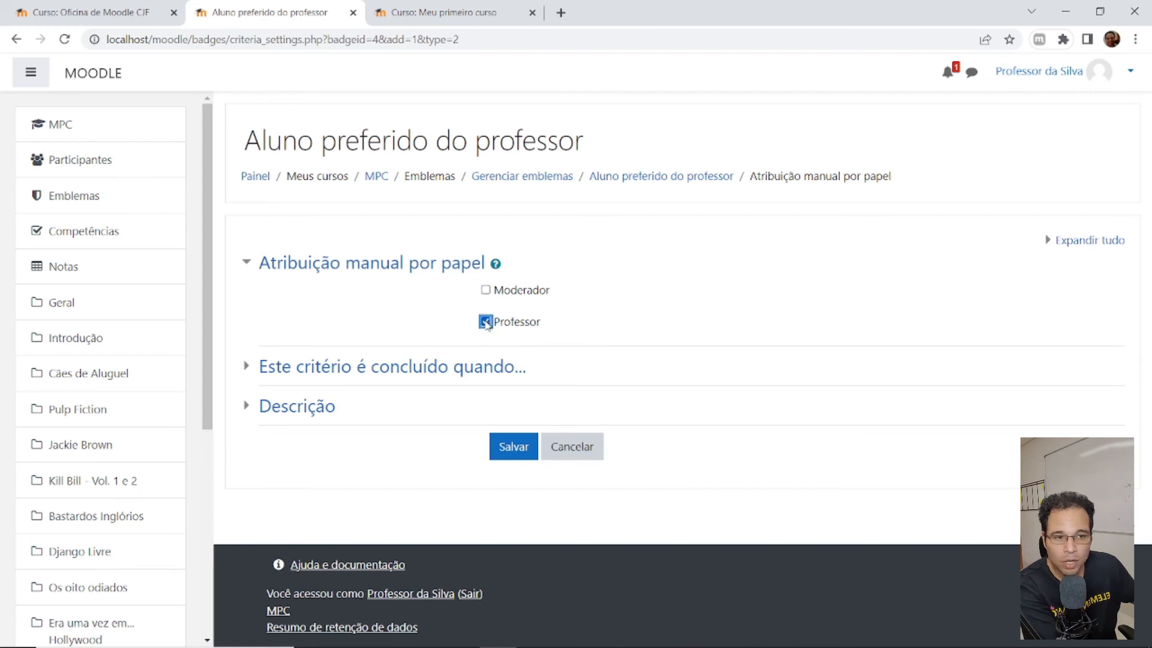
click(426, 369)
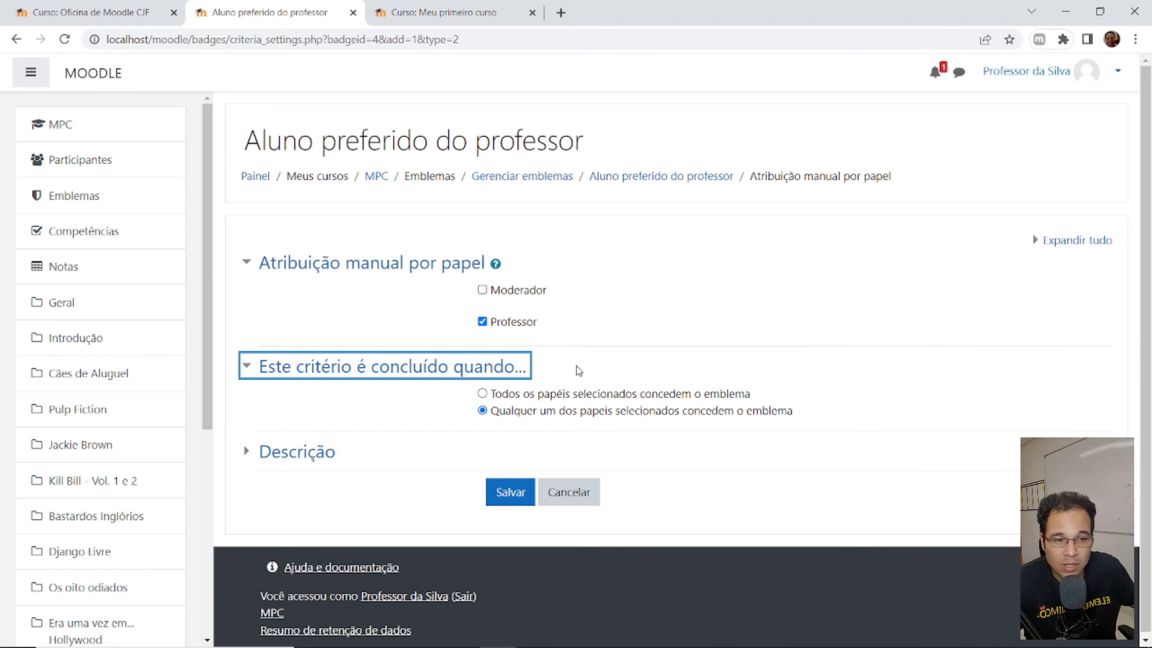
click(533, 397)
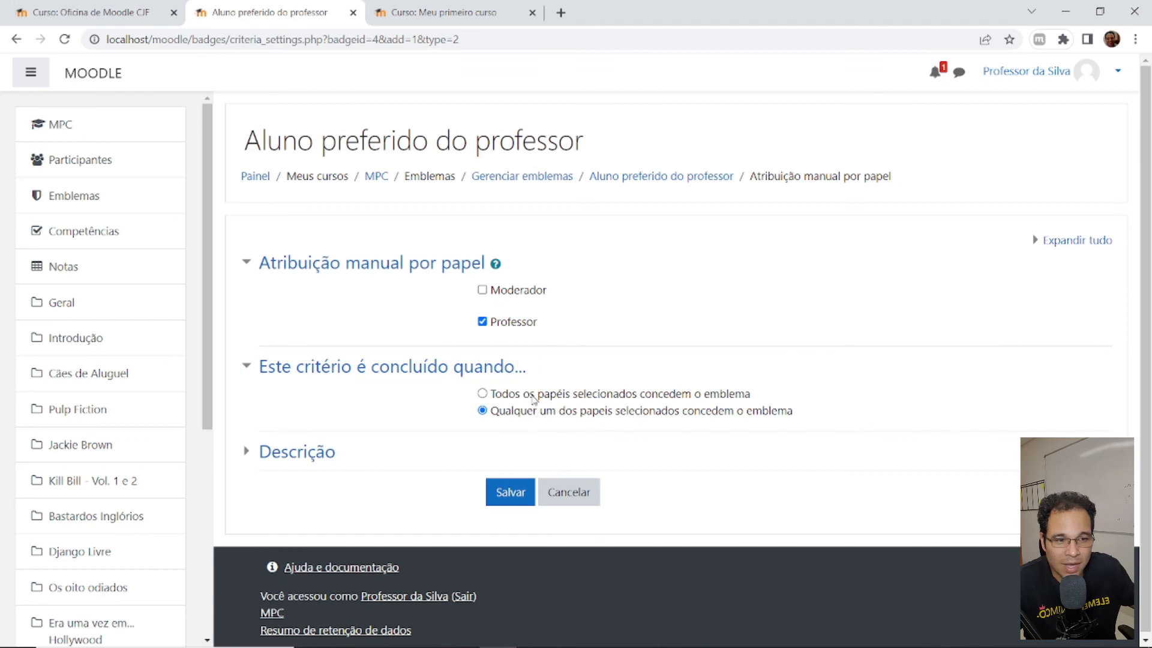
click(506, 492)
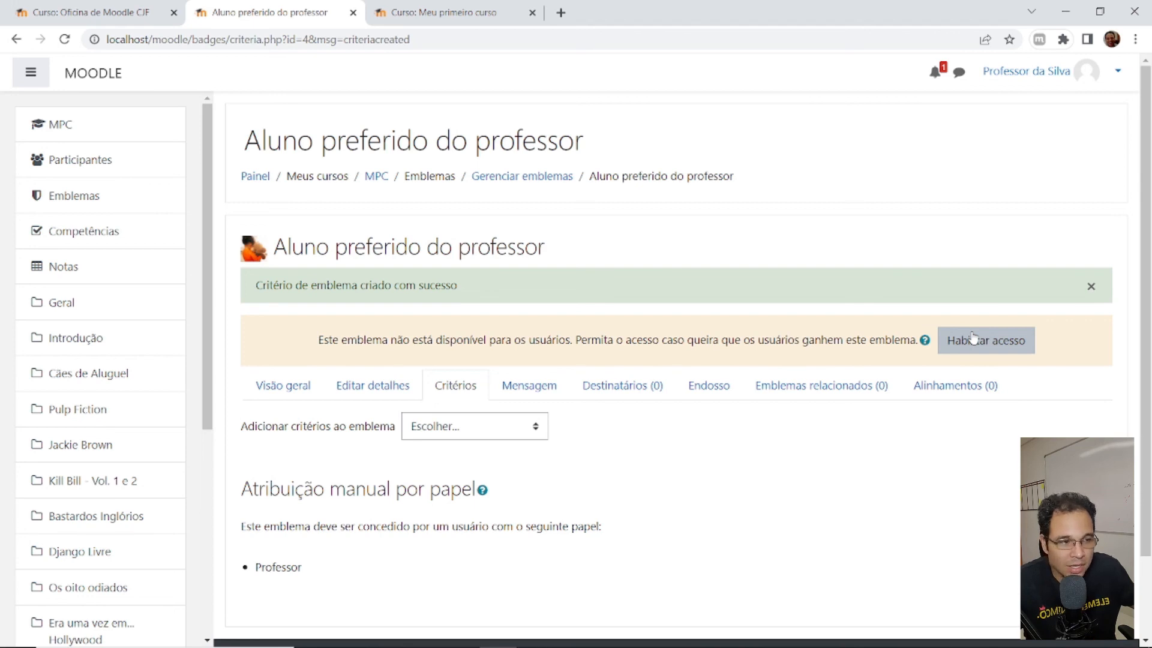
- Enable access to Aluno preferido do professor and view its Destinatários page
click(1011, 353)
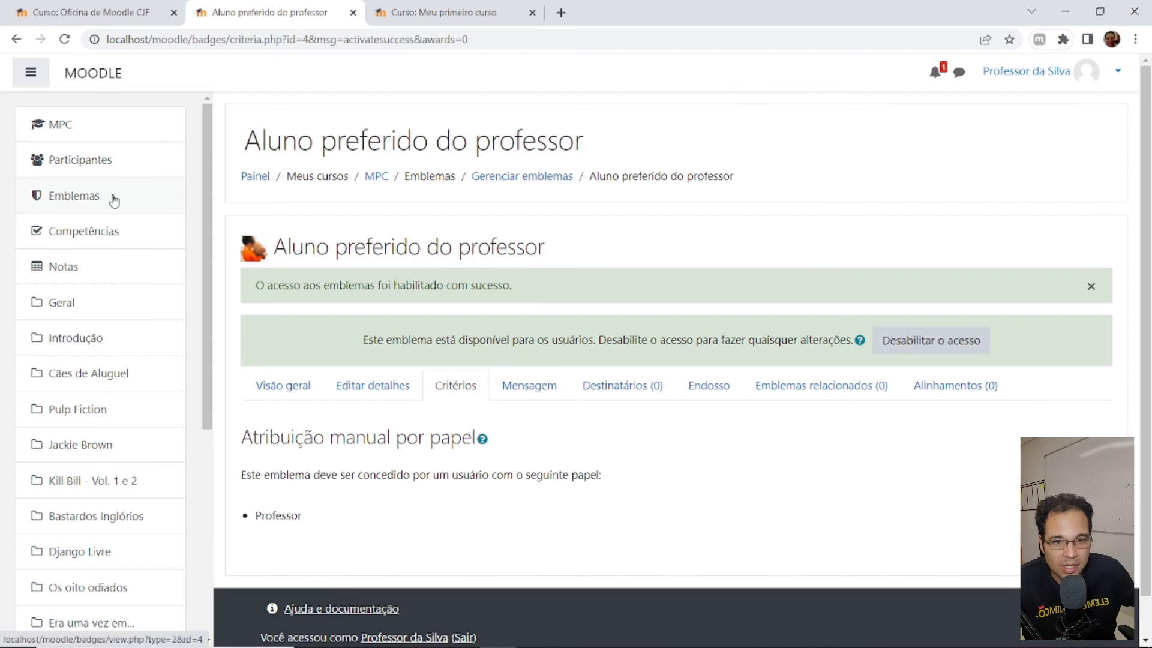
click(620, 390)
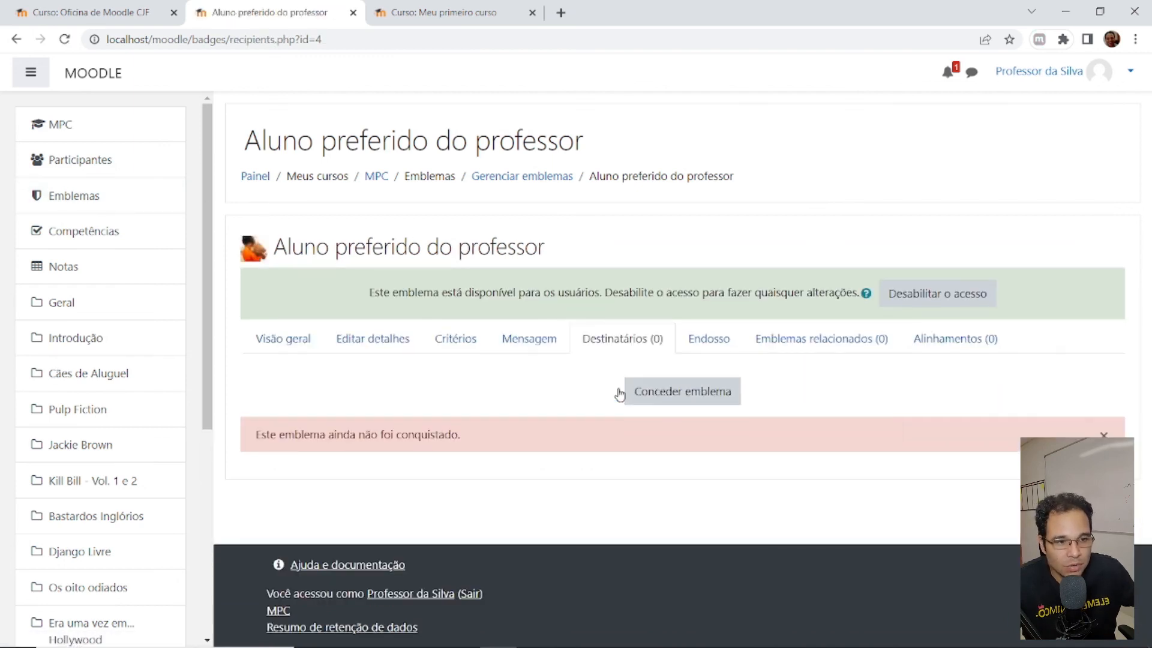
- Award Aluno preferido do professor manually to one eligible student
click(736, 399)
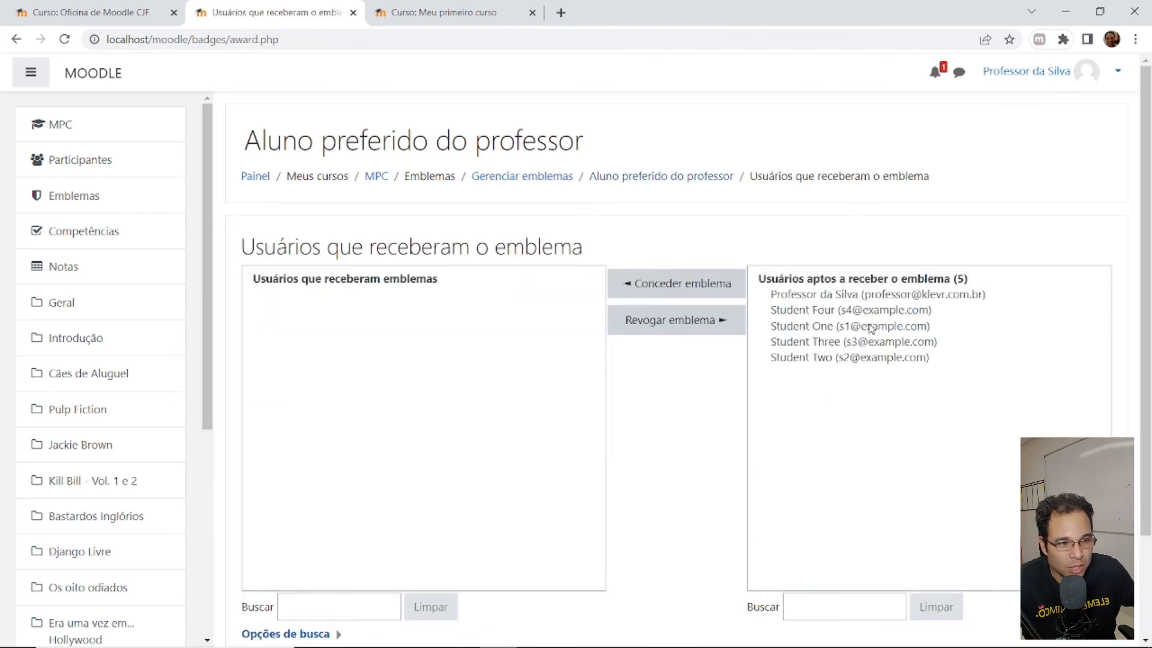
click(855, 344)
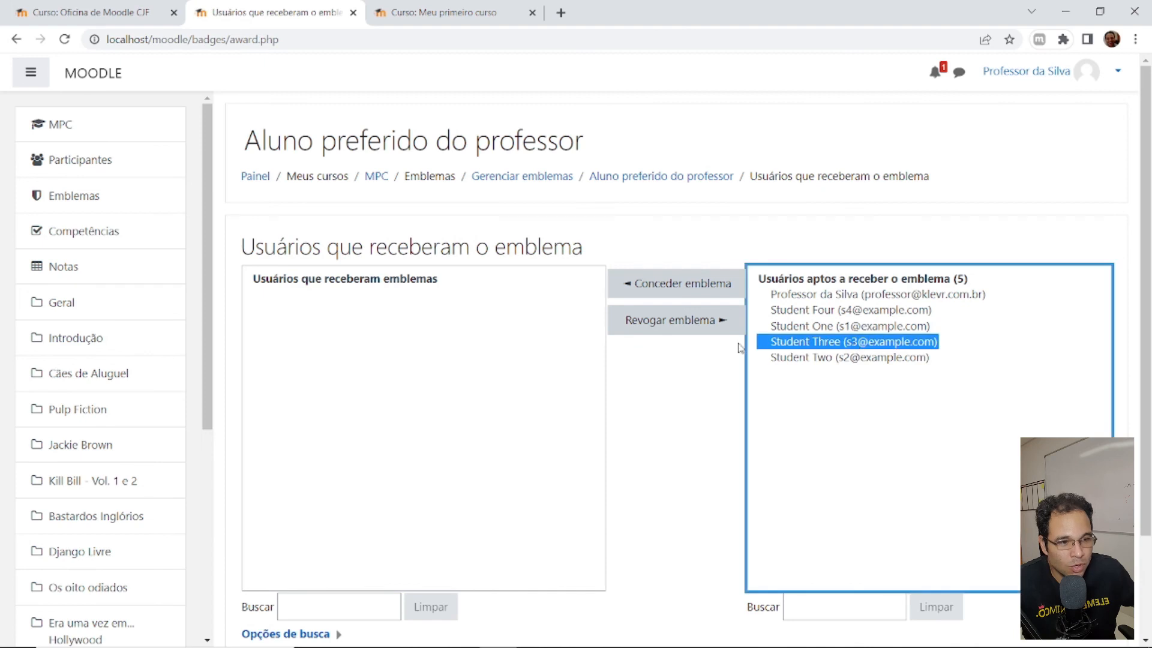
click(678, 285)
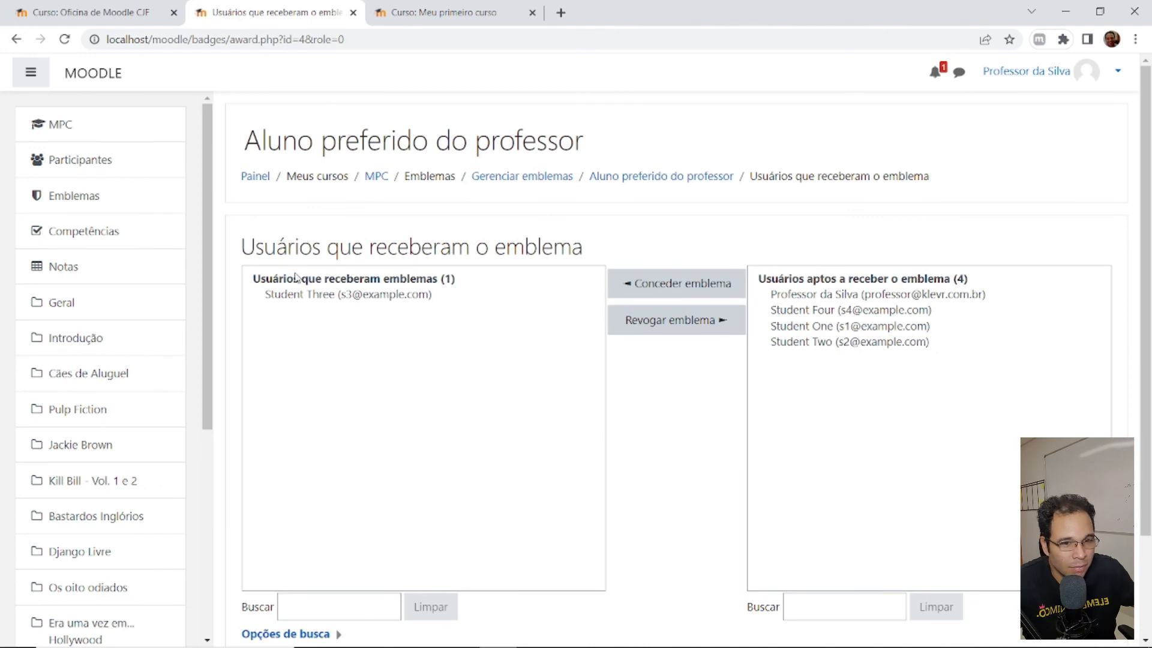
scroll(384, 366, down, 2)
scroll(456, 372, up, 2)
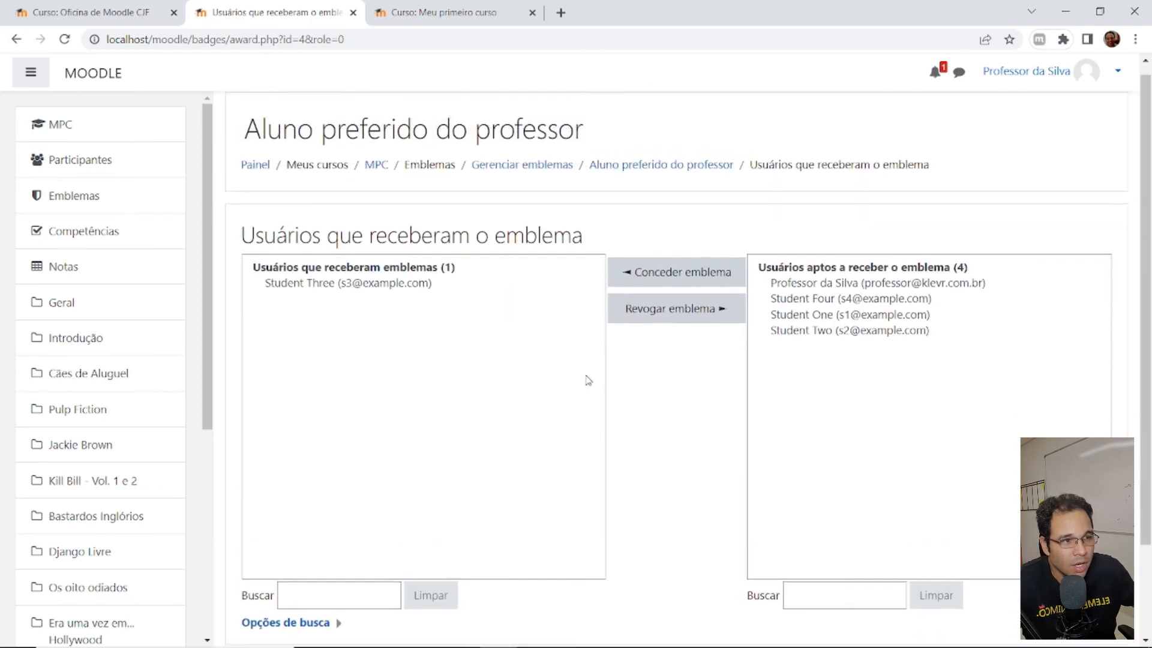
scroll(612, 376, up, 1)
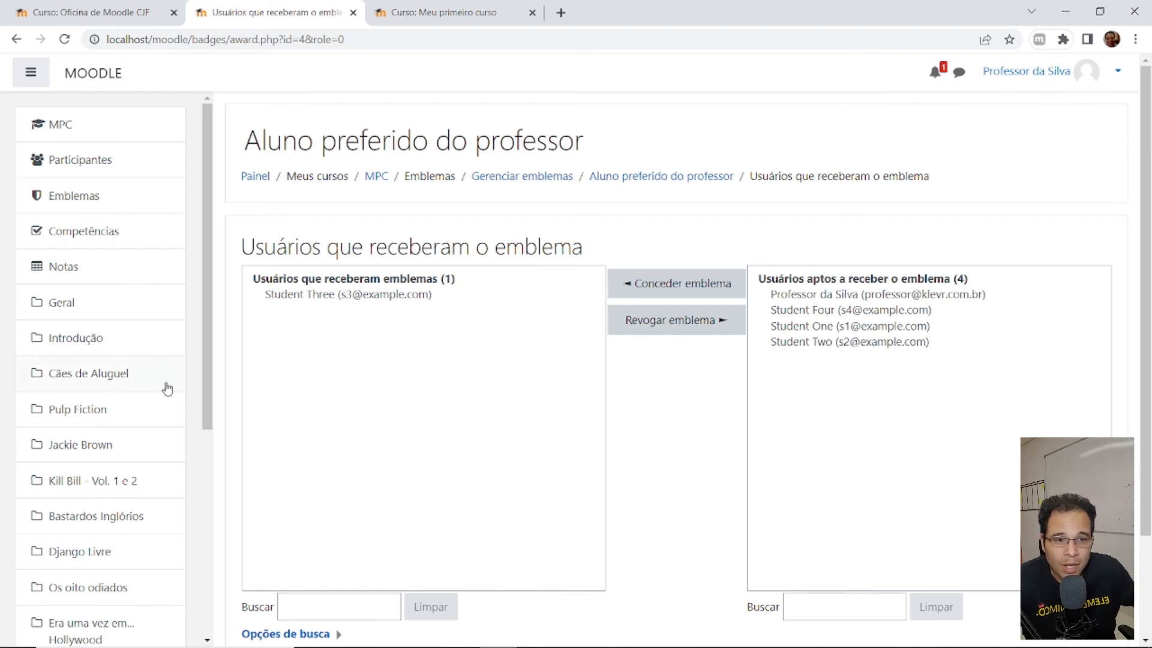
click(87, 206)
- From Gerenciar emblemas, open the Aluno preferido do professor badge's Critérios tab
click(287, 565)
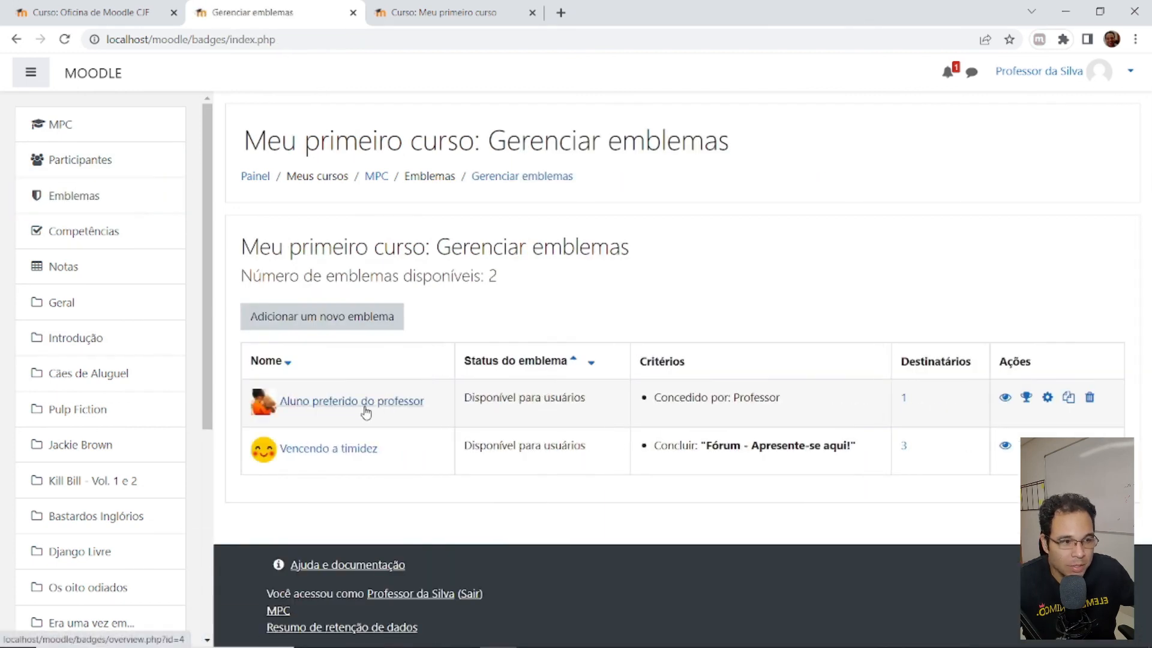
click(1046, 398)
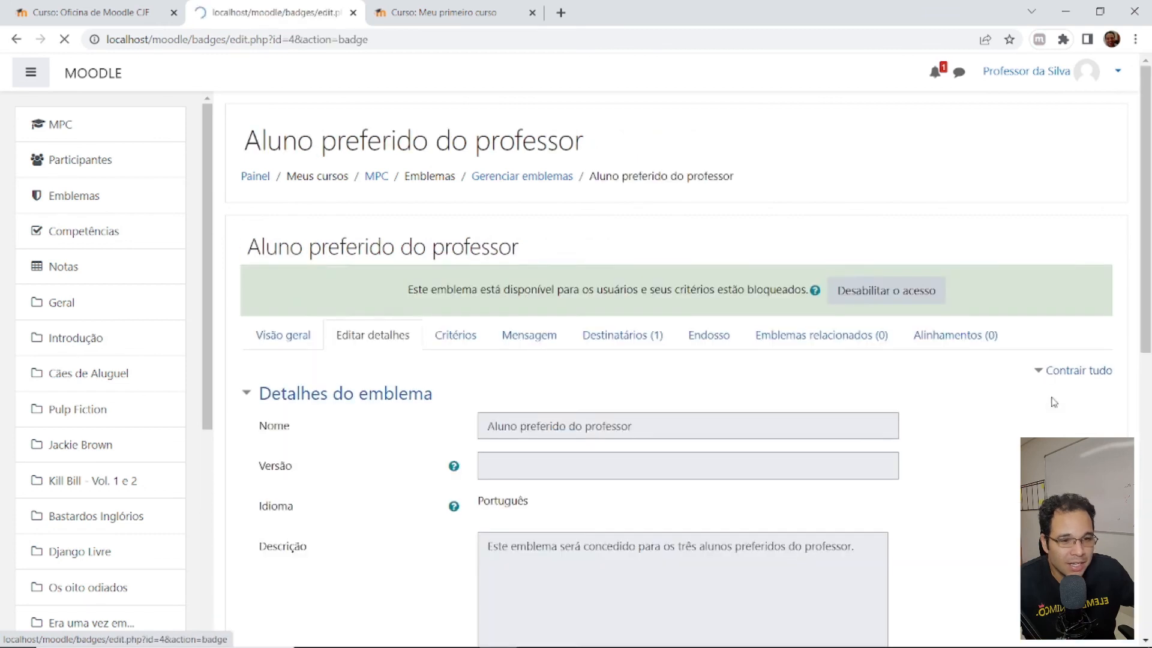
click(459, 345)
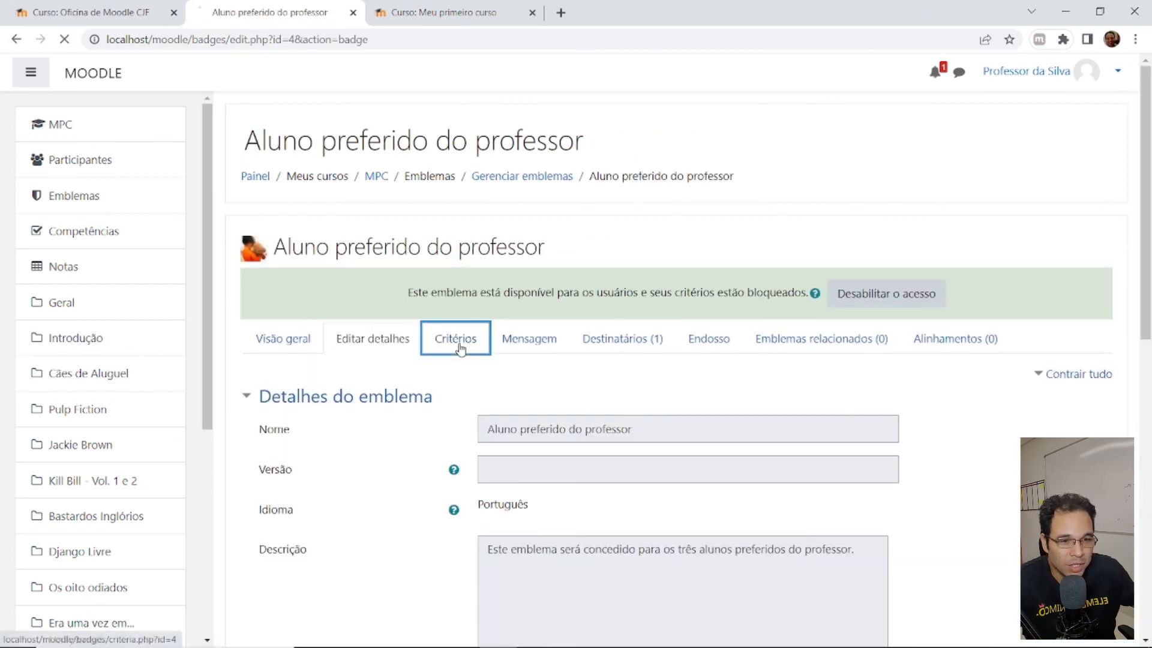